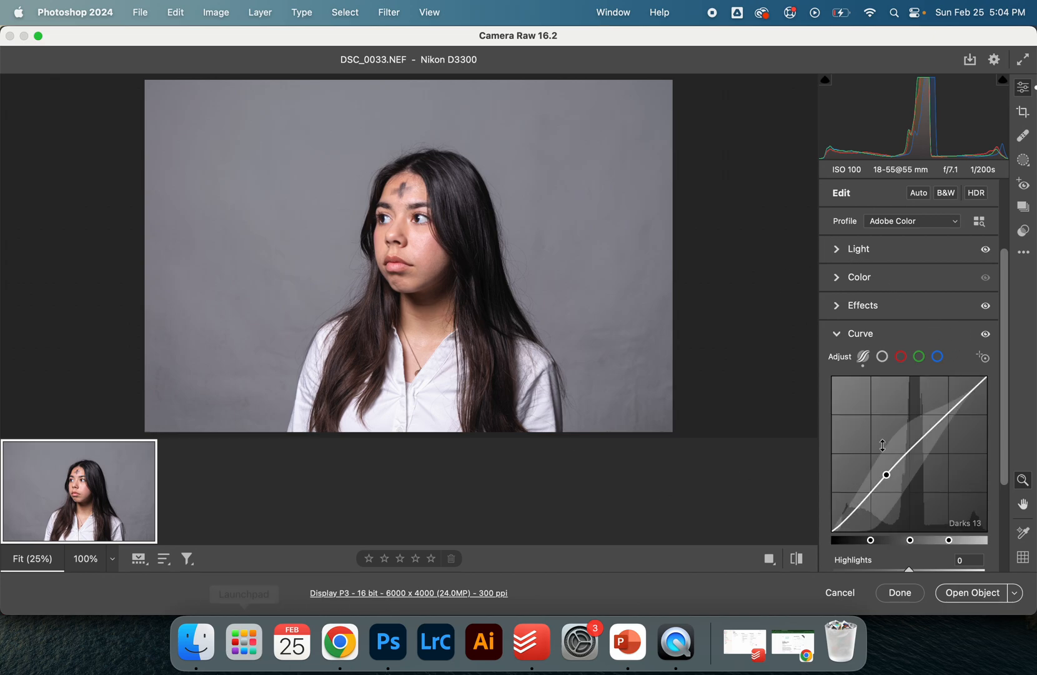
Review the raw photo's Light, Color, Effects and Detail settings, then open the image in Photoshop
click(836, 258)
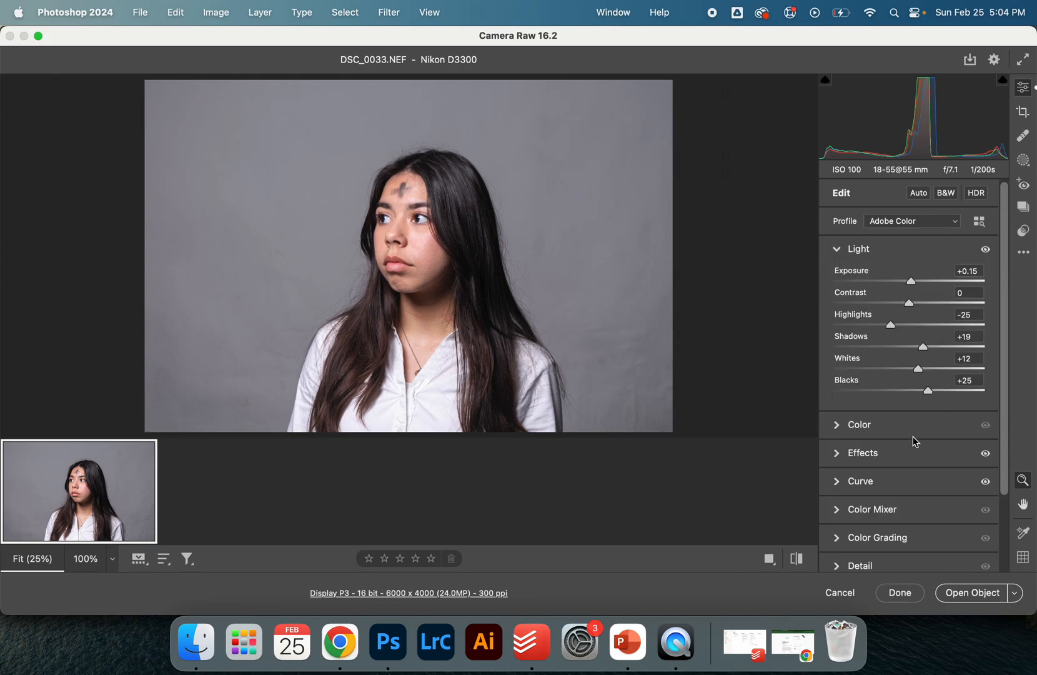
click(836, 426)
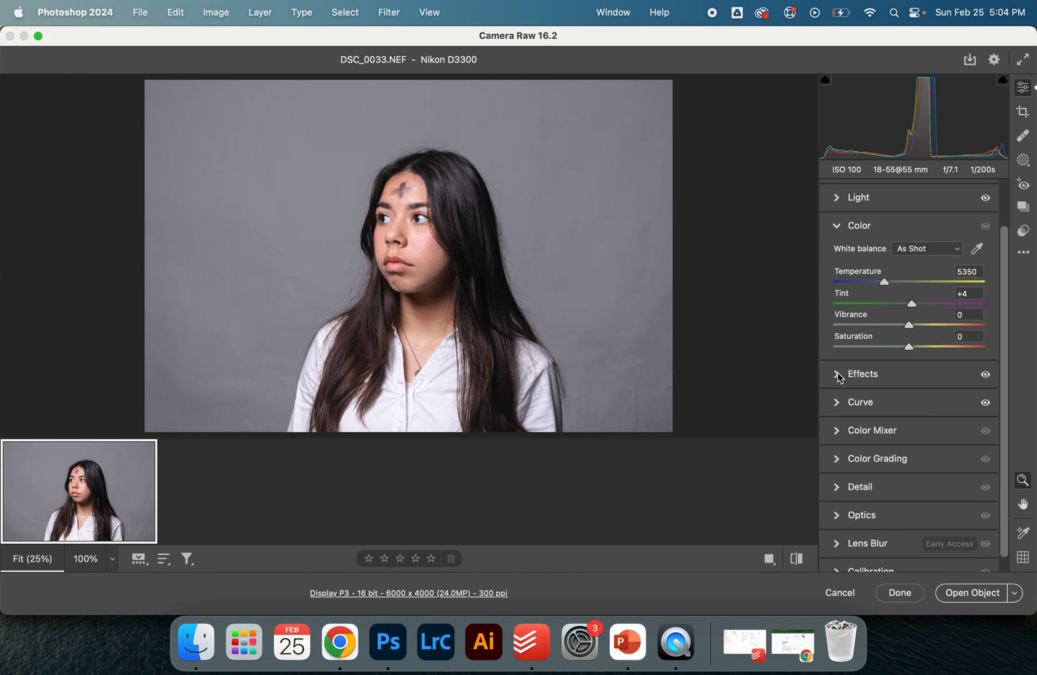
click(838, 374)
scroll(852, 460, down, 2)
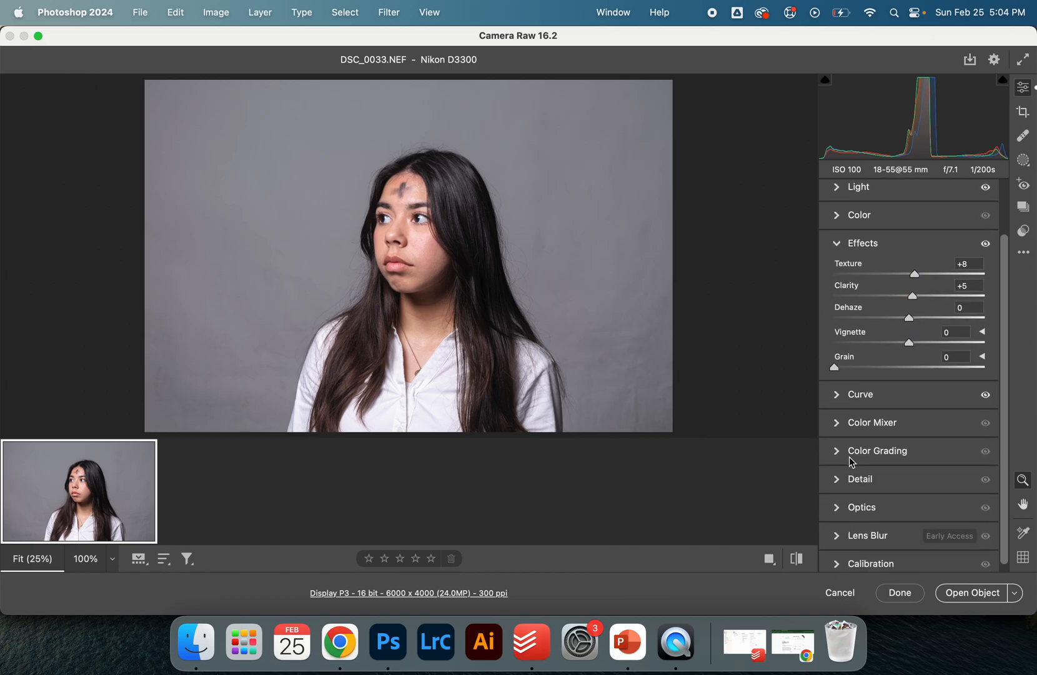
click(838, 474)
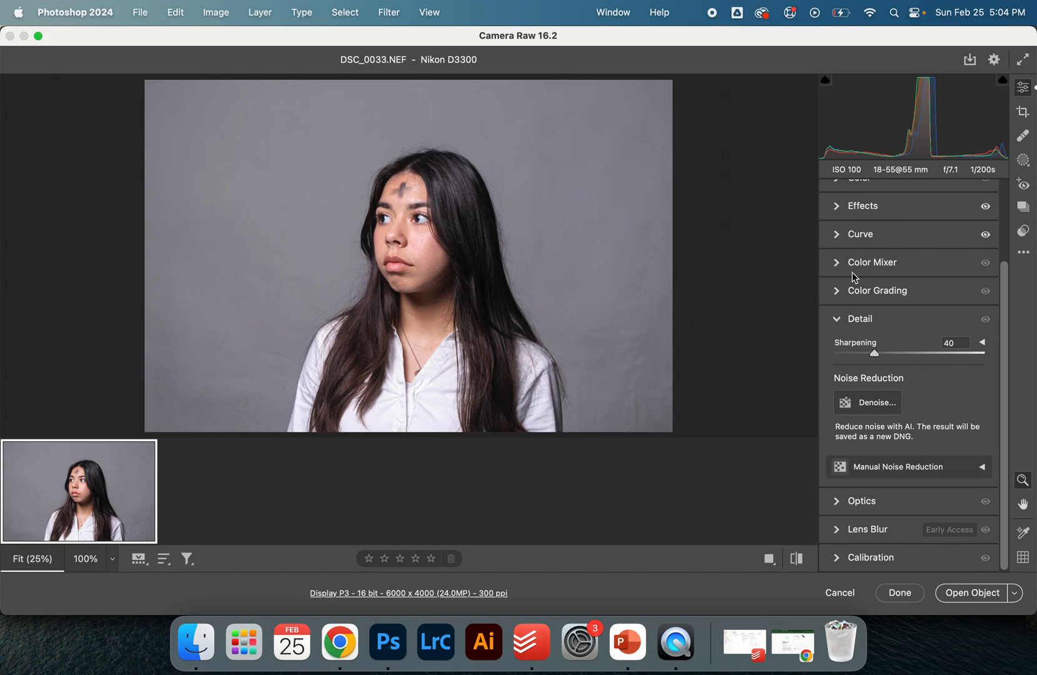
drag(884, 361, 891, 356)
click(959, 595)
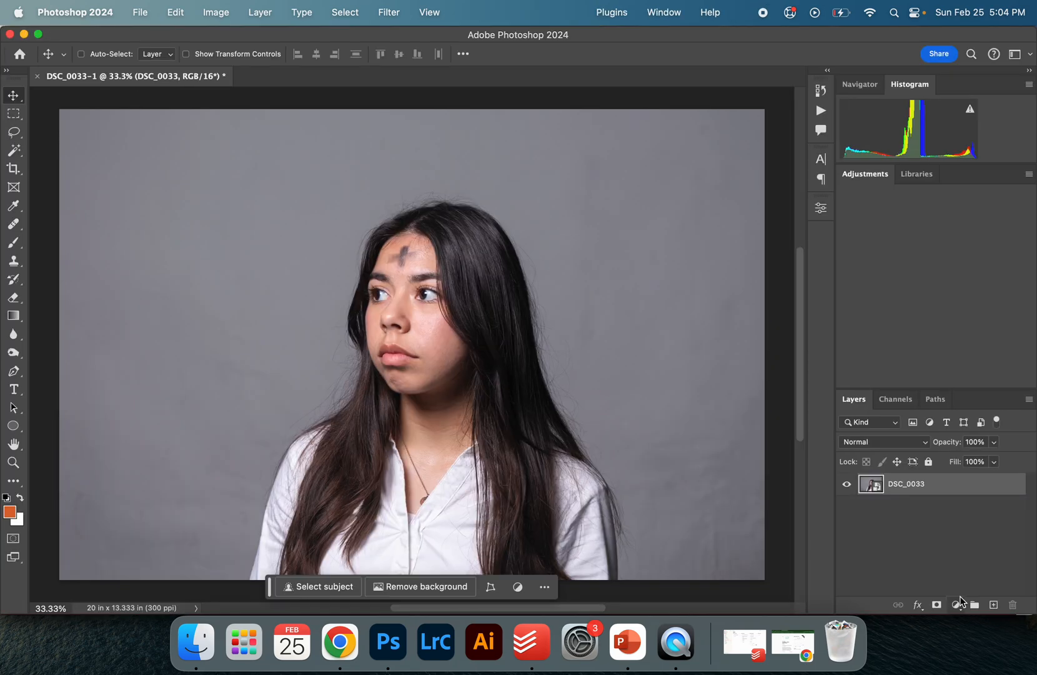
Select the portrait's subject and add a layer mask to hide the background
scroll(476, 356, down, 3)
scroll(477, 356, up, 1)
scroll(477, 356, right, 2)
scroll(477, 356, down, 1)
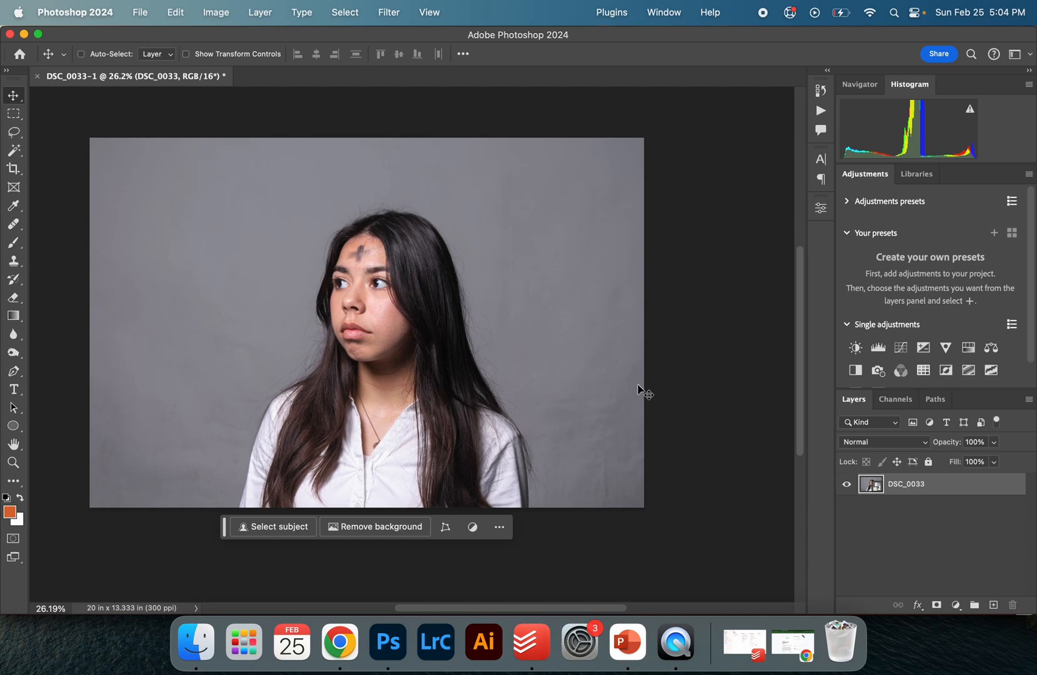
click(342, 11)
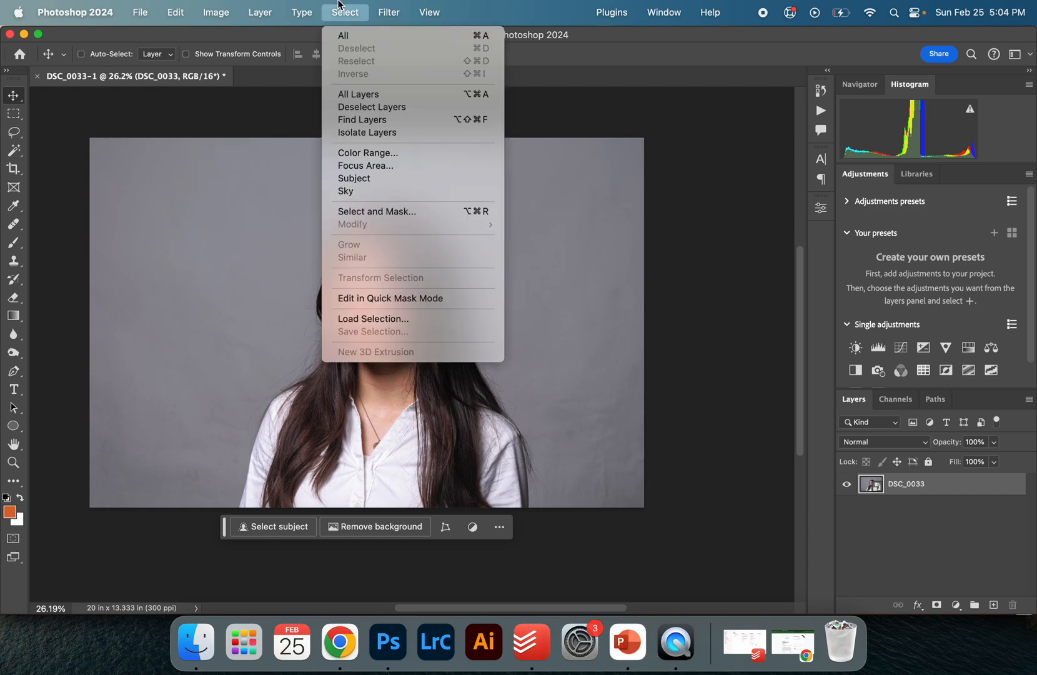
click(382, 186)
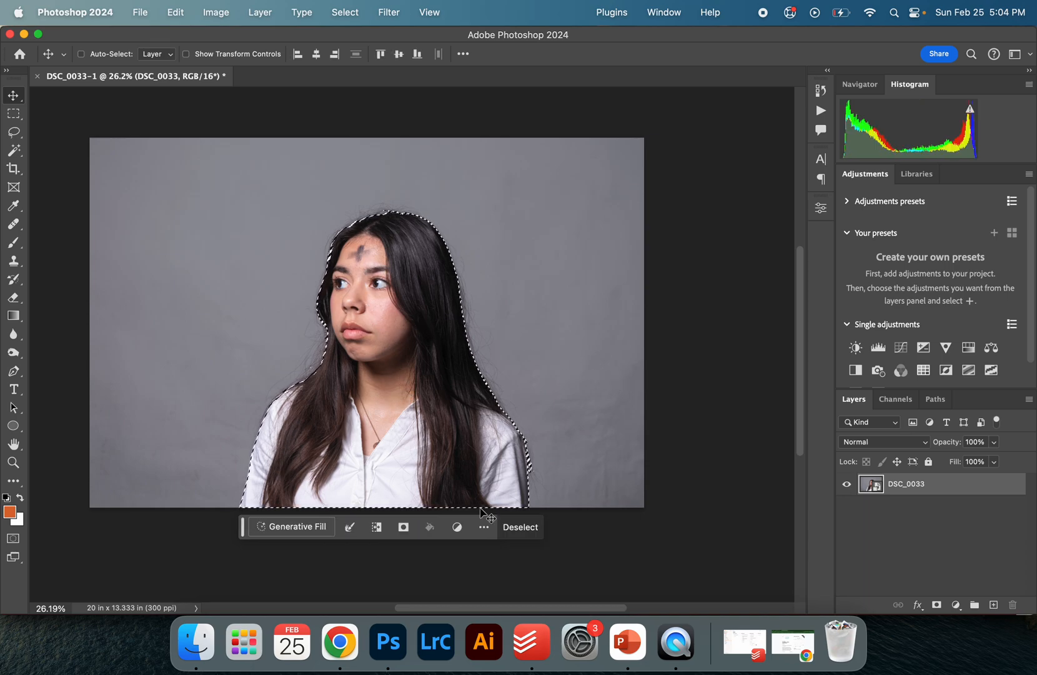
click(936, 605)
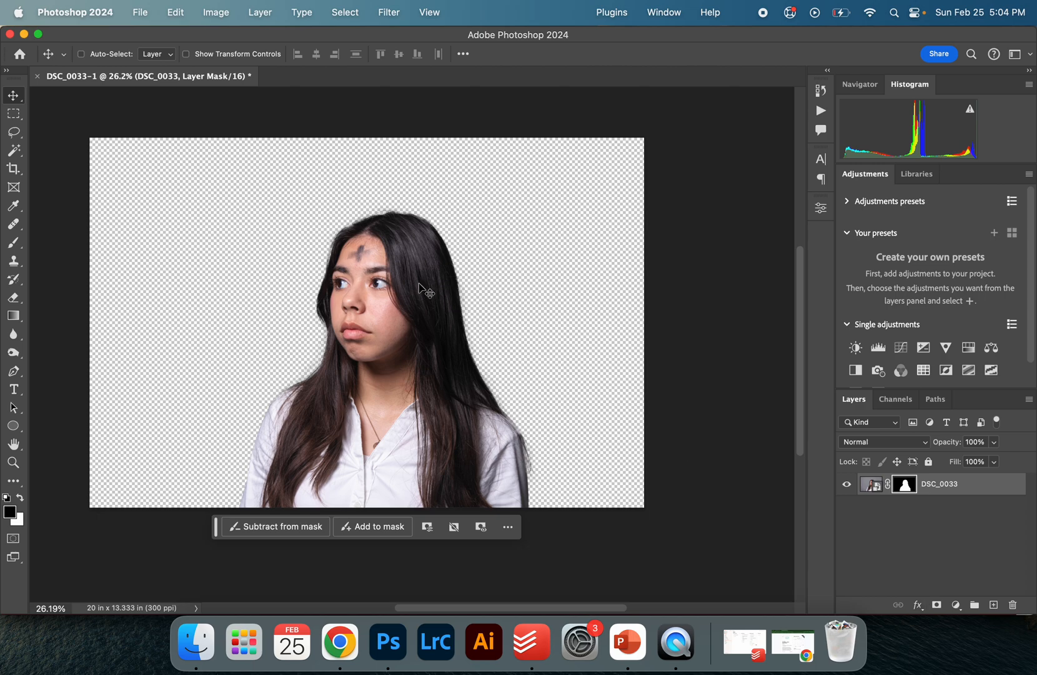
Switch to Chrome, filter the 'best trees ever' image search to large sizes and copy the autumn tree image
click(340, 641)
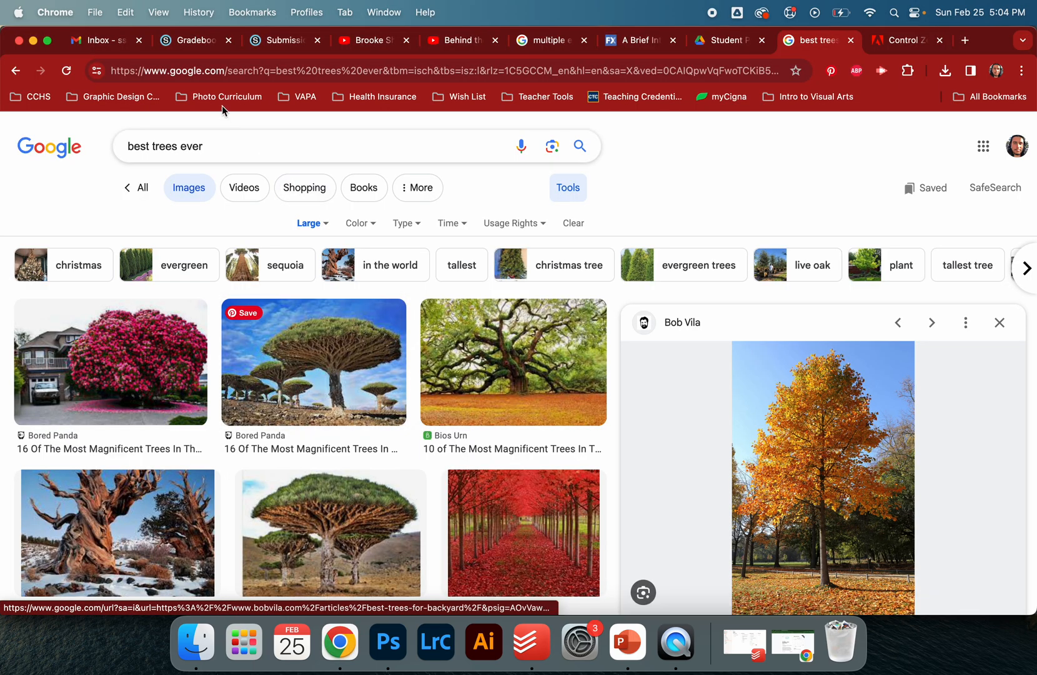
click(580, 191)
click(576, 190)
click(312, 225)
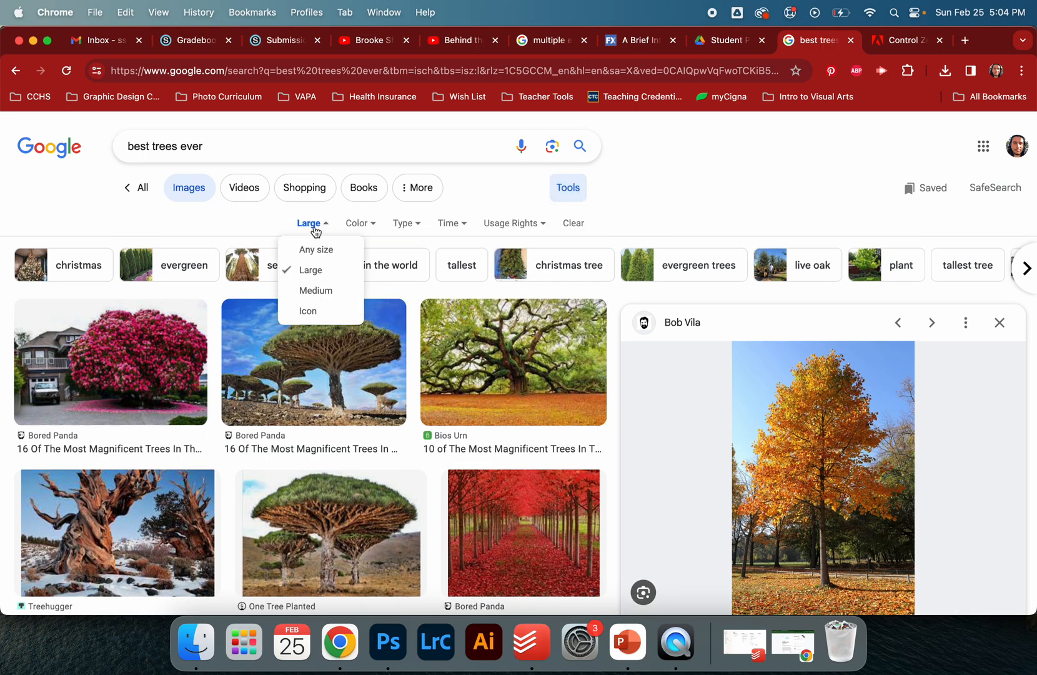
click(676, 359)
scroll(608, 371, down, 3)
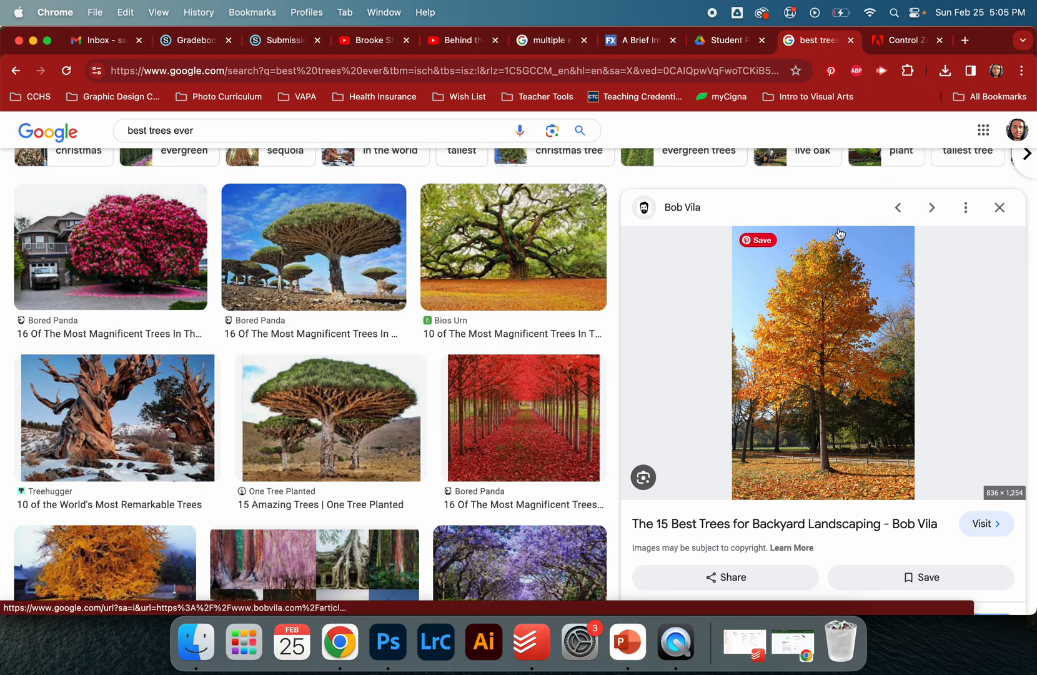
right_click(813, 323)
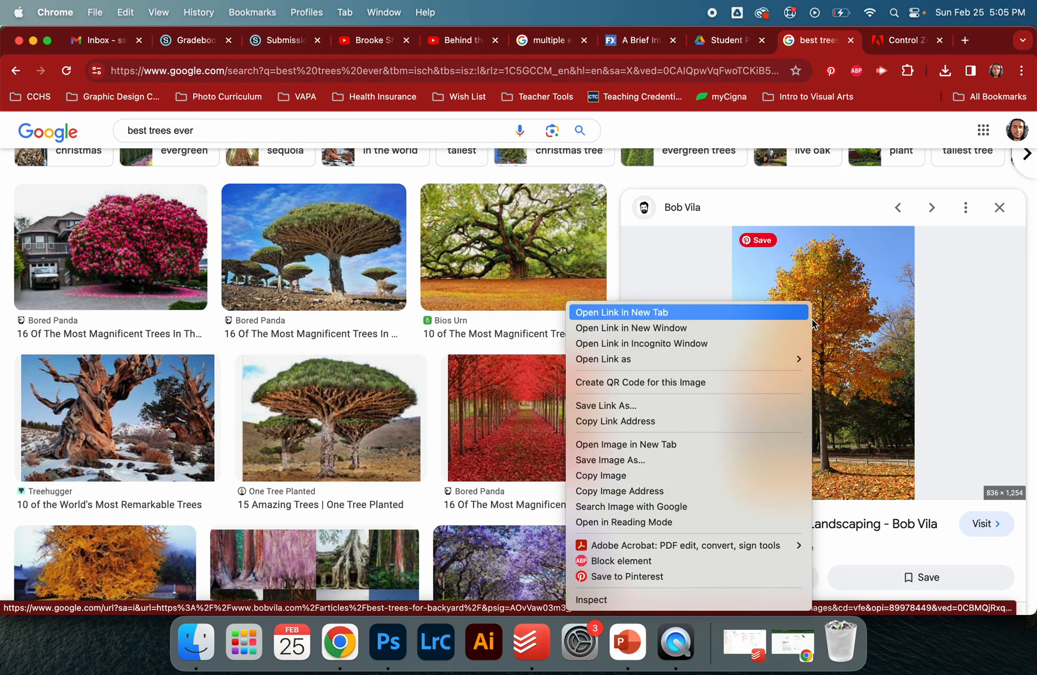
click(732, 475)
Switch back to Photoshop and paste the tree image into the document as a new layer
key(ctrl+Up)
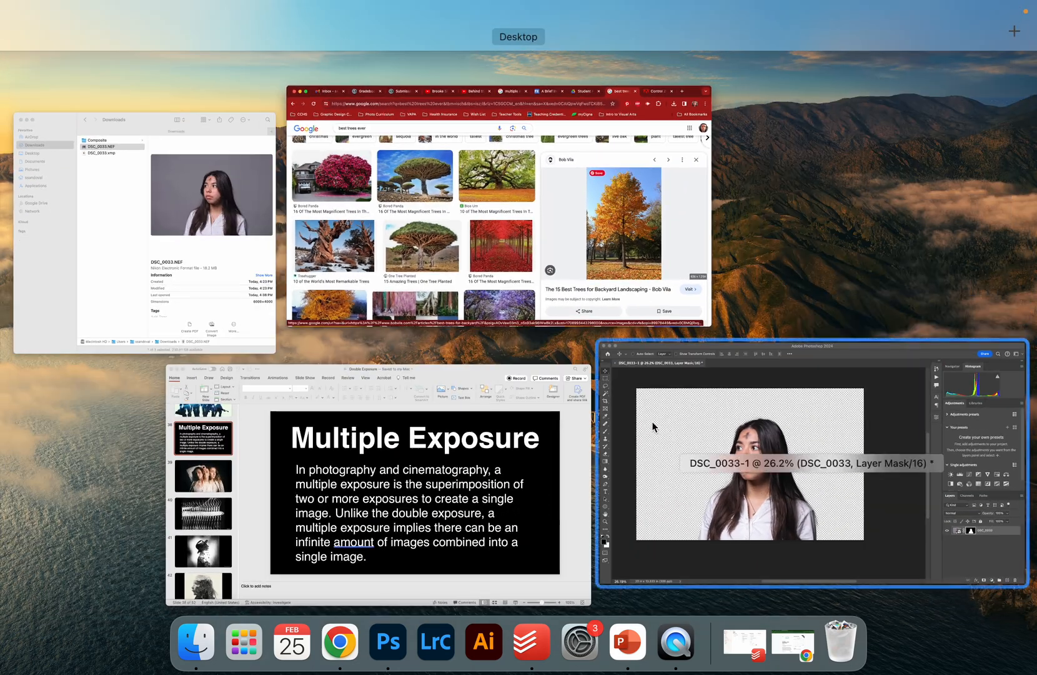
click(658, 424)
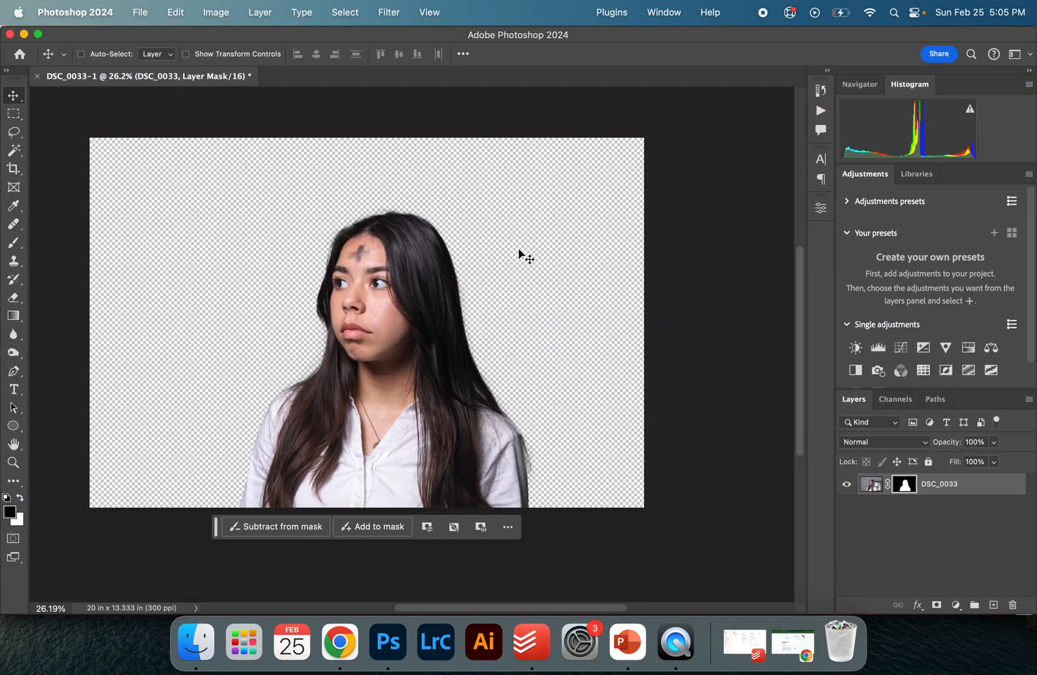
key(super+v)
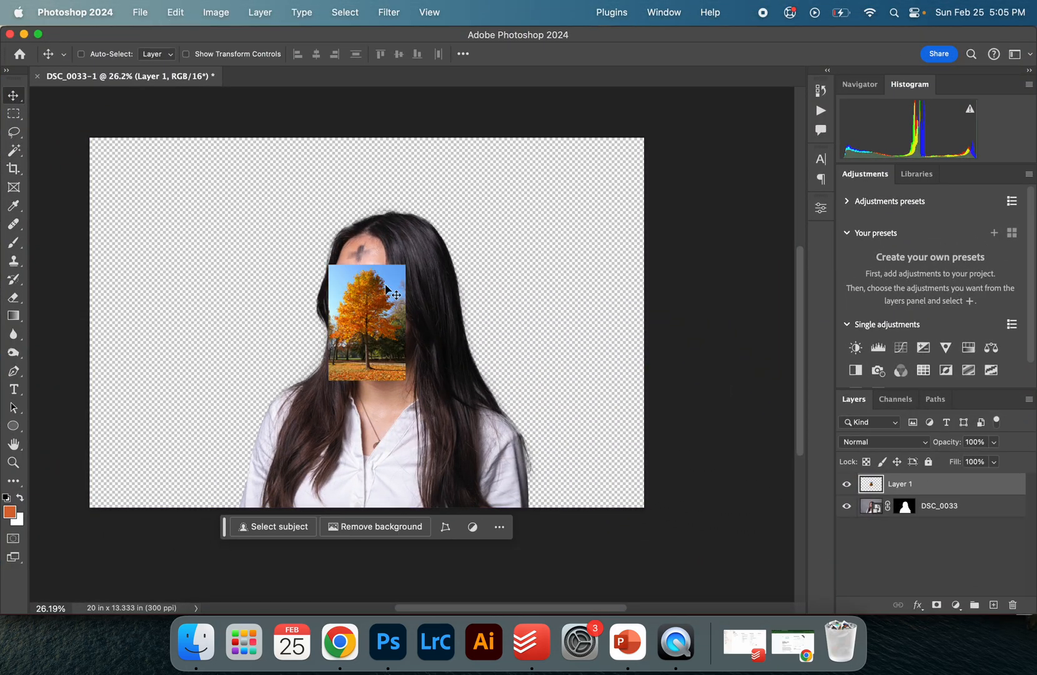
Free-transform the tree layer, scaling it to about 8.9 x 13.4 in and positioning it over the subject
key(super+t)
drag(408, 268, 468, 125)
drag(326, 377, 249, 512)
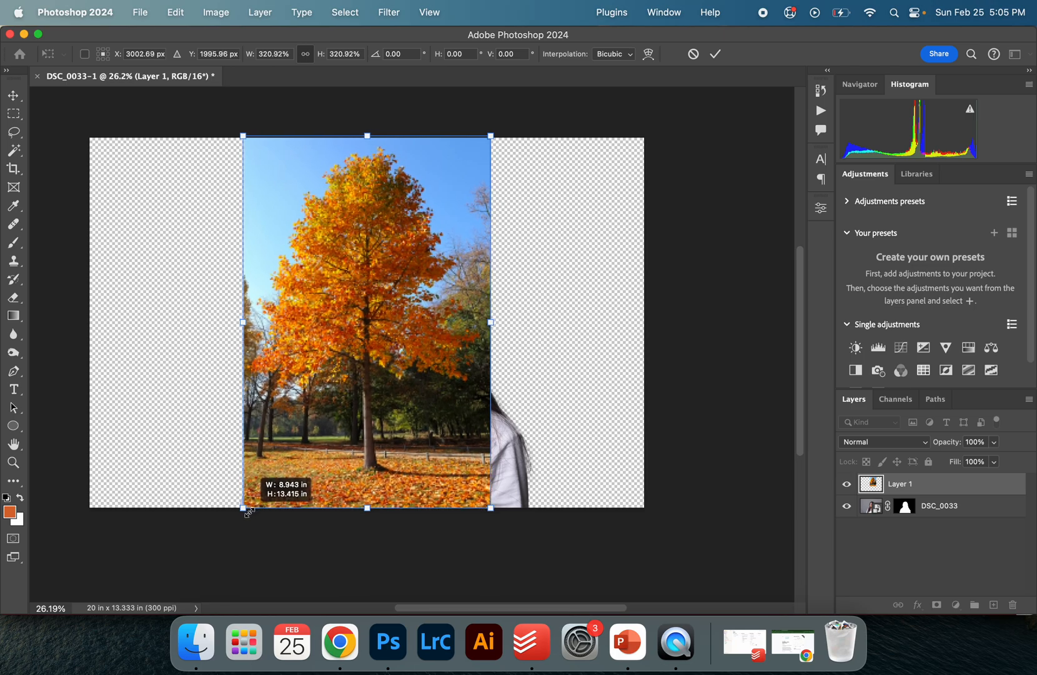
drag(355, 361, 376, 370)
key(Return)
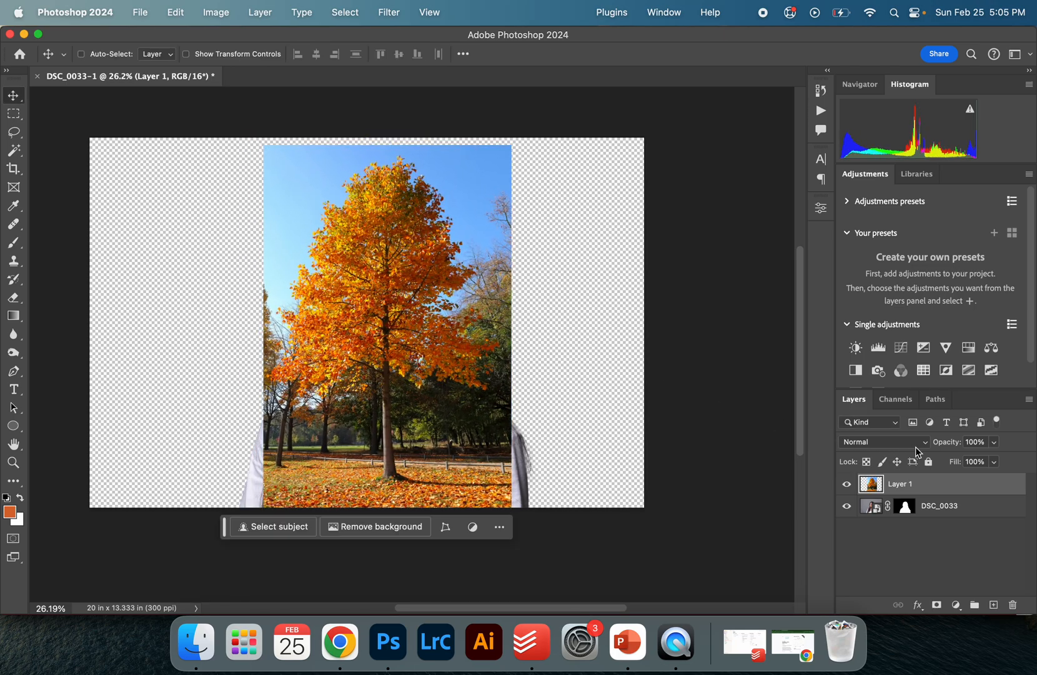
Flip the tree layer horizontally
click(175, 12)
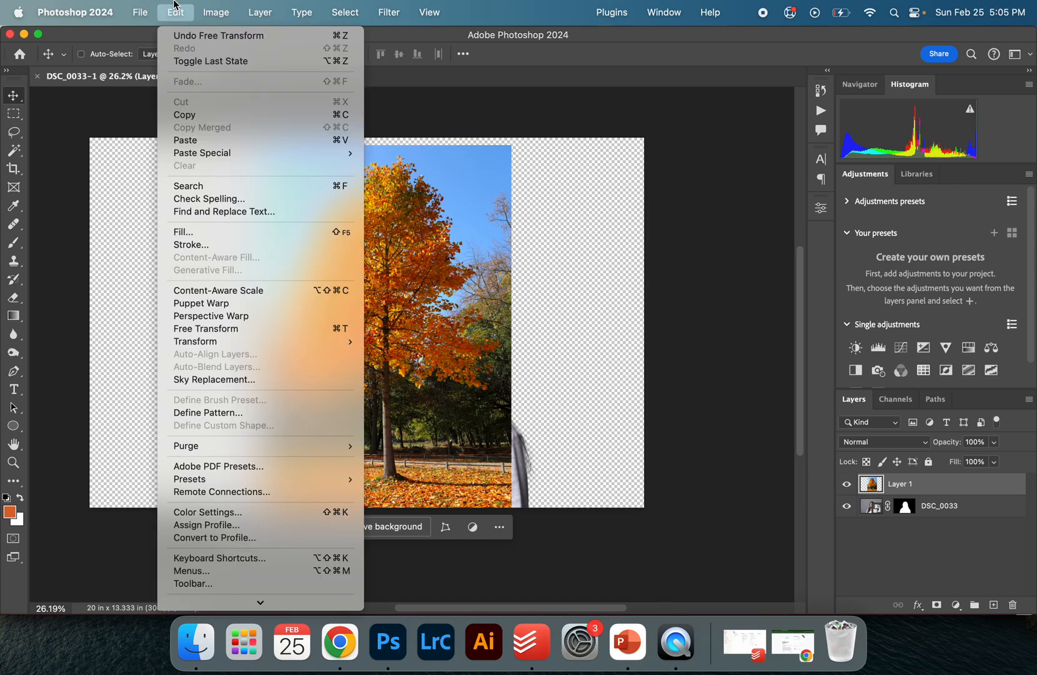
mouse_move(233, 343)
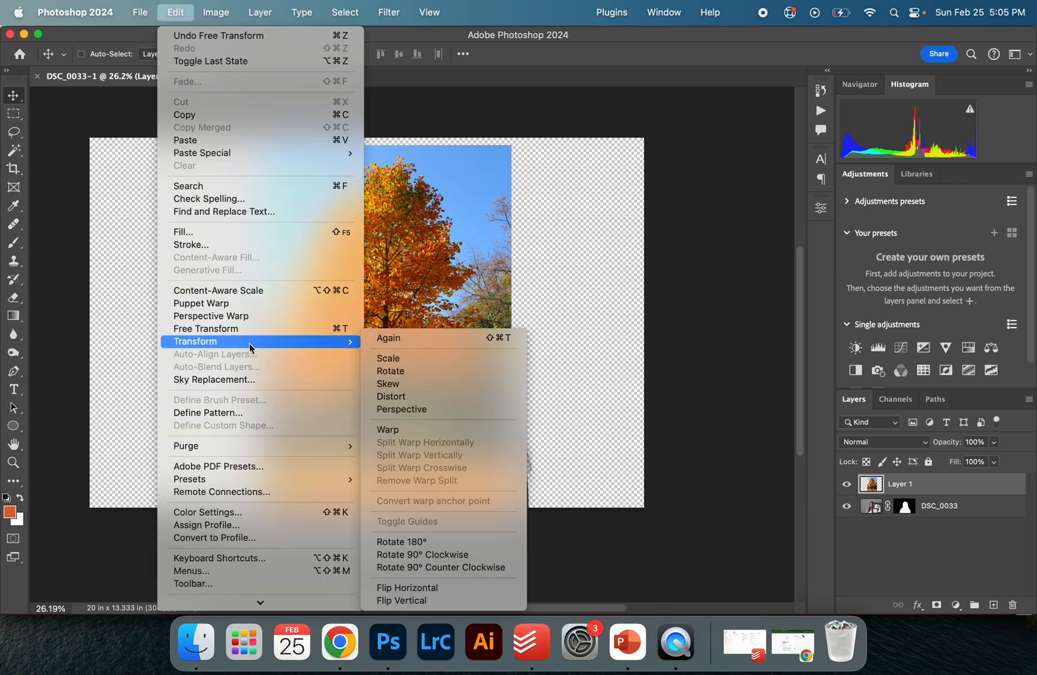
click(444, 588)
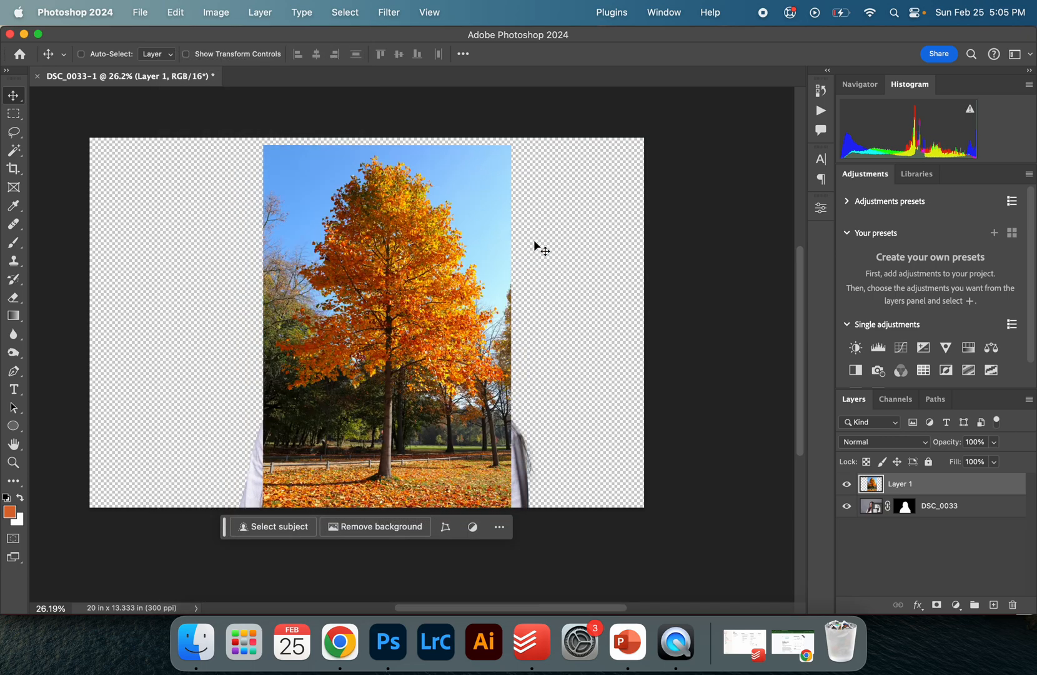
Reposition the tree layer and lower its opacity to about 50% to see the subject beneath
drag(447, 203, 303, 322)
drag(338, 413, 447, 291)
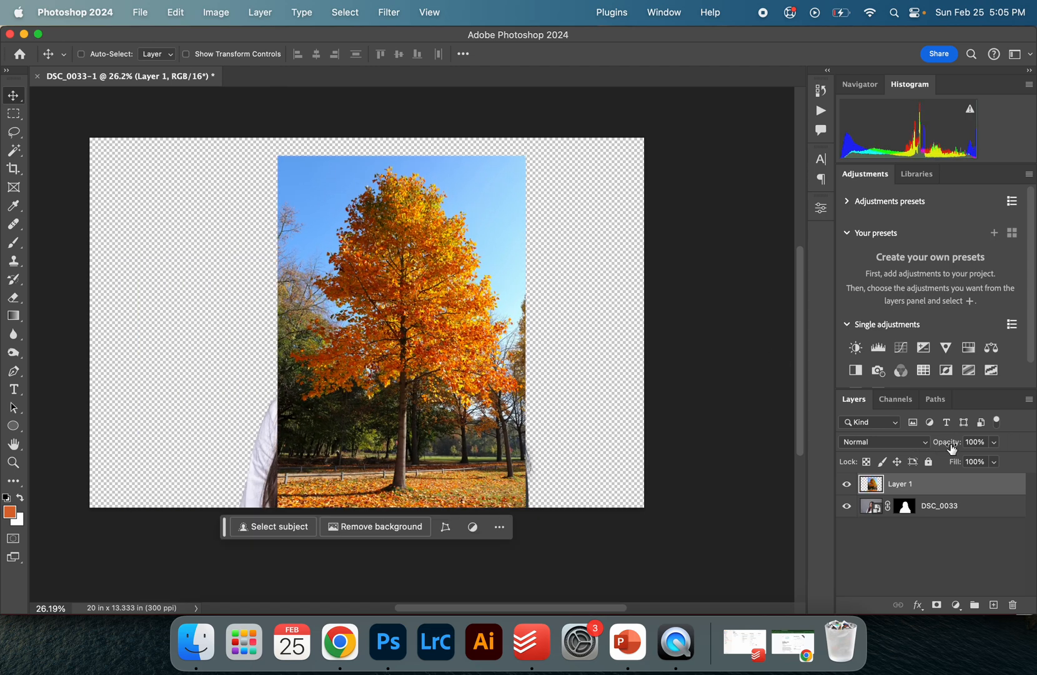
drag(952, 447, 916, 449)
mouse_move(454, 303)
mouse_down()
mouse_move(462, 343)
mouse_move(445, 295)
mouse_up()
Zoom in and shift the tree layer upward so its canopy aligns with the subject's head
key(z)
click(415, 275)
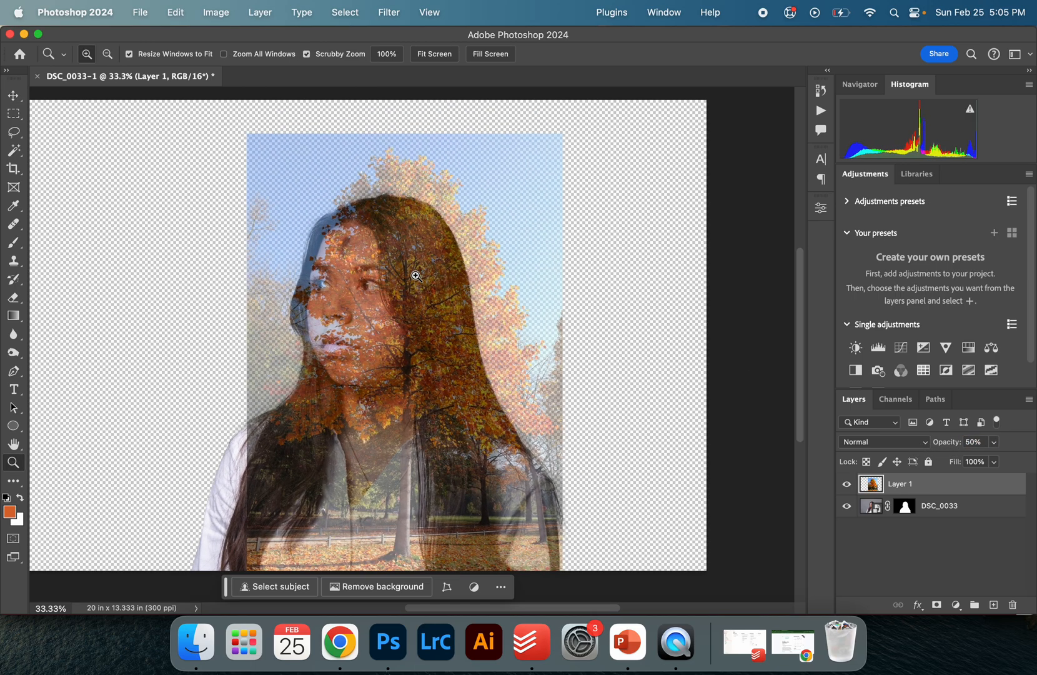
click(415, 275)
key(v)
mouse_move(953, 448)
mouse_down()
mouse_move(943, 448)
mouse_move(955, 447)
mouse_up()
drag(563, 322, 574, 289)
drag(399, 262, 415, 213)
scroll(454, 275, down, 3)
scroll(455, 276, down, 1)
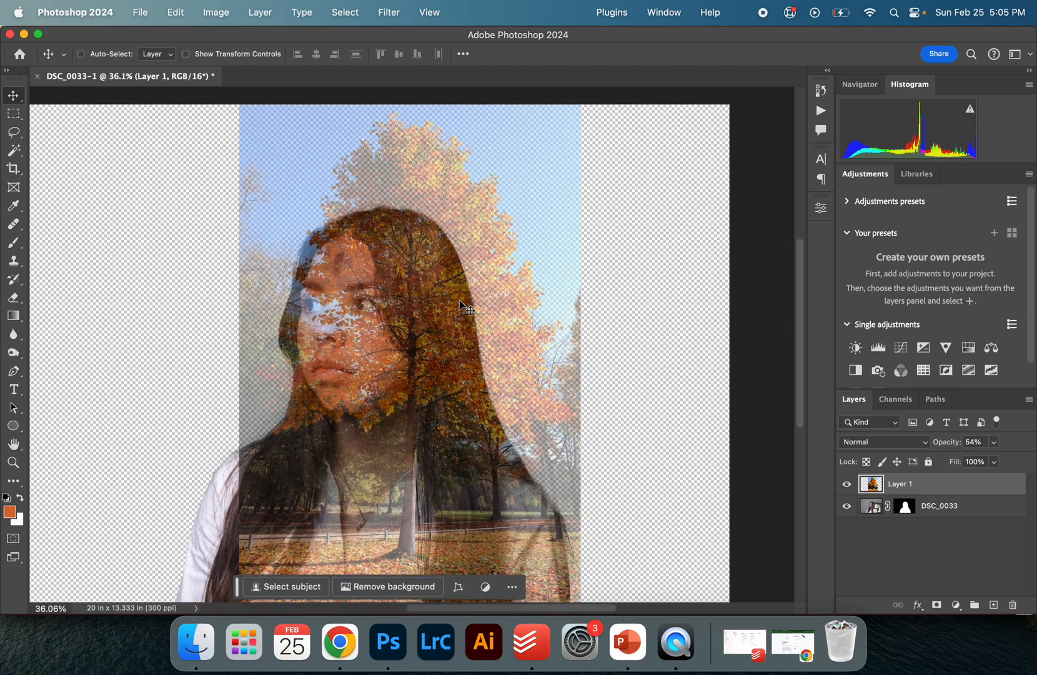
mouse_move(437, 269)
mouse_down()
mouse_move(436, 282)
mouse_move(434, 257)
mouse_up()
Restore the tree layer's opacity to 100%
scroll(463, 321, down, 3)
scroll(462, 321, left, 2)
scroll(462, 321, left, 2)
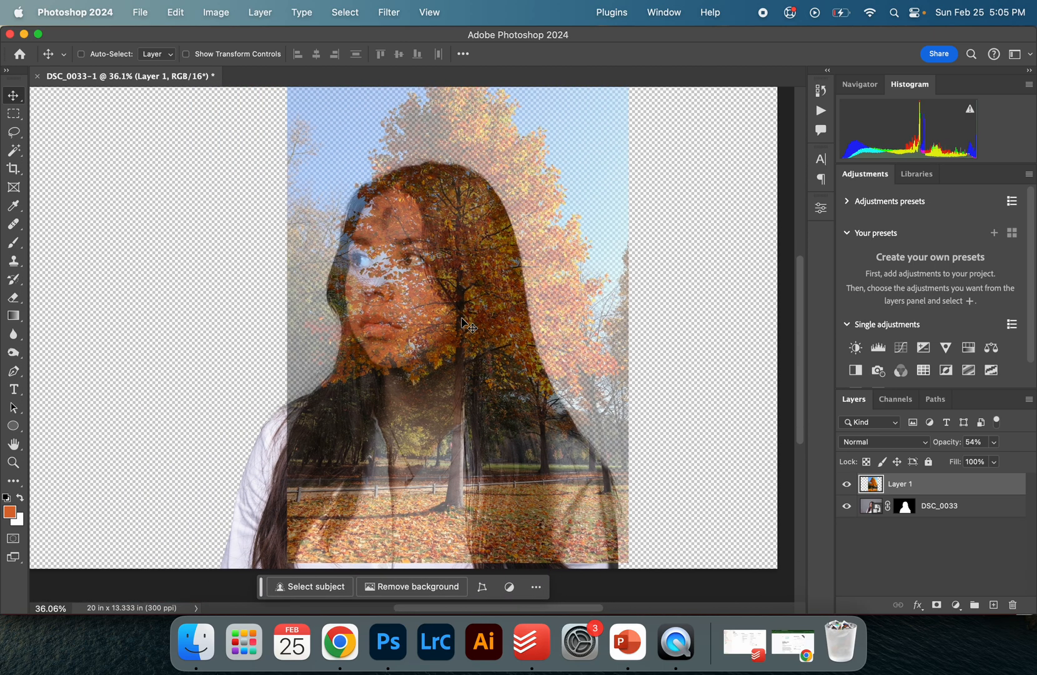
drag(950, 442, 1032, 444)
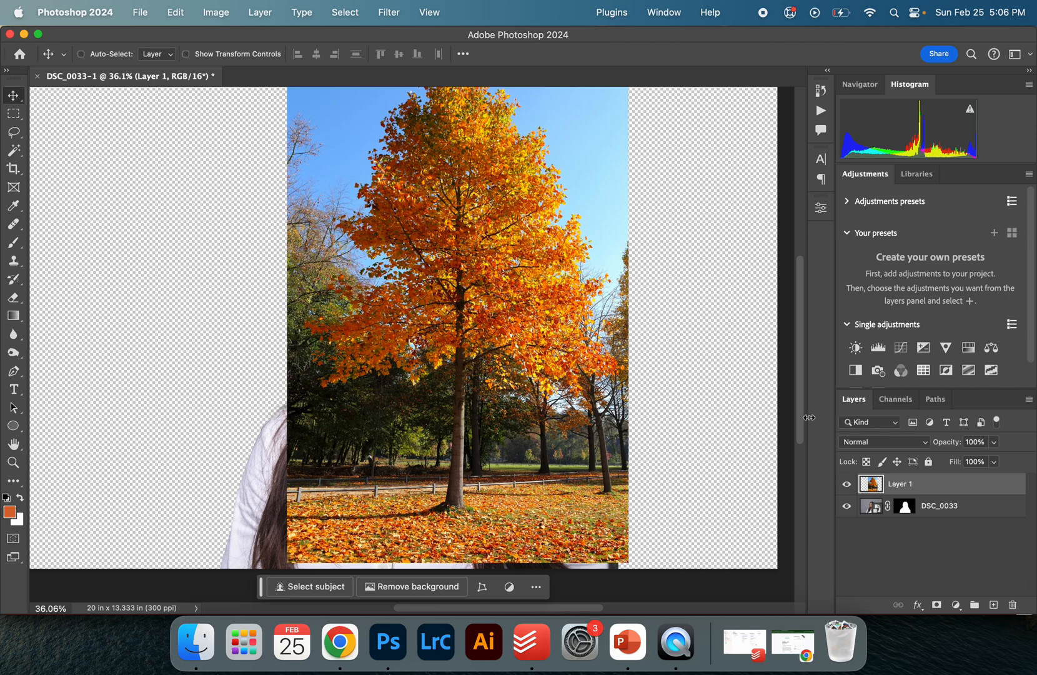
Set the tree layer's blend mode to Lighten
click(867, 445)
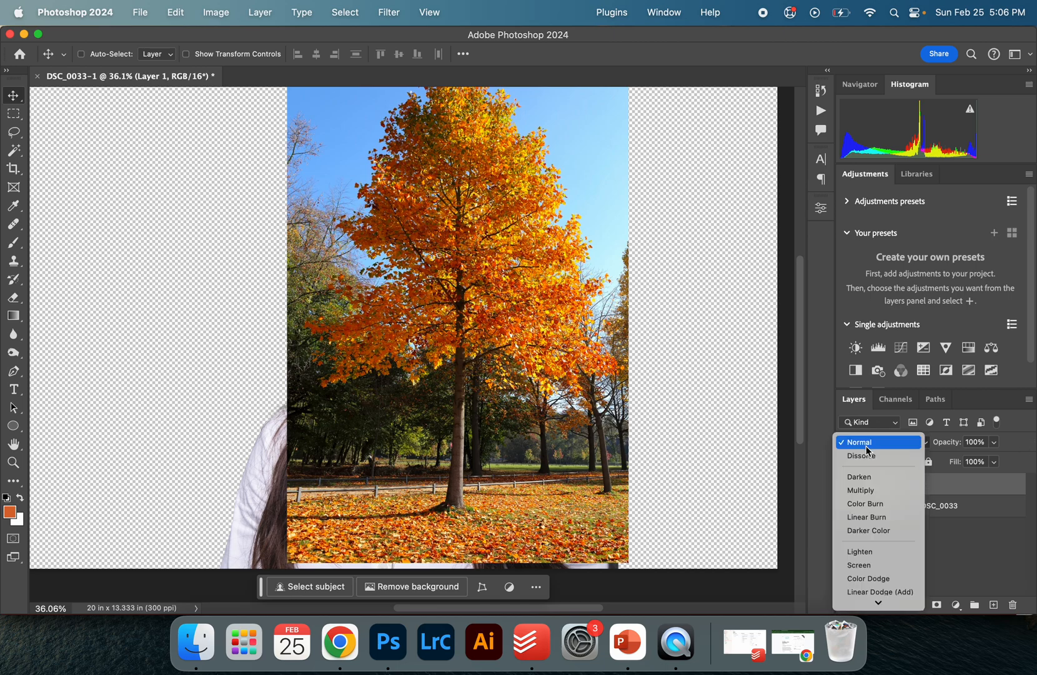
click(862, 551)
scroll(525, 313, up, 2)
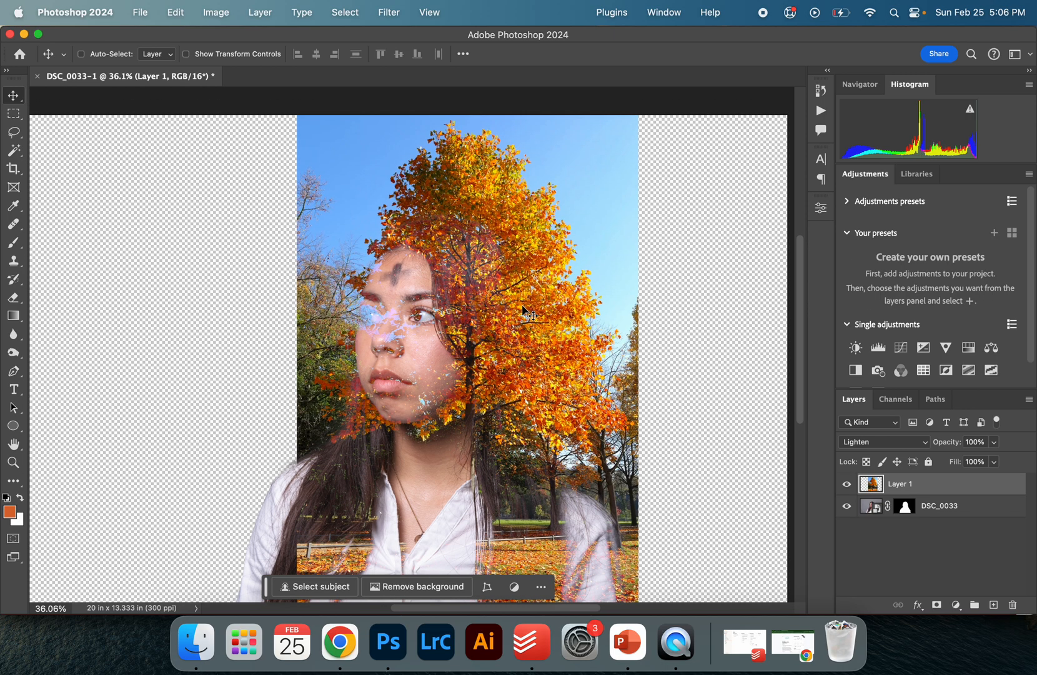
scroll(523, 310, down, 2)
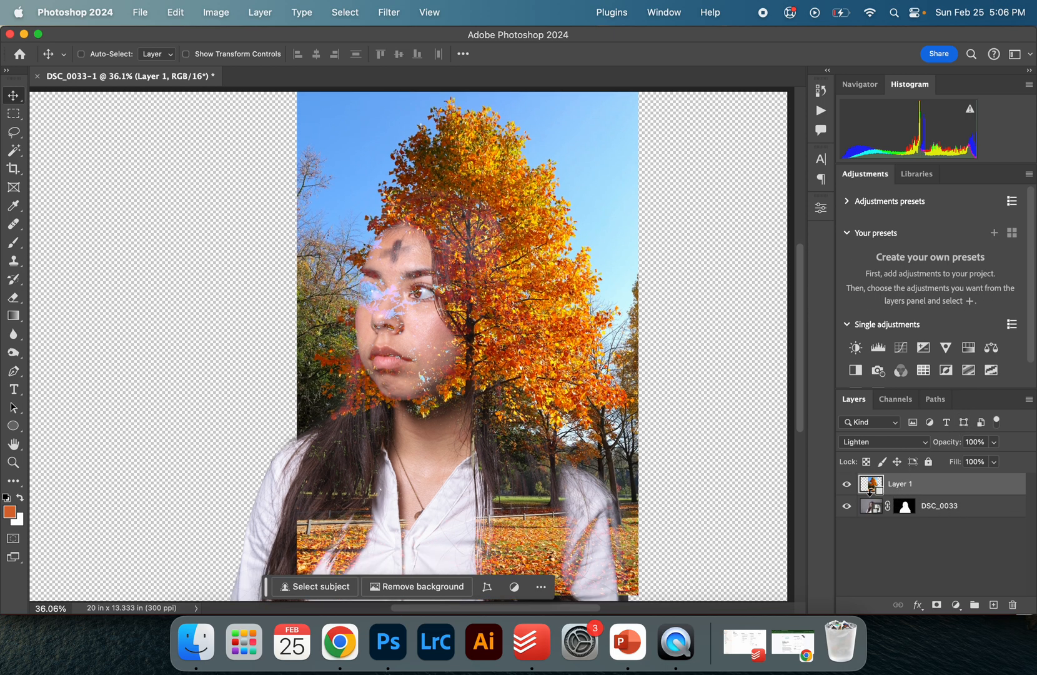
alt+click(870, 495)
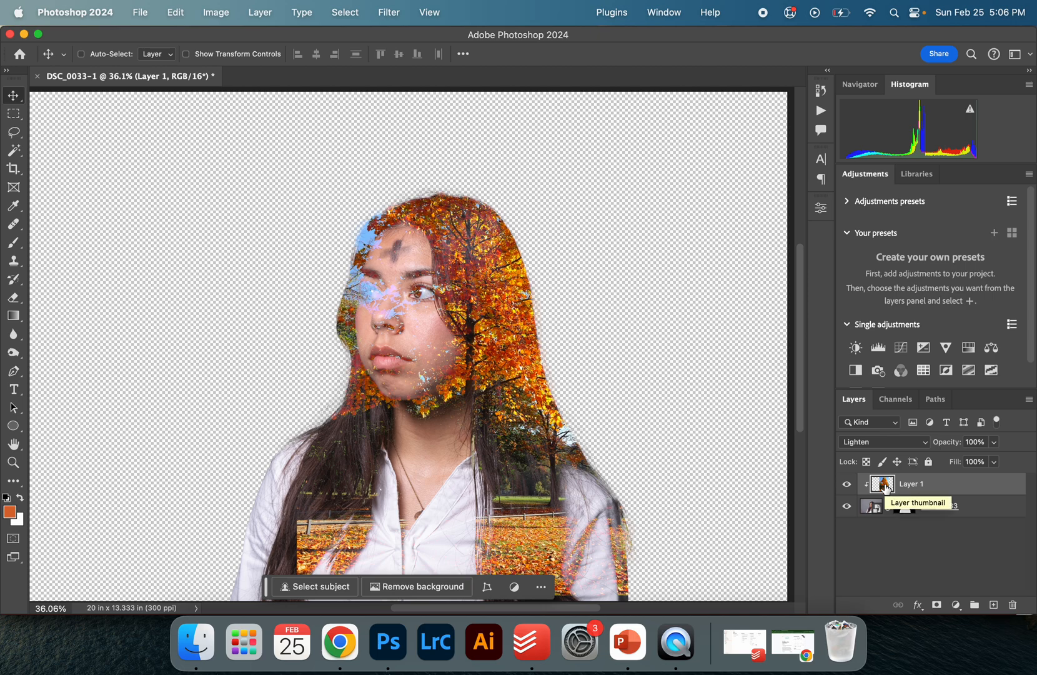
key(super+j)
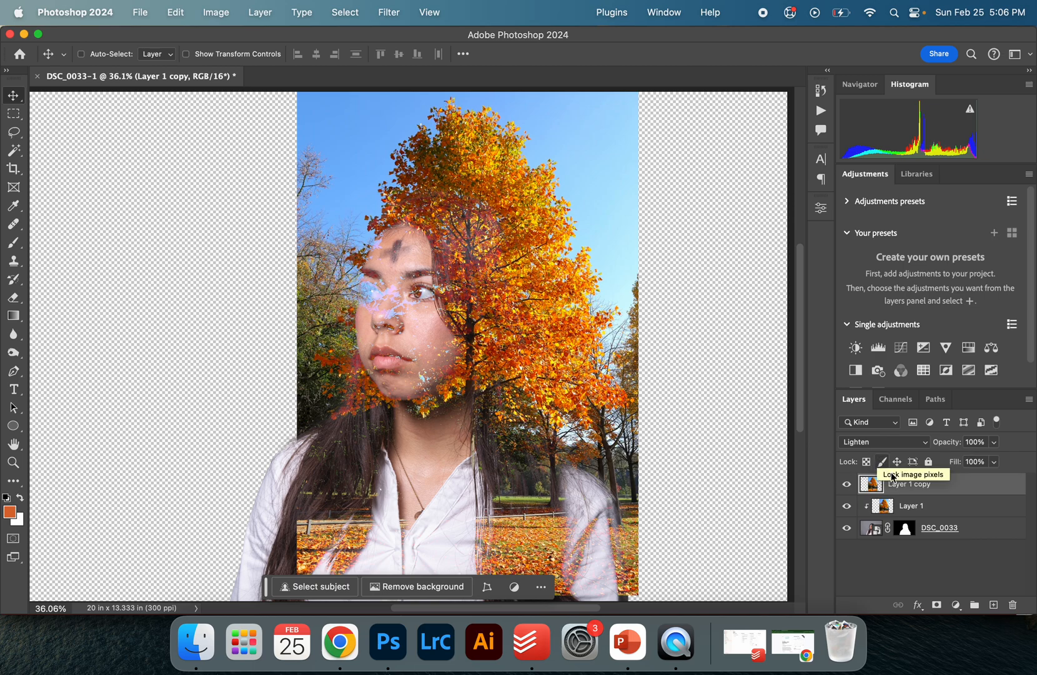
key(super+z)
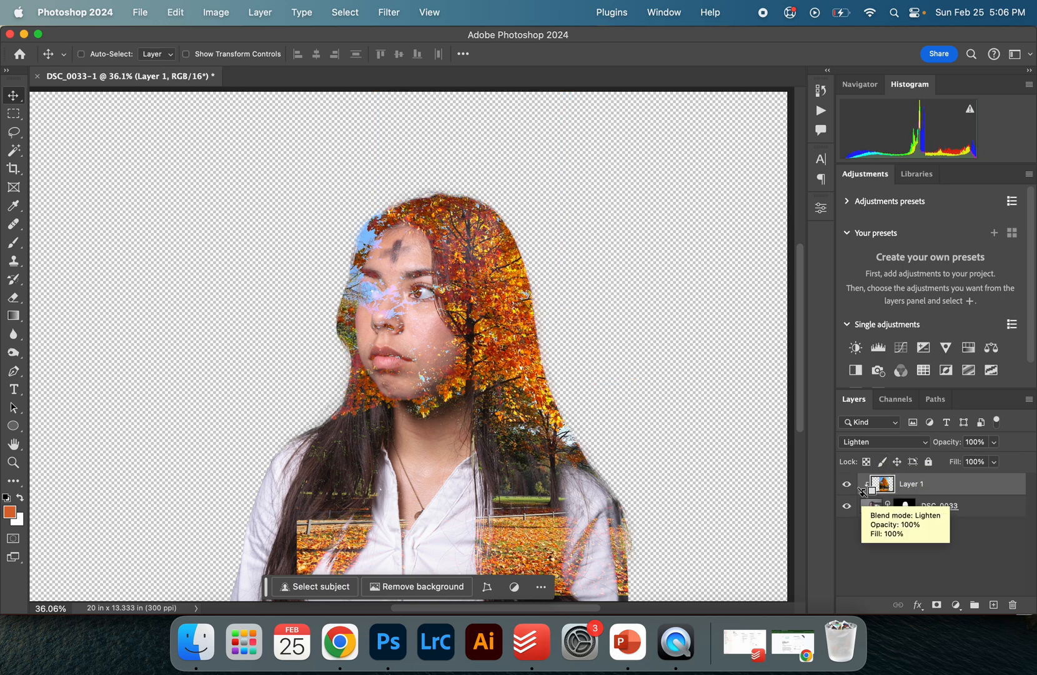
alt+click(863, 493)
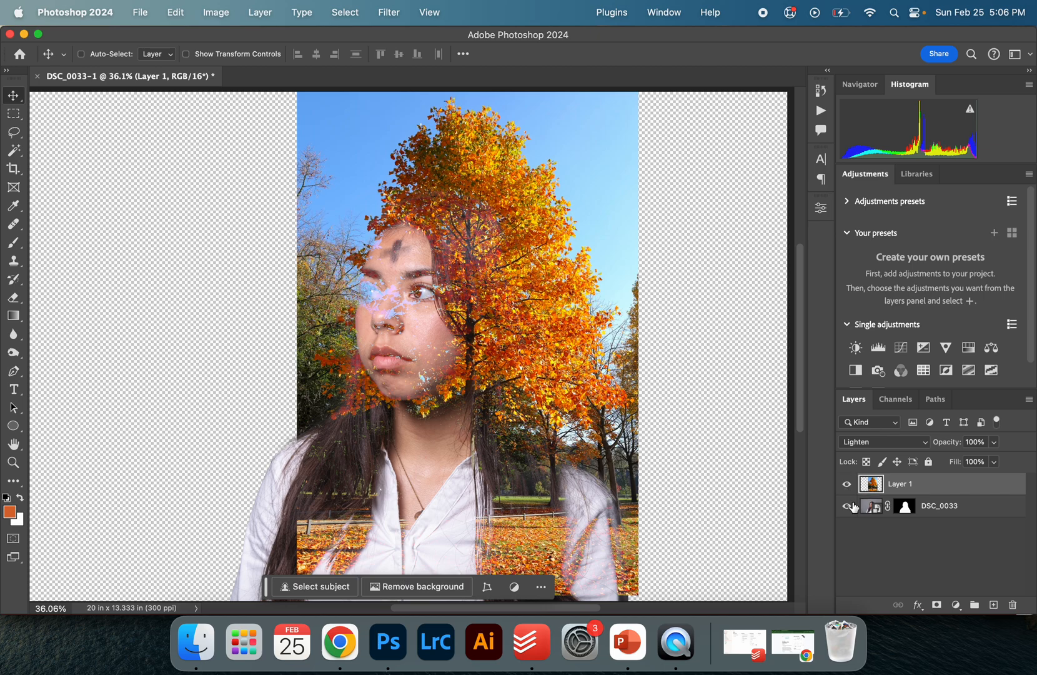
Hide the portrait layer and select the sky in the tree photo
click(854, 505)
scroll(593, 459, up, 3)
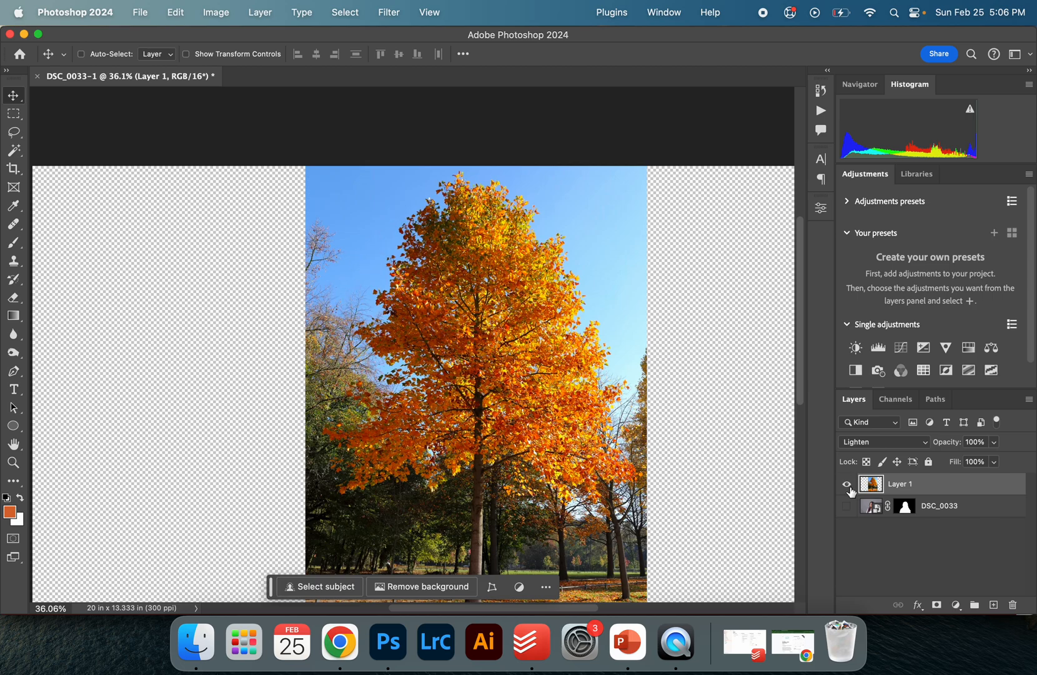
click(341, 10)
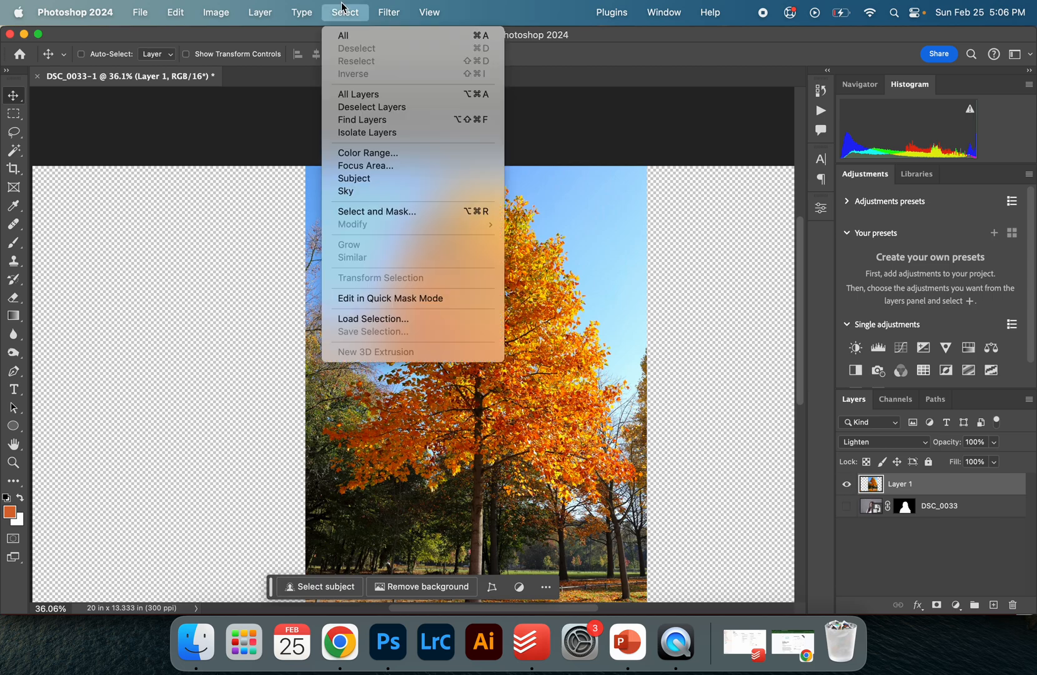
click(388, 190)
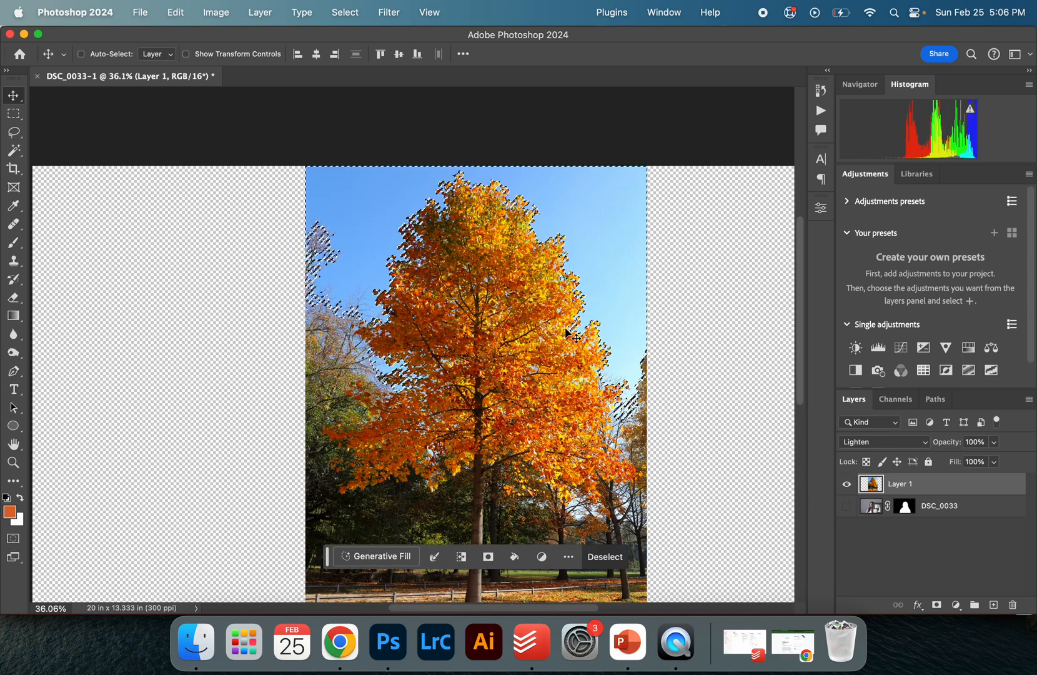
Add a layer mask to the tree layer from the sky selection and invert it to hide the sky
scroll(565, 329, down, 2)
scroll(565, 329, down, 1)
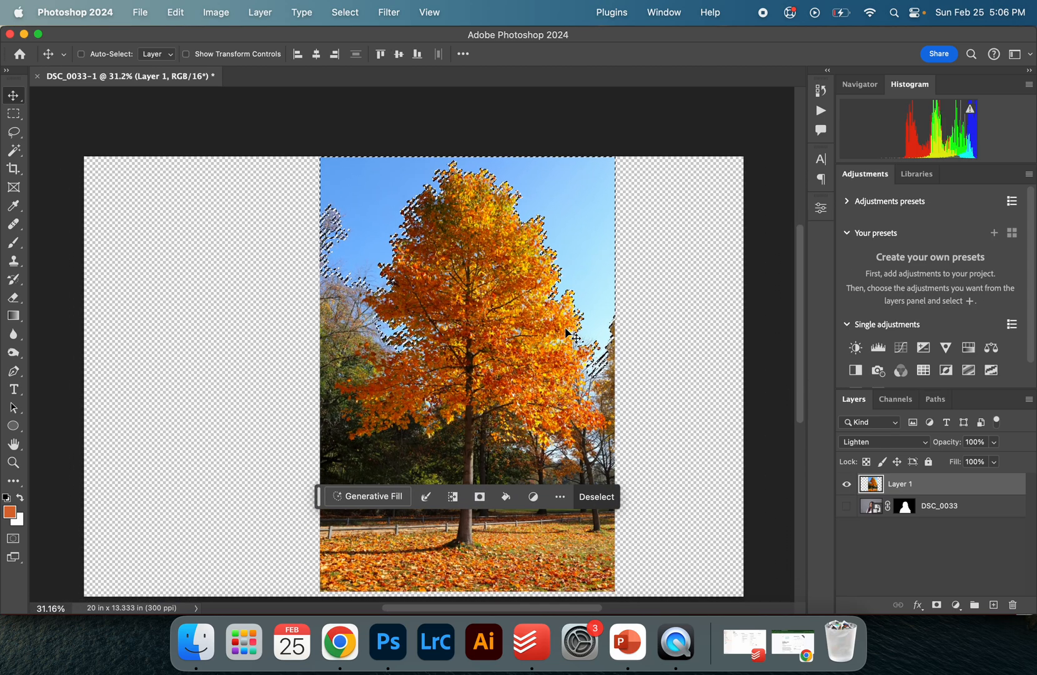
click(936, 605)
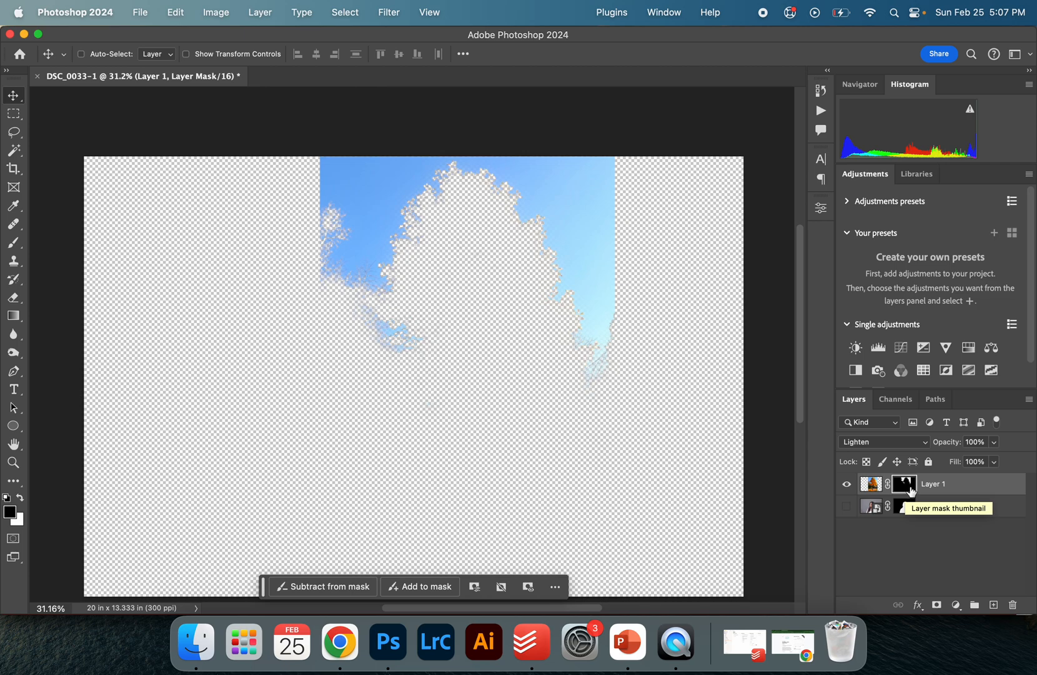
key(super+i)
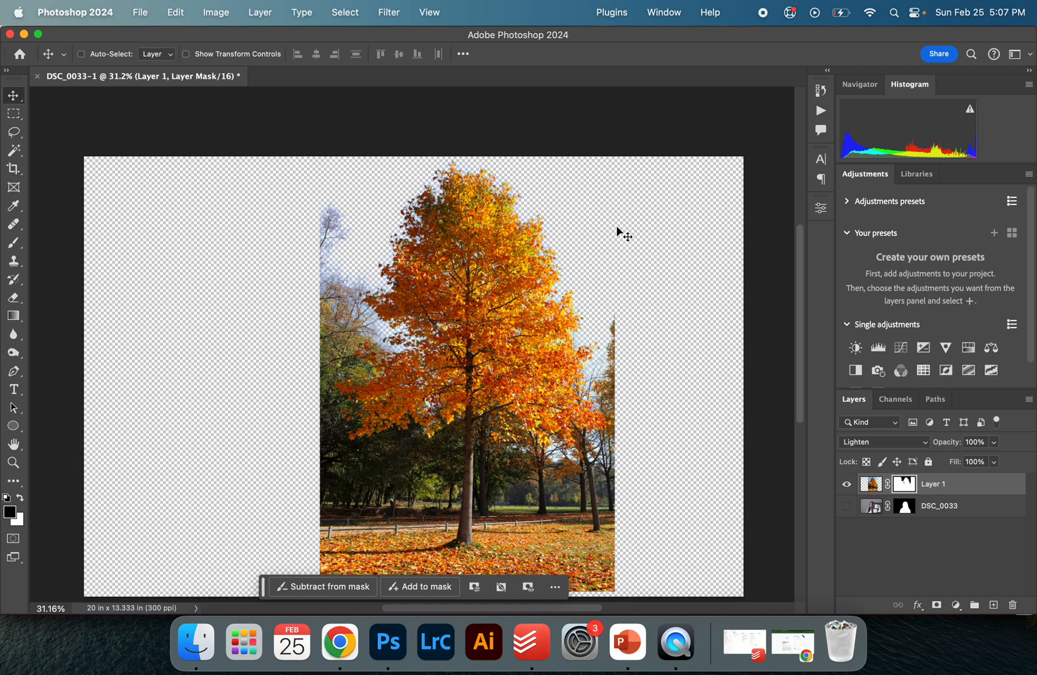
Make the portrait layer visible again beneath the tree
key(super+plus)
scroll(608, 231, up, 4)
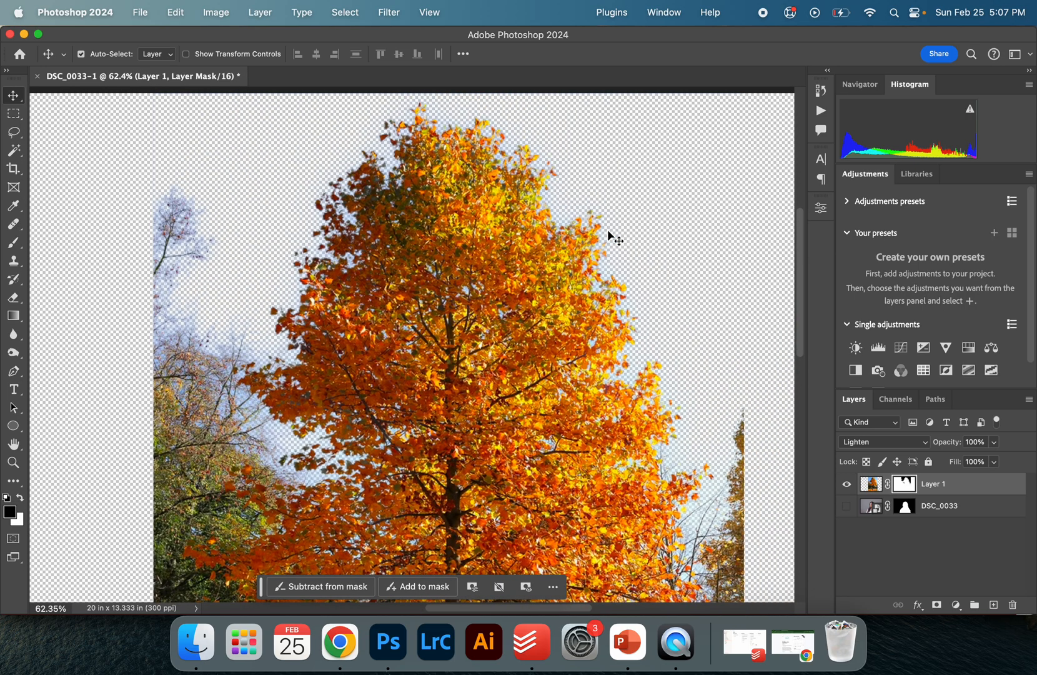
click(846, 506)
scroll(324, 363, down, 3)
scroll(325, 363, down, 3)
scroll(324, 364, up, 3)
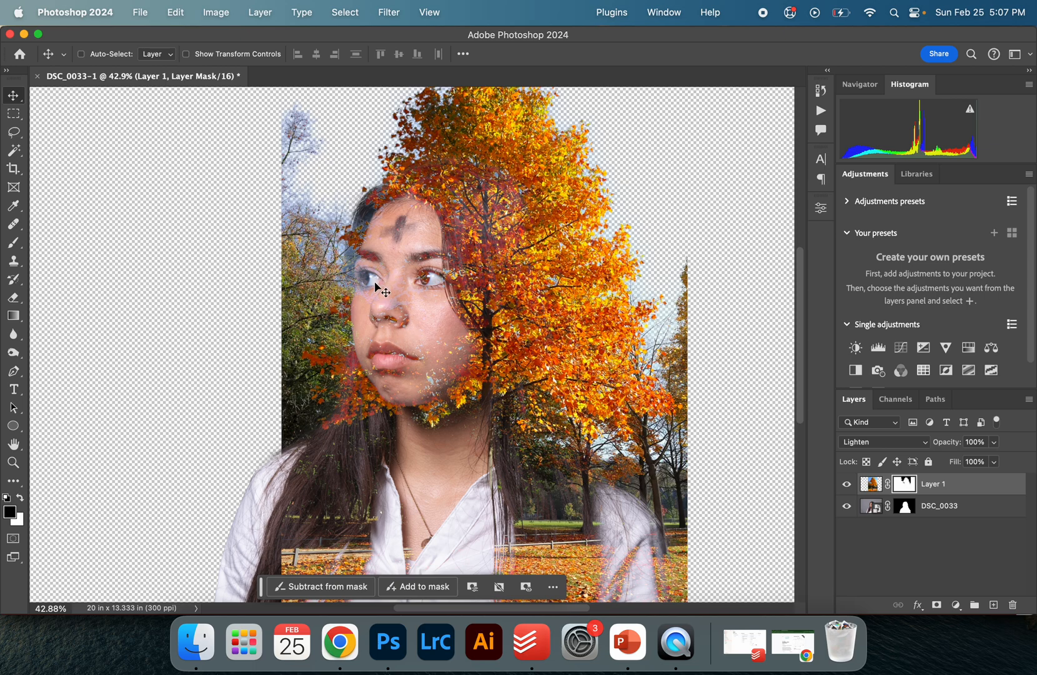
Load the portrait's mask as a selection and target the tree layer's mask
click(905, 507)
super+click(906, 508)
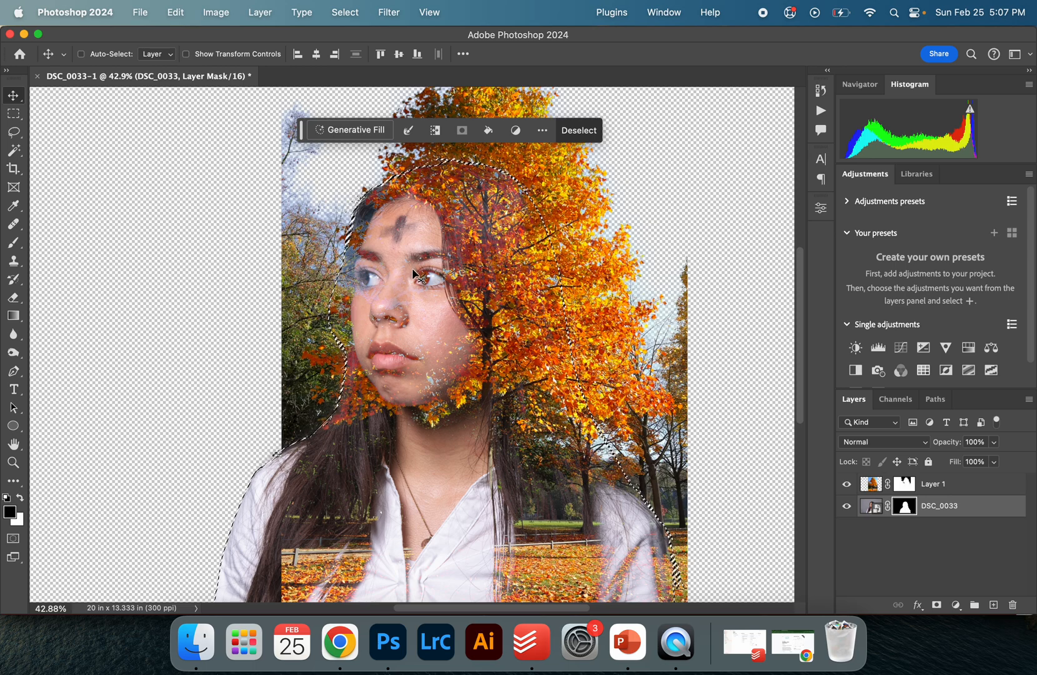
click(905, 484)
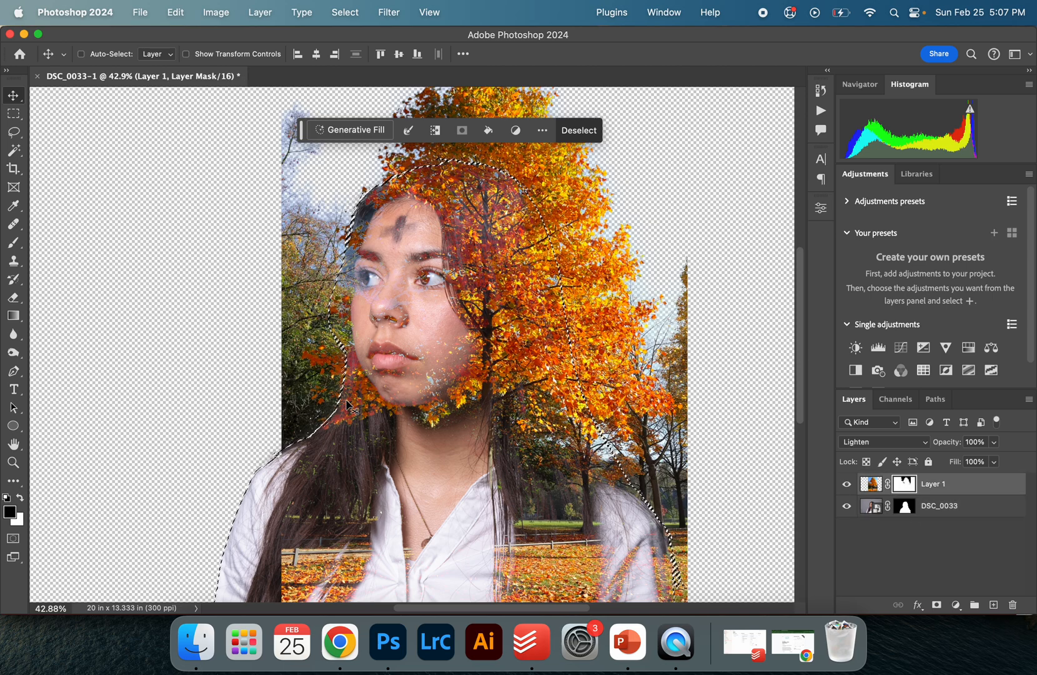
scroll(109, 424, up, 3)
scroll(109, 423, down, 3)
key(super+minus)
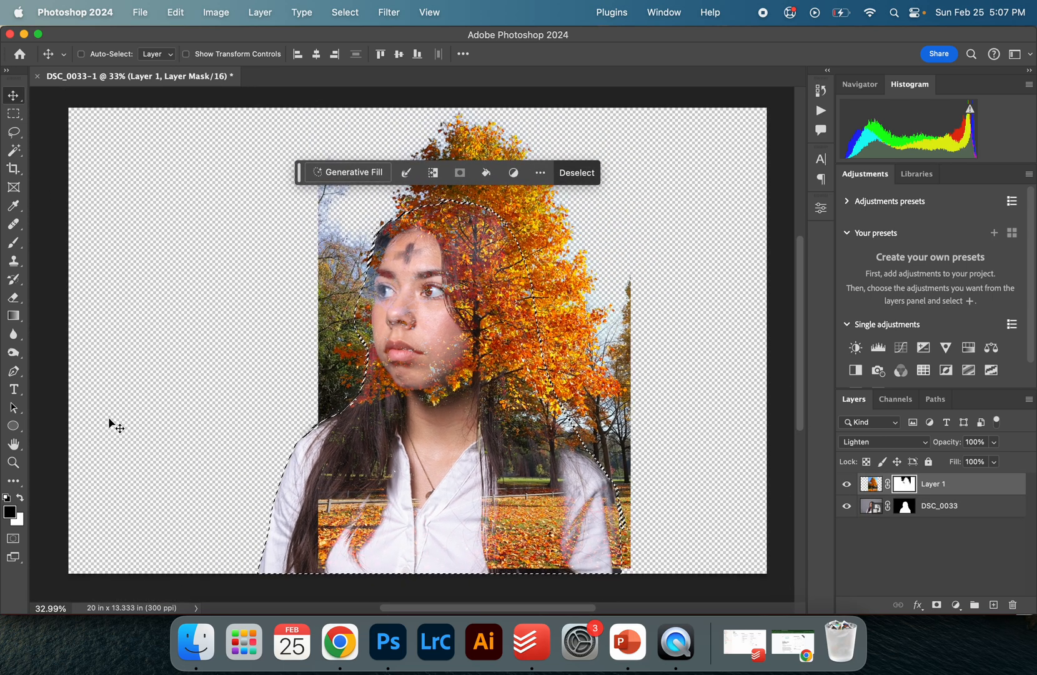
key(super+minus)
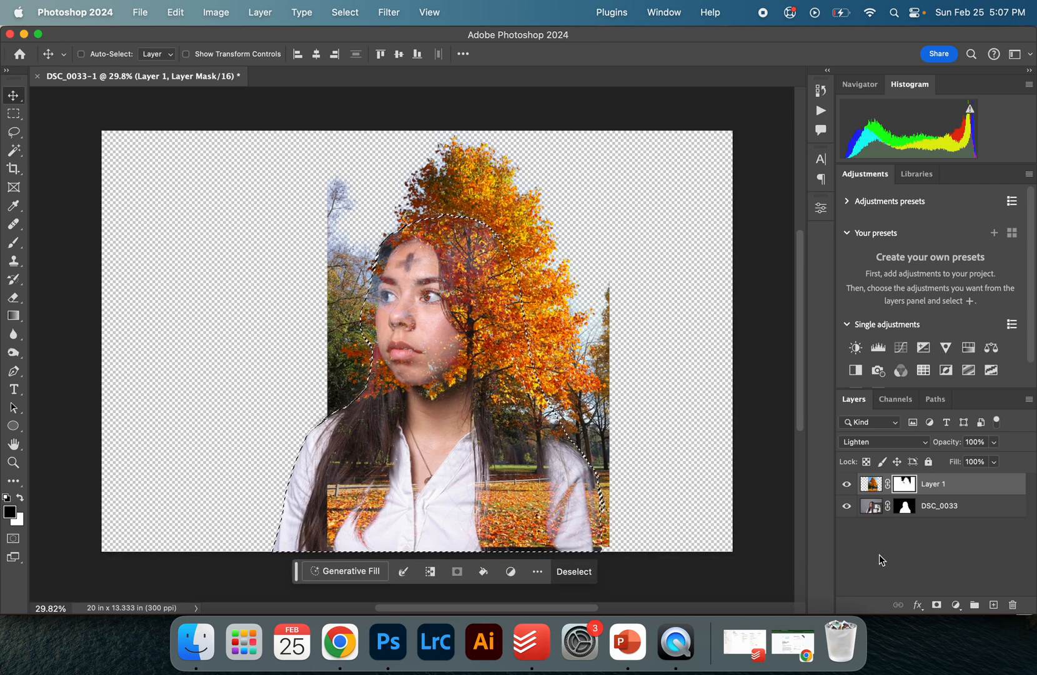
Choose the Brush at 100% opacity and invert the selection
key(b)
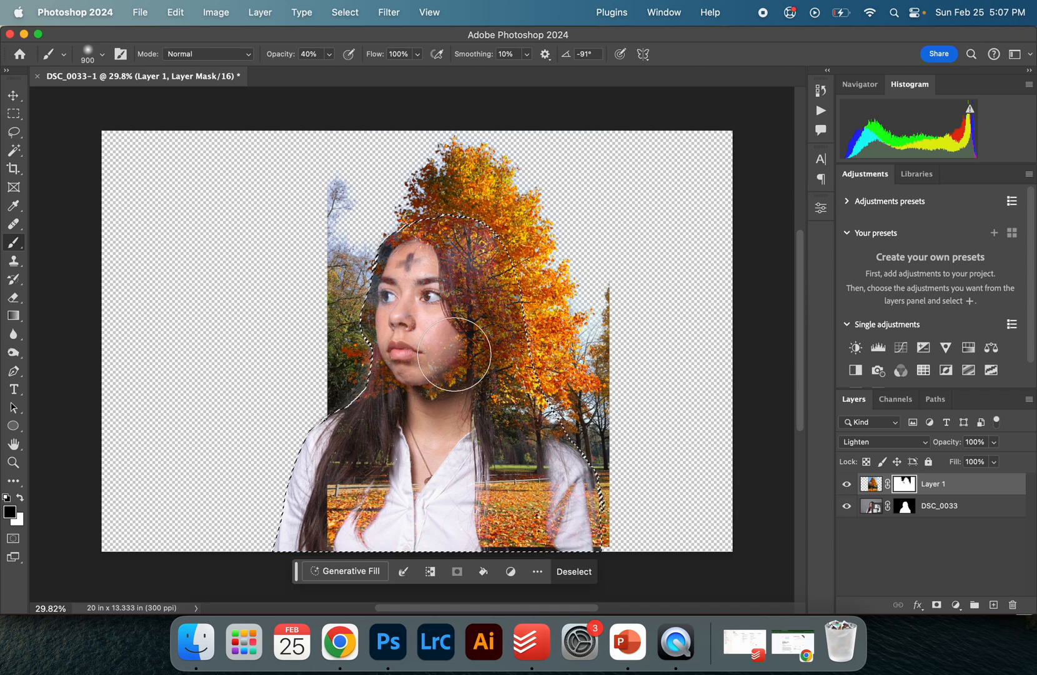
drag(271, 60, 392, 64)
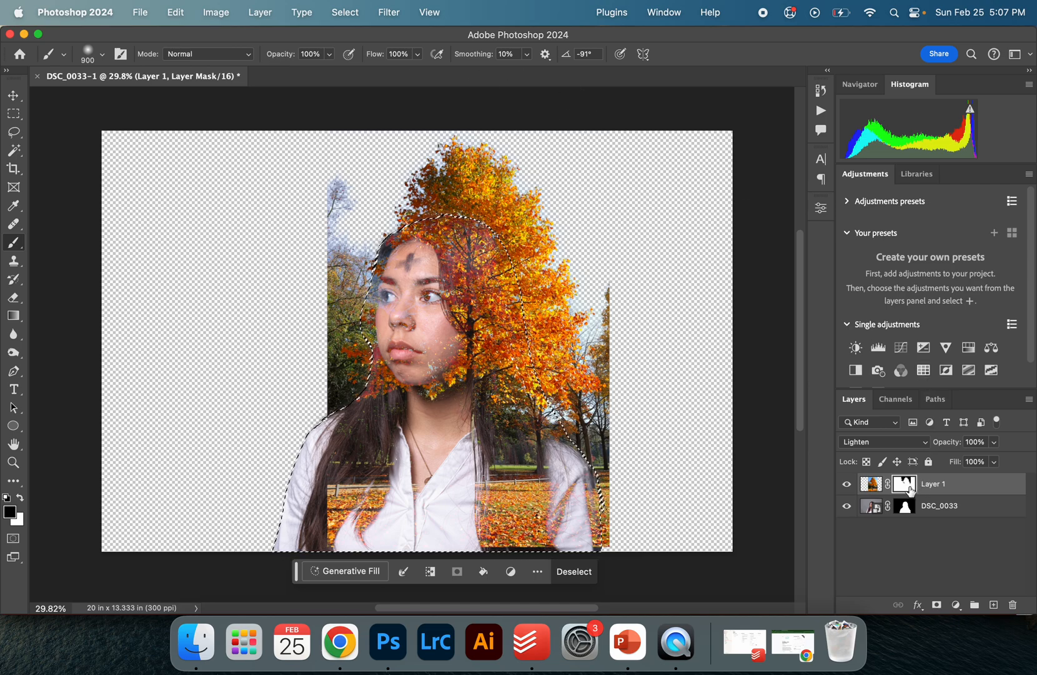
key(super+shift+i)
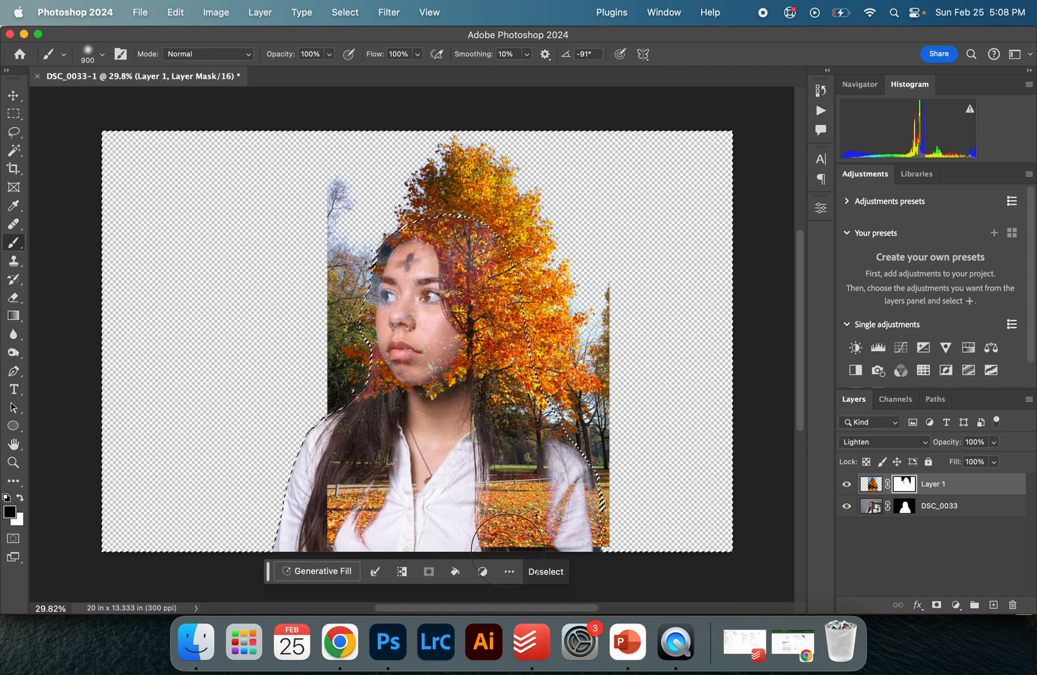
Paint on the tree's mask along the portrait's right edge to hide the tree spilling outside her silhouette
mouse_move(350, 399)
mouse_down()
mouse_move(335, 370)
mouse_move(347, 185)
mouse_move(319, 192)
mouse_up()
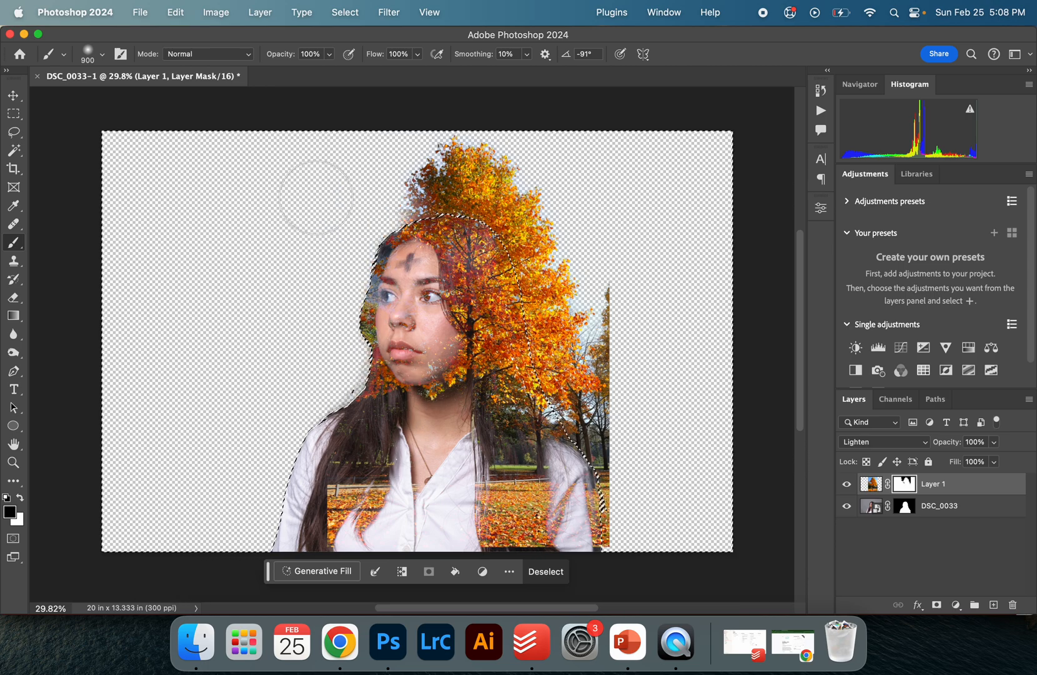
key(super+z)
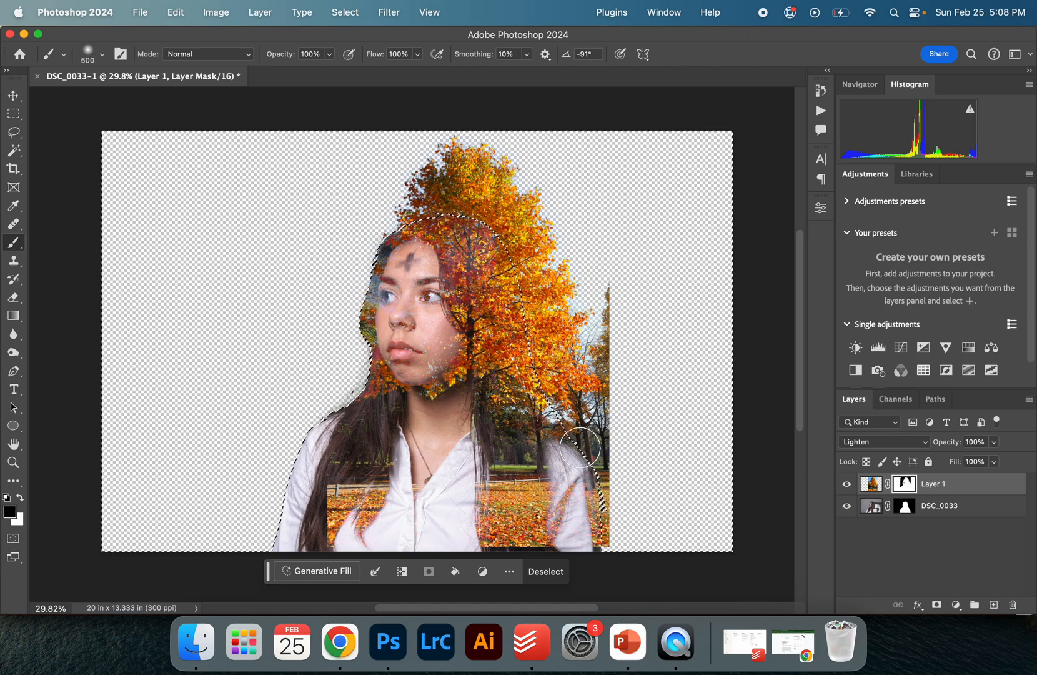
mouse_move(615, 485)
mouse_down()
mouse_move(592, 445)
mouse_move(626, 365)
mouse_up()
key(z)
click(628, 349)
click(629, 350)
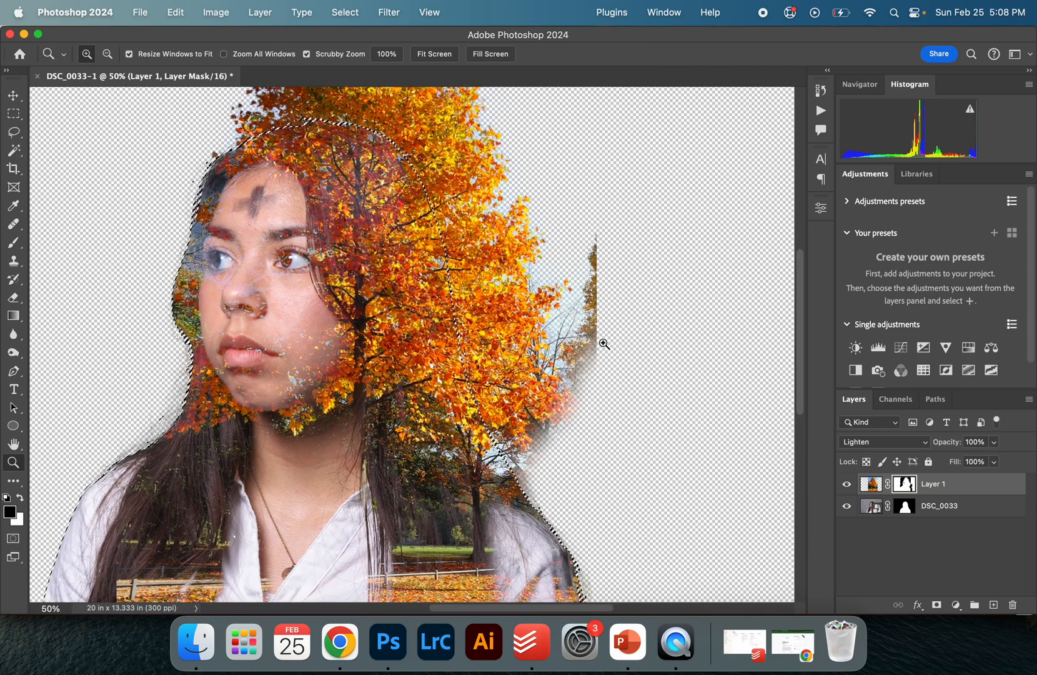
key(b)
mouse_move(582, 365)
mouse_down()
mouse_move(604, 258)
mouse_move(597, 218)
mouse_up()
Deselect and return to the Move tool
scroll(617, 341, down, 6)
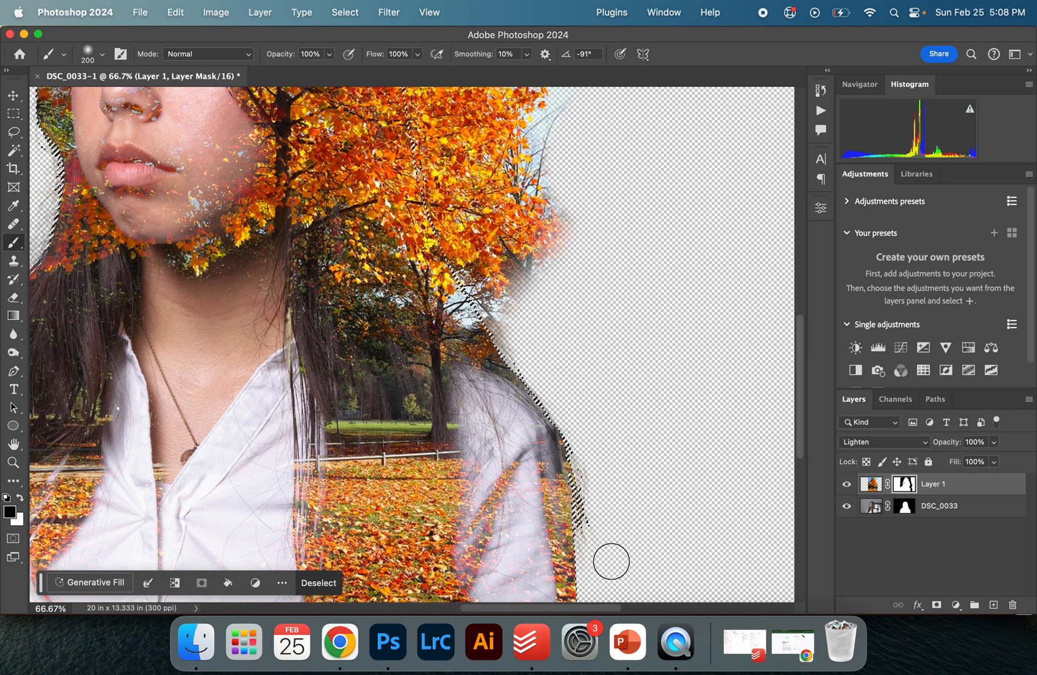
scroll(611, 560, down, 5)
scroll(611, 560, up, 8)
key(super+minus)
scroll(499, 473, down, 5)
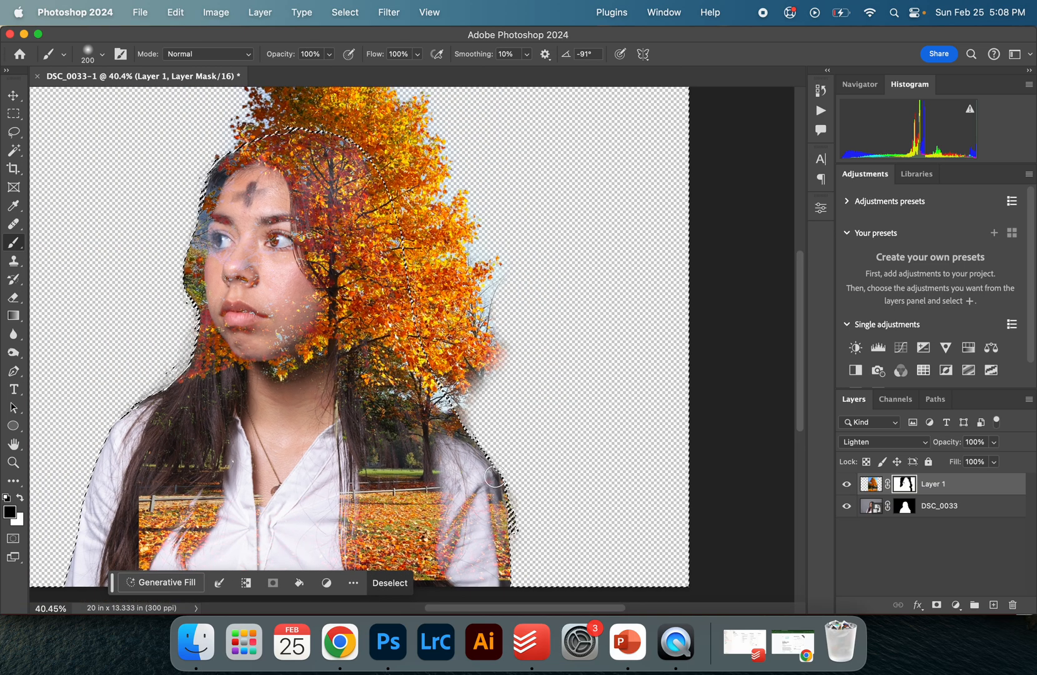
scroll(494, 476, down, 2)
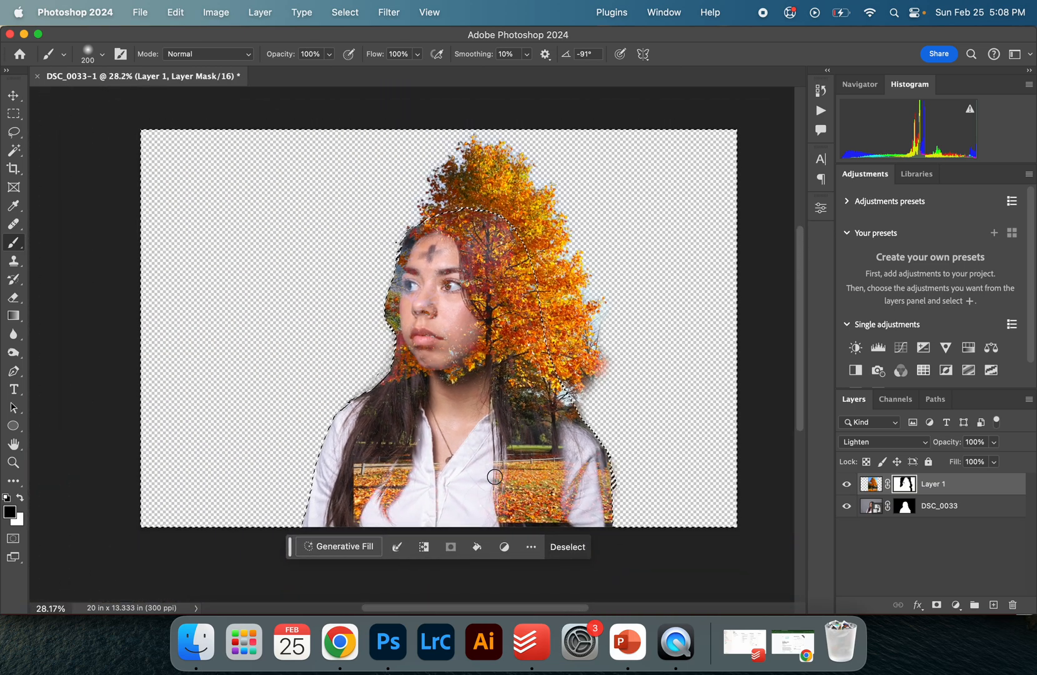
key(super+d)
key(v)
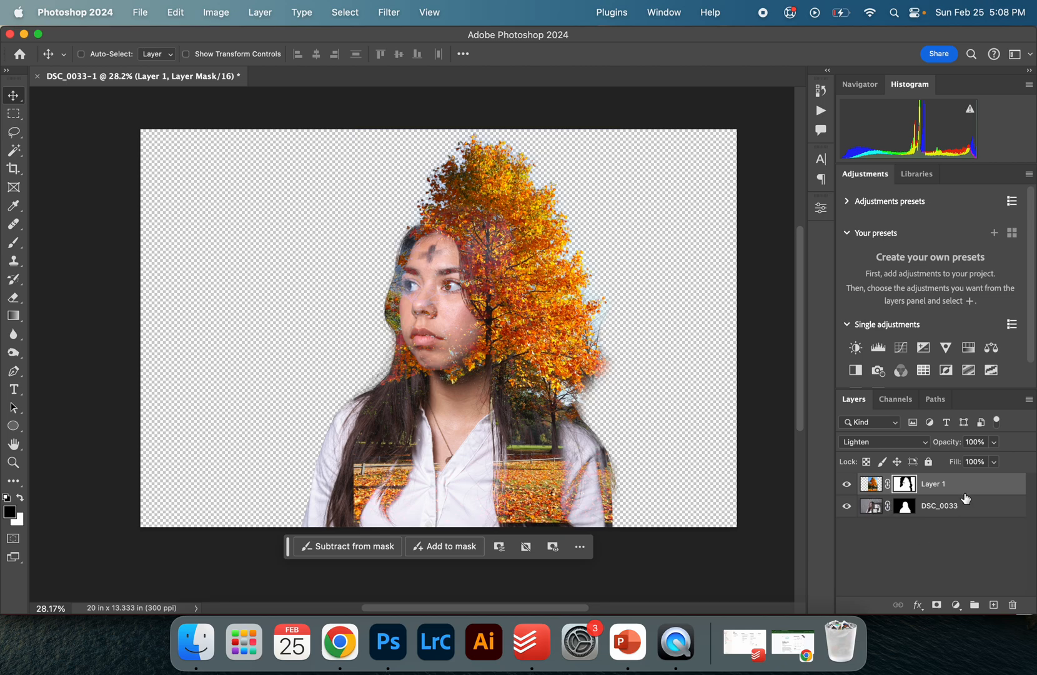
Add a white Solid Color fill layer and move it to the bottom of the layer stack
click(993, 604)
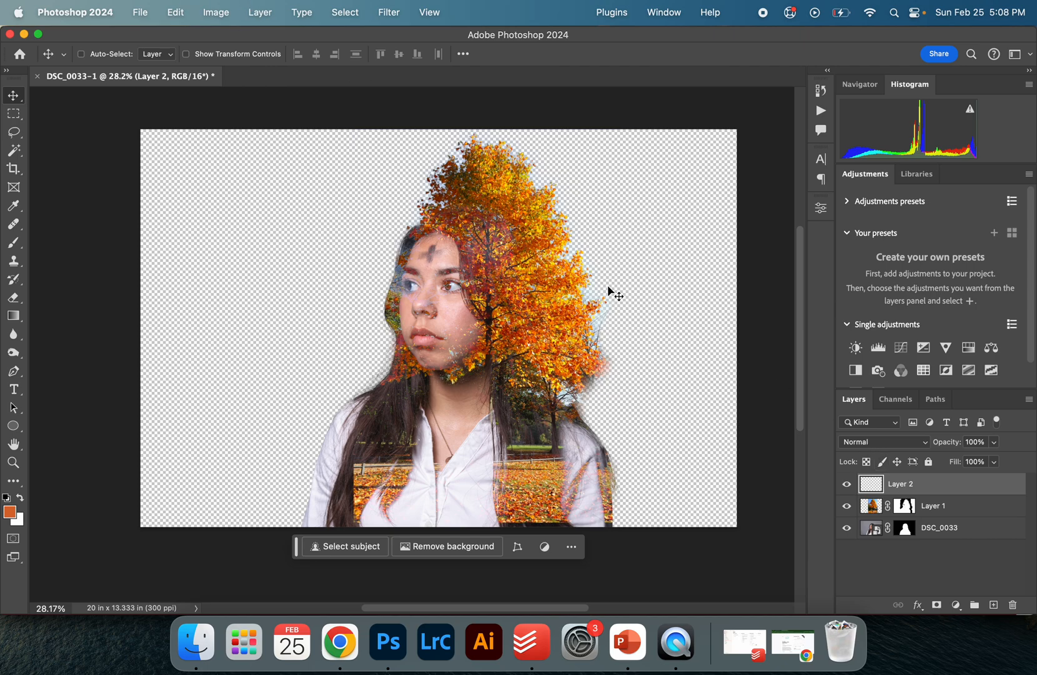
key(super+z)
click(956, 608)
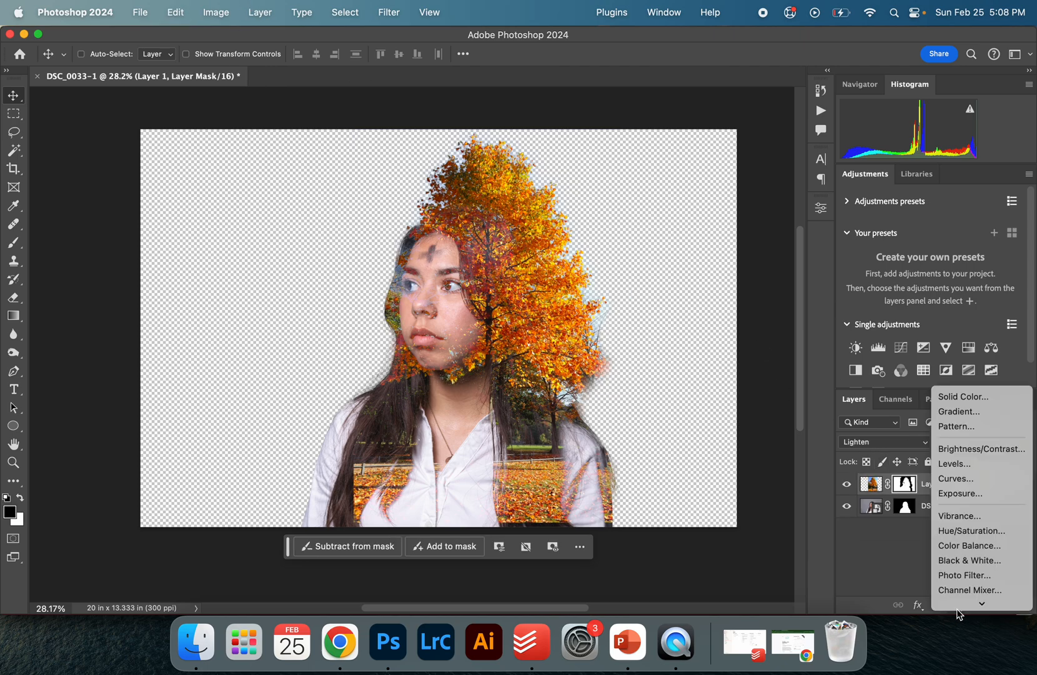
click(958, 396)
drag(391, 262, 208, 185)
click(620, 222)
drag(876, 490, 875, 539)
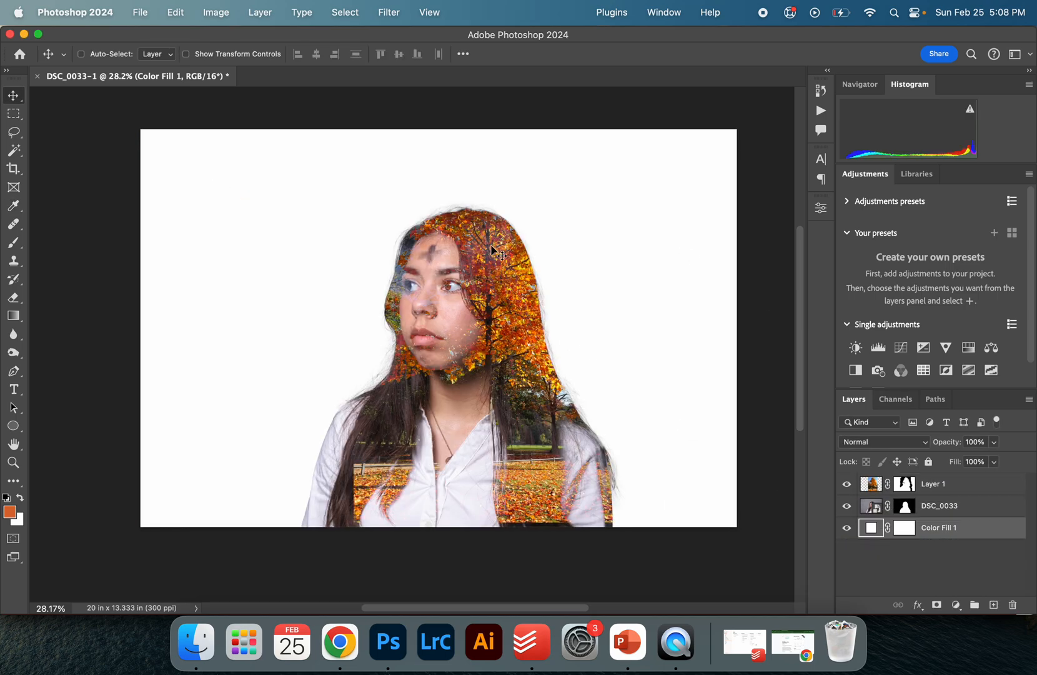
Duplicate the tree layer and rename the original as Lighten
scroll(498, 251, up, 2)
click(871, 487)
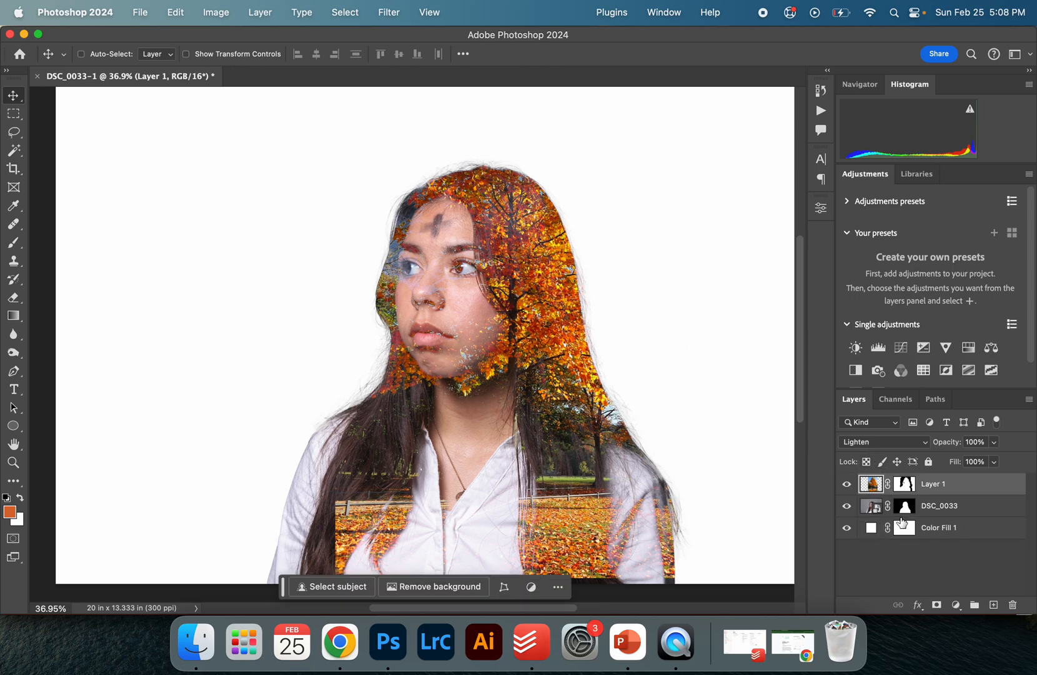
drag(902, 534, 882, 493)
alt+click(877, 490)
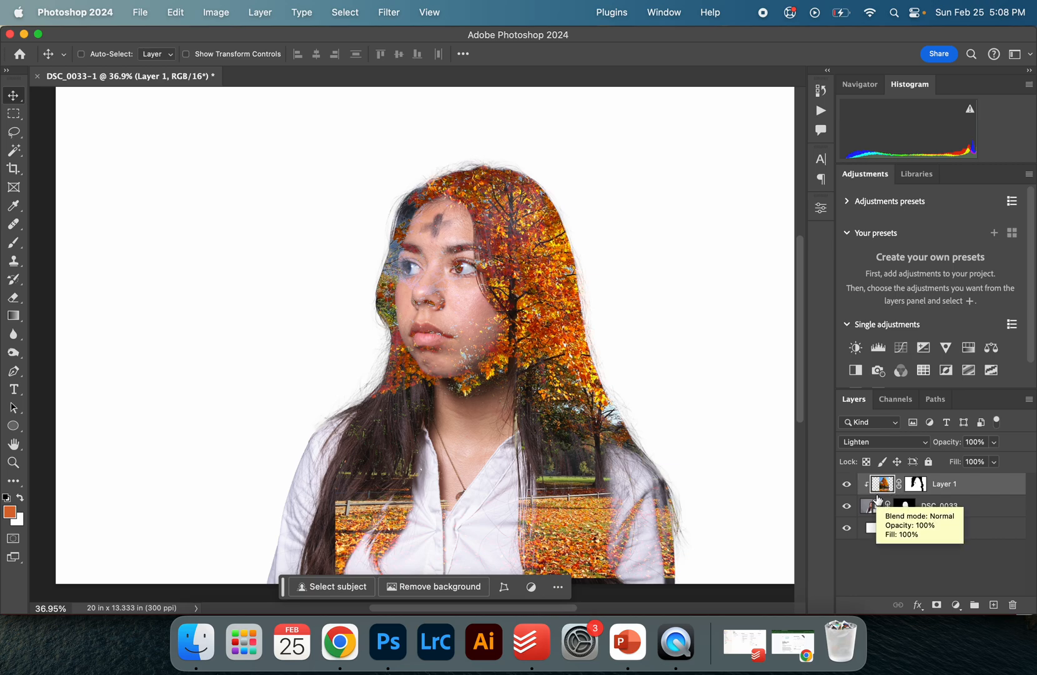
alt+click(877, 493)
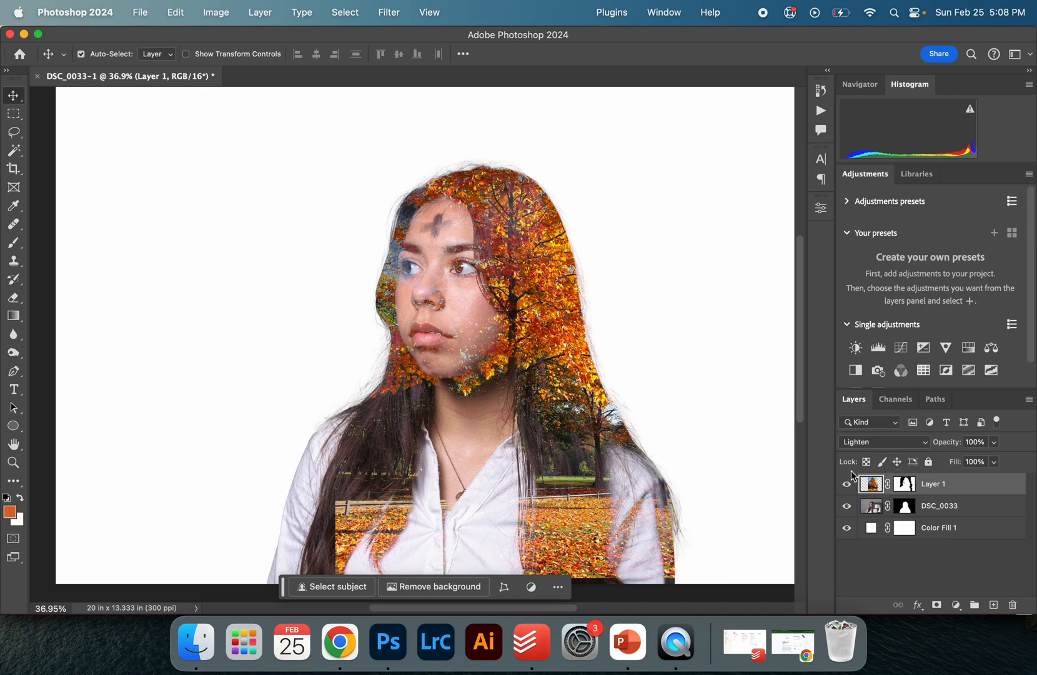
key(super+j)
double_click(932, 506)
text(Lighten)
key(Return)
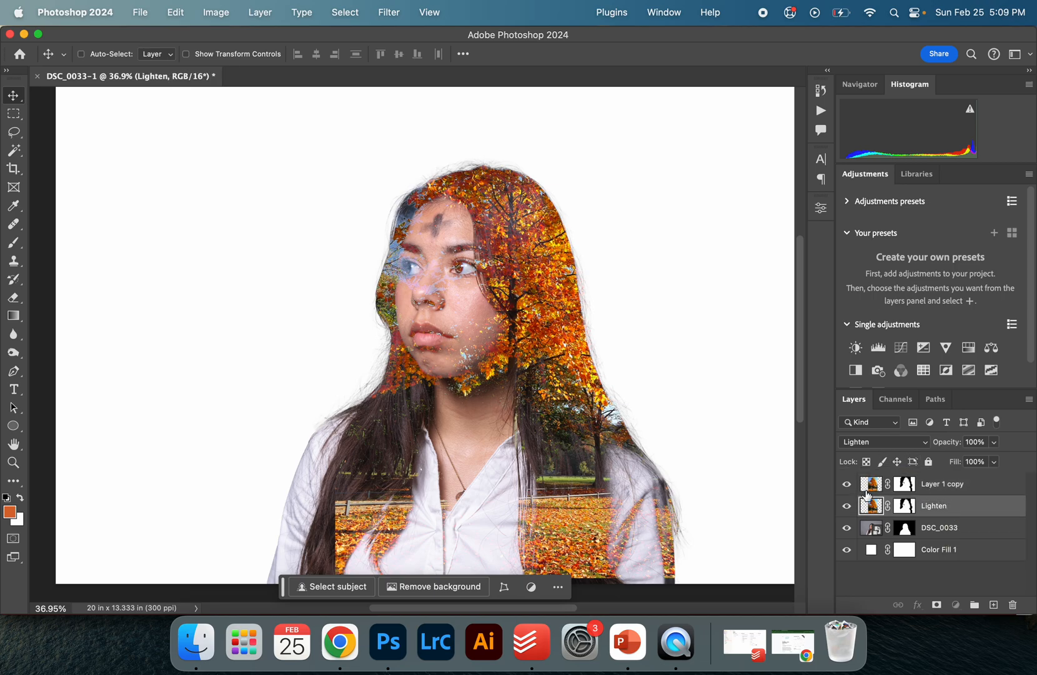
Set the duplicated tree layer's blend mode to Multiply and rename it Multiply
click(867, 491)
click(899, 441)
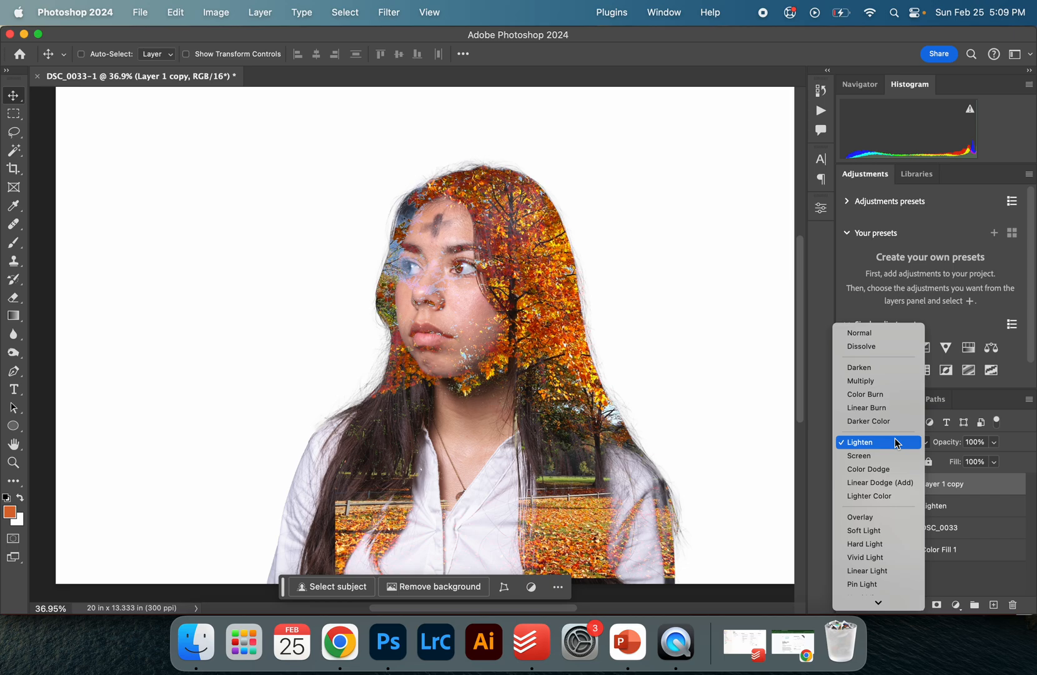
click(882, 382)
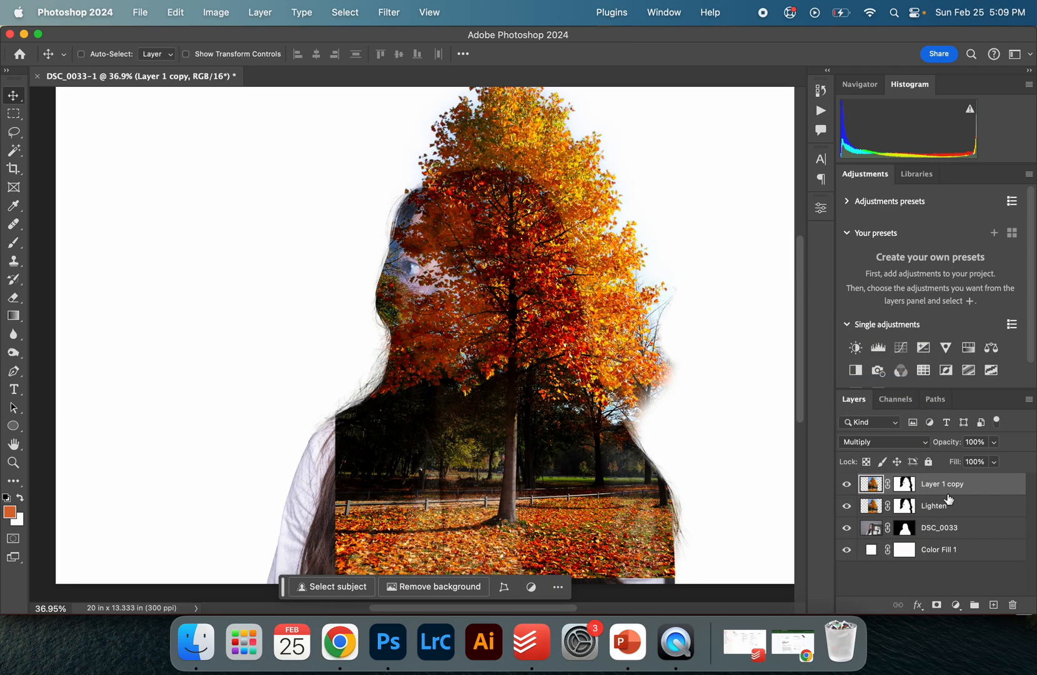
text(Multiply)
key(Return)
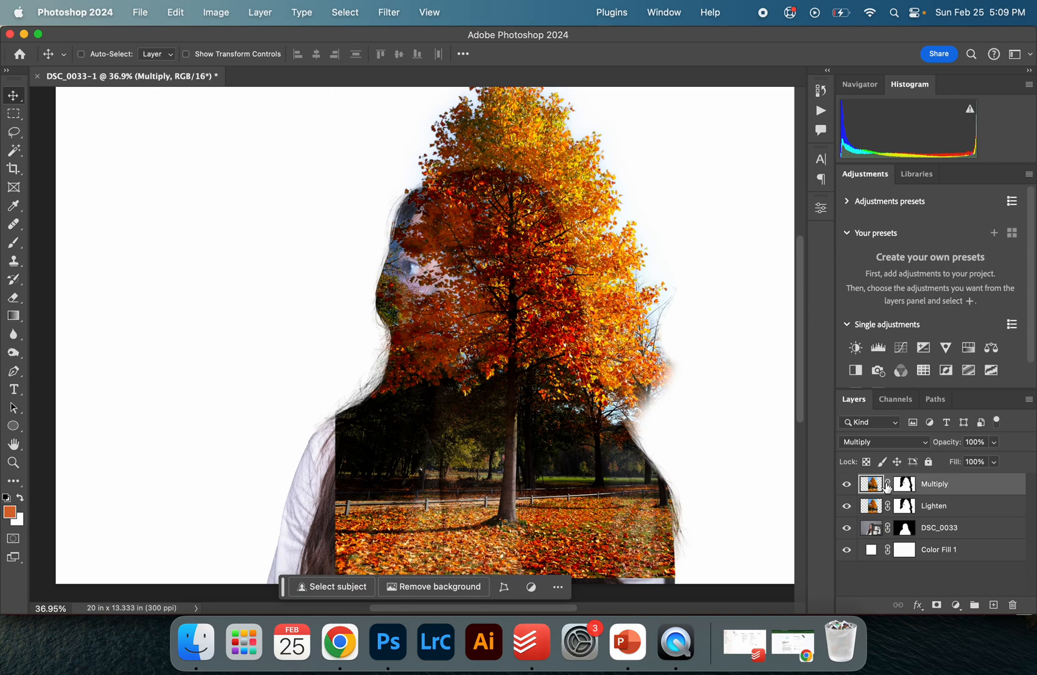
Toggle the Multiply layer's visibility to compare it with the Lighten layer
click(846, 485)
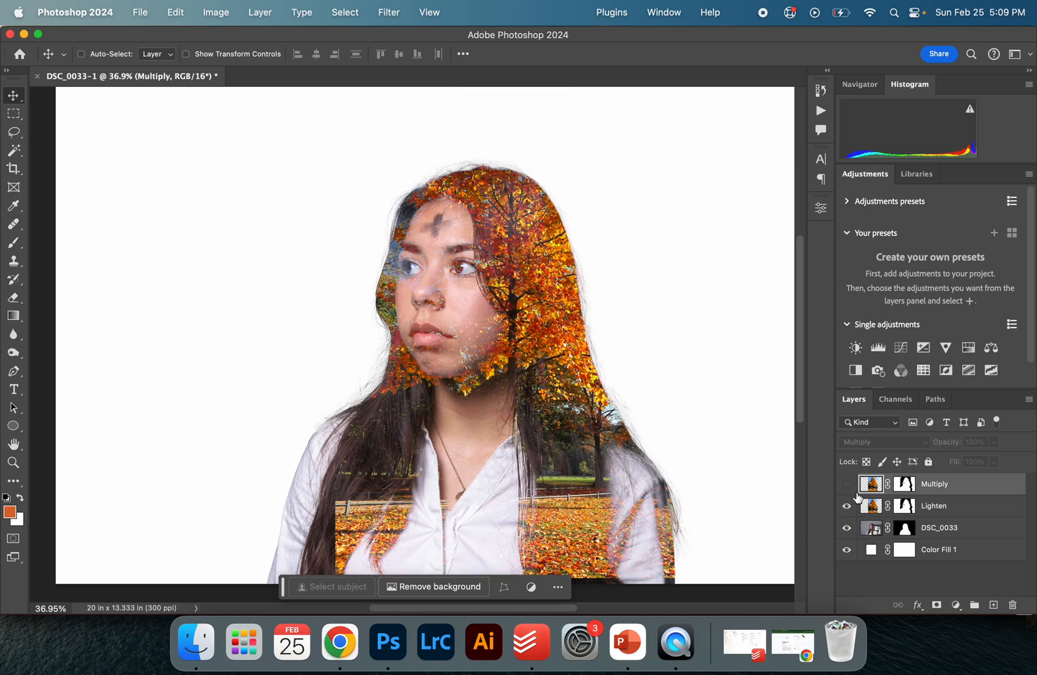
click(878, 513)
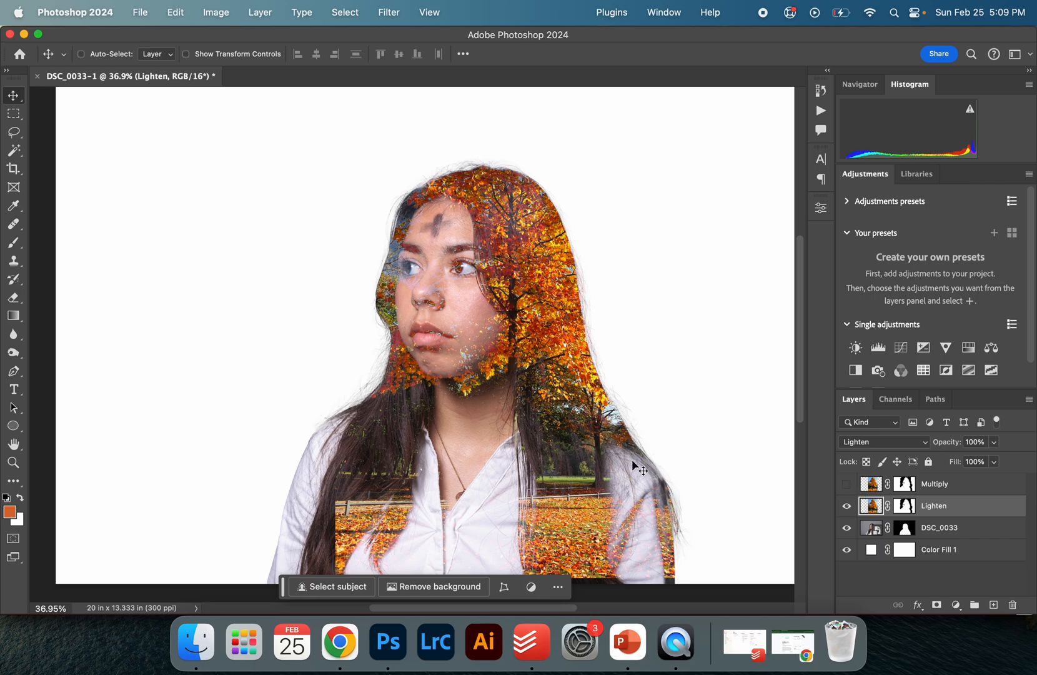
click(865, 488)
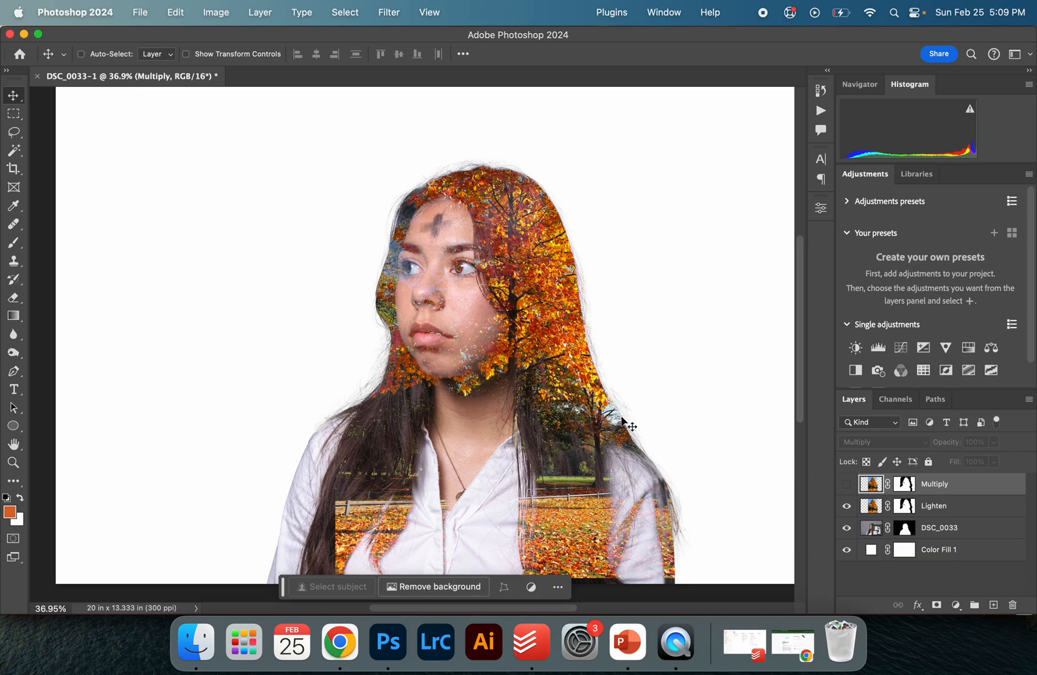
Switch the Multiply layer off and on repeatedly to compare the two tree blends
click(846, 484)
click(845, 484)
click(846, 484)
click(845, 484)
click(846, 485)
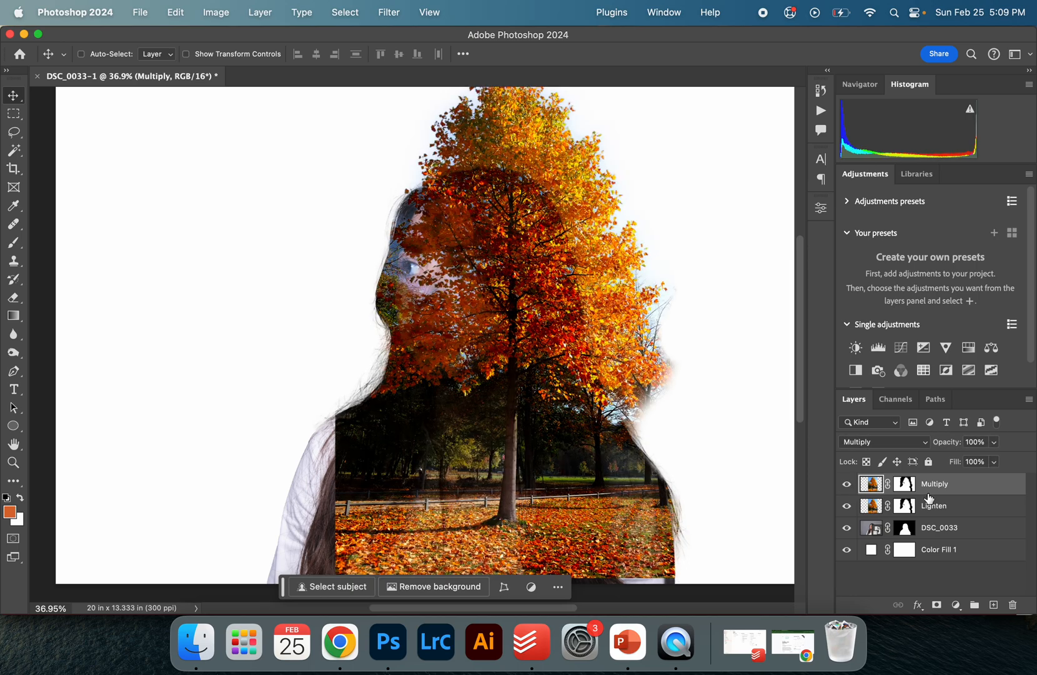
Select the Multiply layer's mask and load the portrait's mask as a selection
click(908, 490)
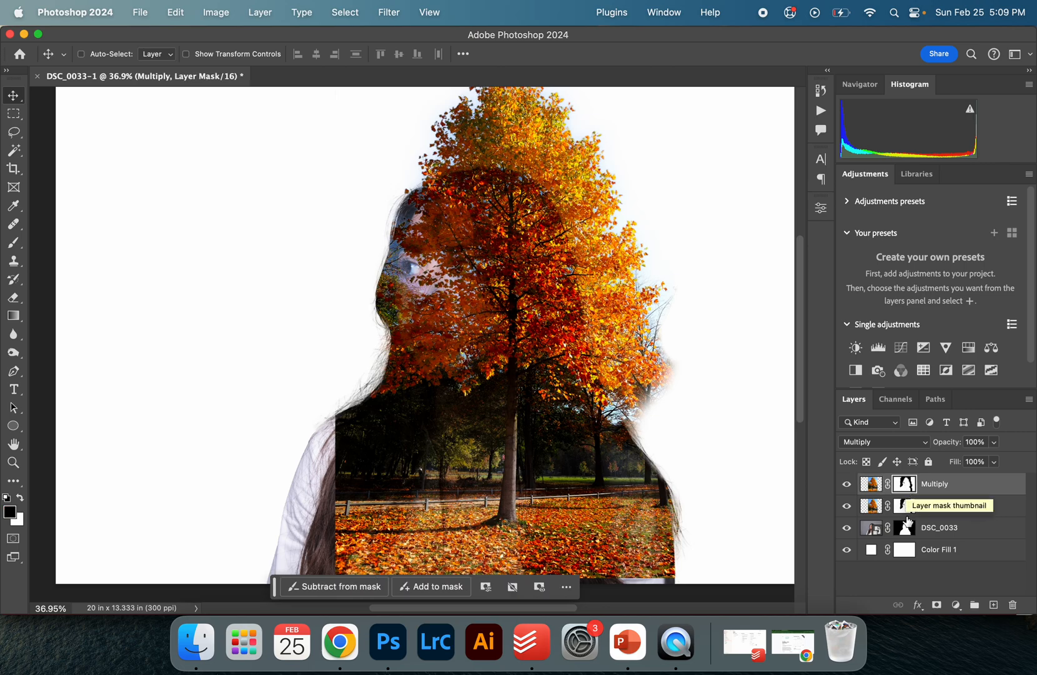
drag(908, 516, 909, 537)
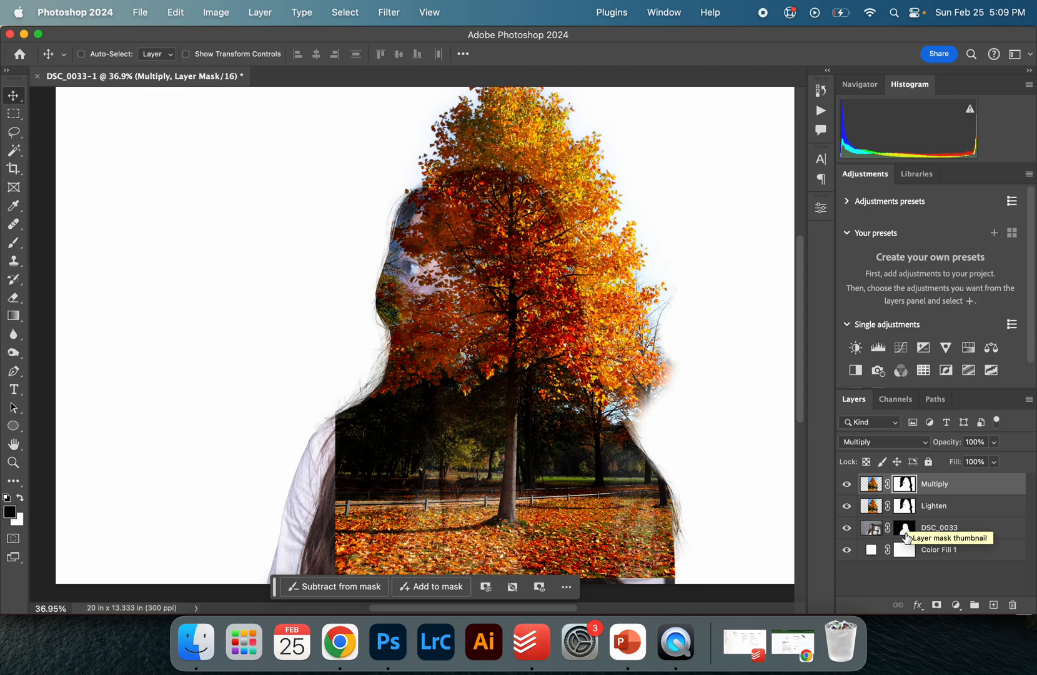
super+click(903, 528)
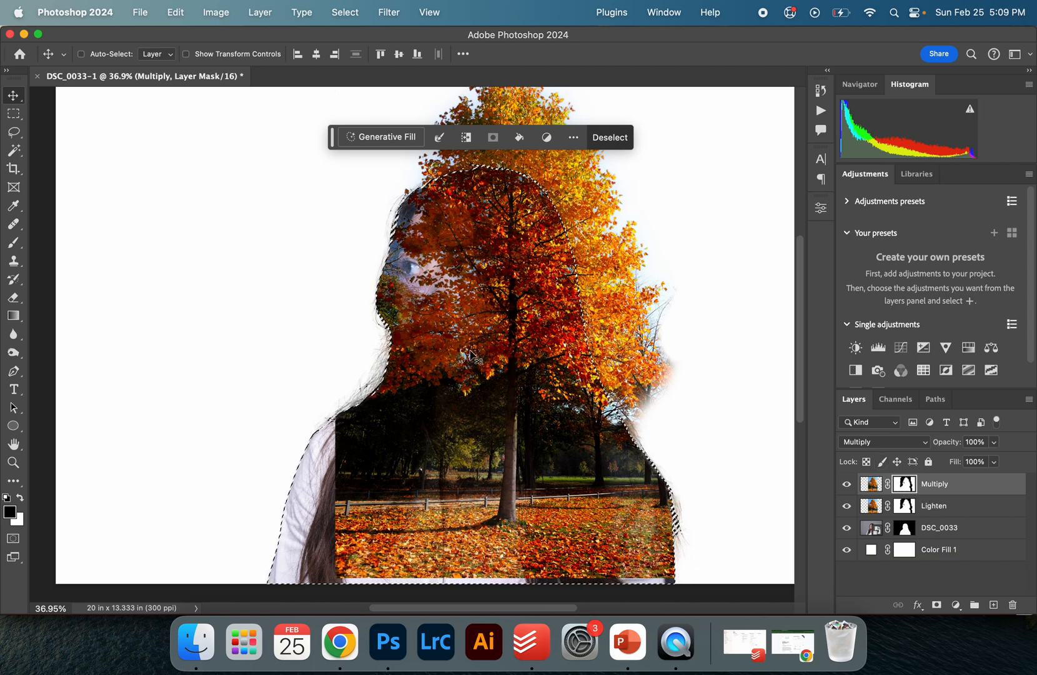
Paint black on the Multiply mask inside the selection to reveal the face and lower body
key(b)
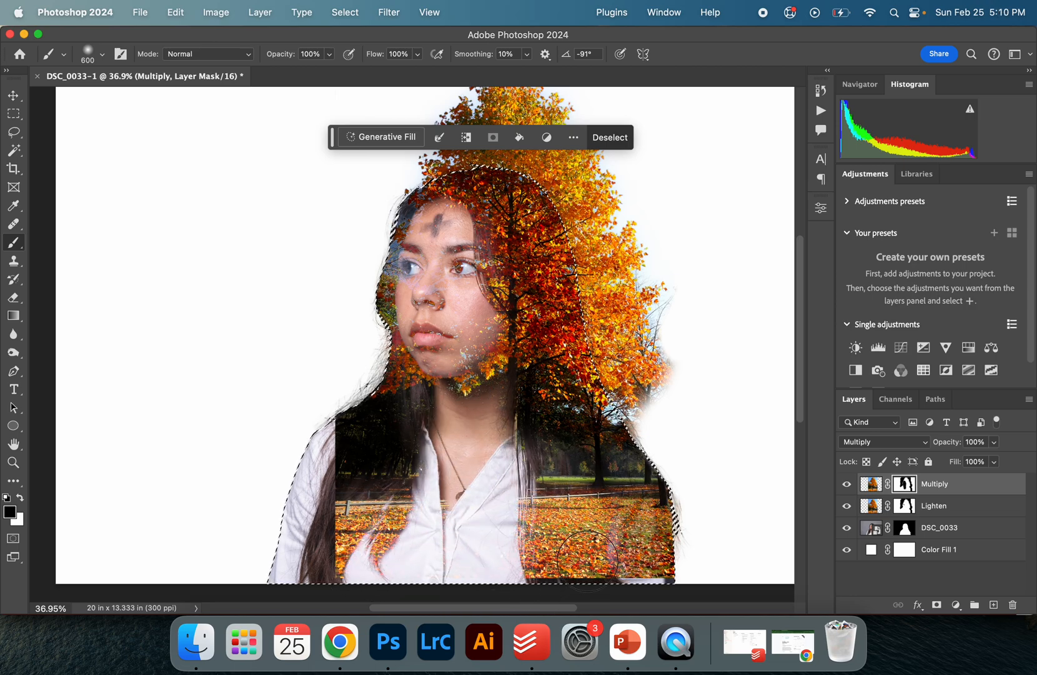
mouse_move(612, 501)
mouse_down()
mouse_move(554, 450)
mouse_move(531, 451)
mouse_move(537, 475)
mouse_move(413, 456)
mouse_move(357, 477)
mouse_move(429, 439)
mouse_move(367, 472)
mouse_move(423, 415)
mouse_move(437, 417)
mouse_move(379, 503)
mouse_move(389, 580)
mouse_move(477, 491)
mouse_move(495, 496)
mouse_move(486, 510)
mouse_move(641, 552)
mouse_move(574, 579)
mouse_move(497, 579)
mouse_move(623, 568)
mouse_up()
key(v)
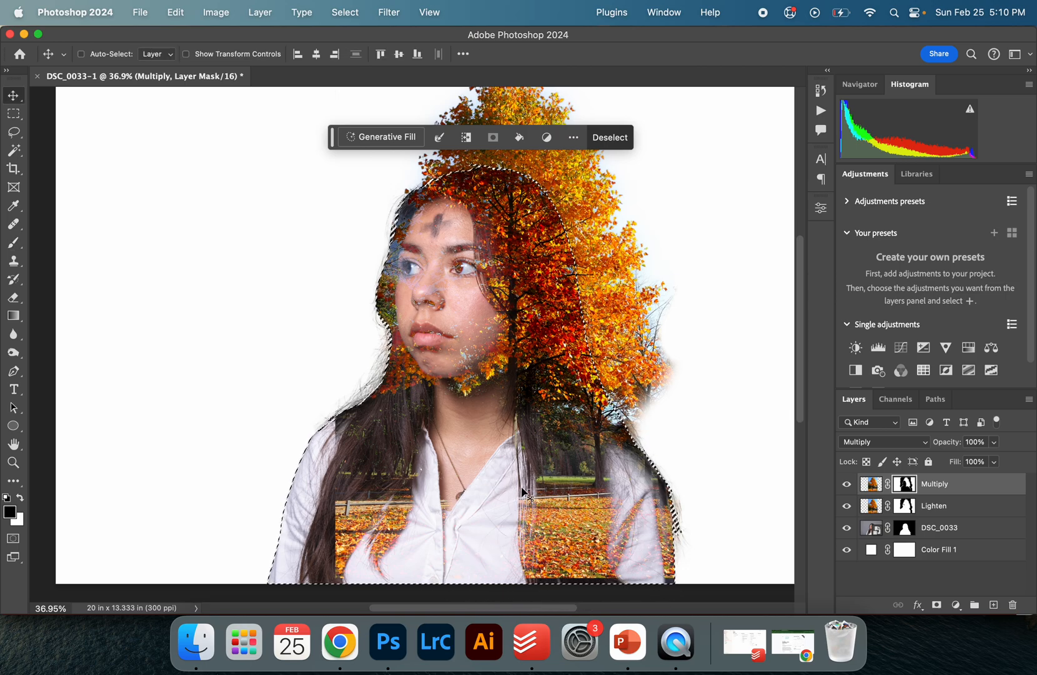
View the Multiply layer mask on its own, return to the composite, and clear the selection
scroll(523, 491, down, 3)
scroll(522, 493, up, 4)
scroll(522, 490, up, 2)
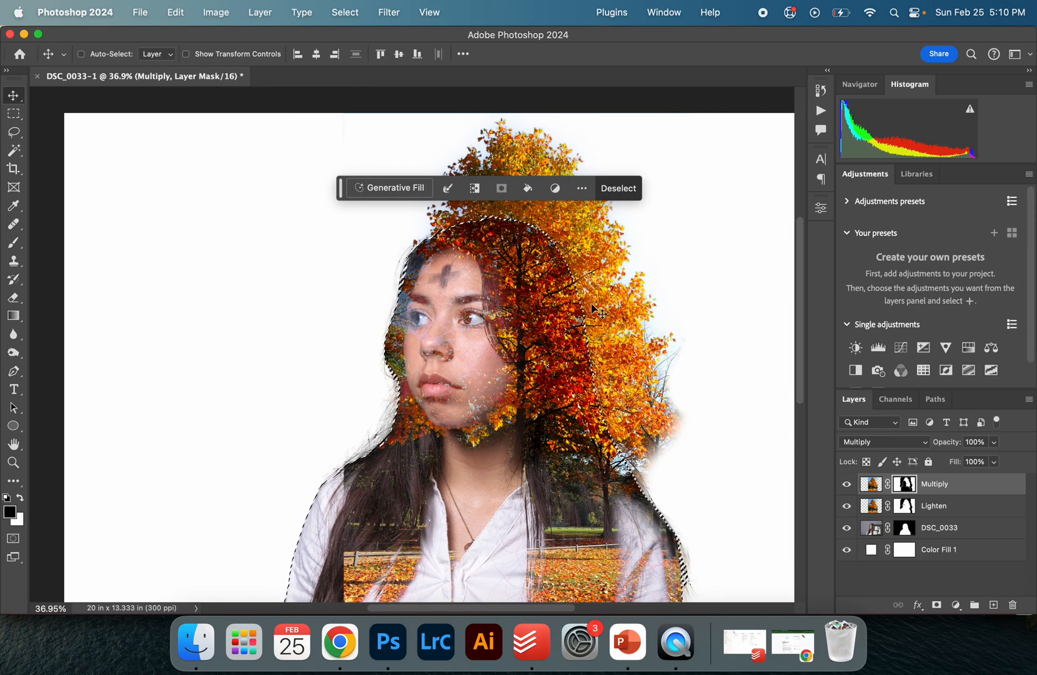
key(b)
key(v)
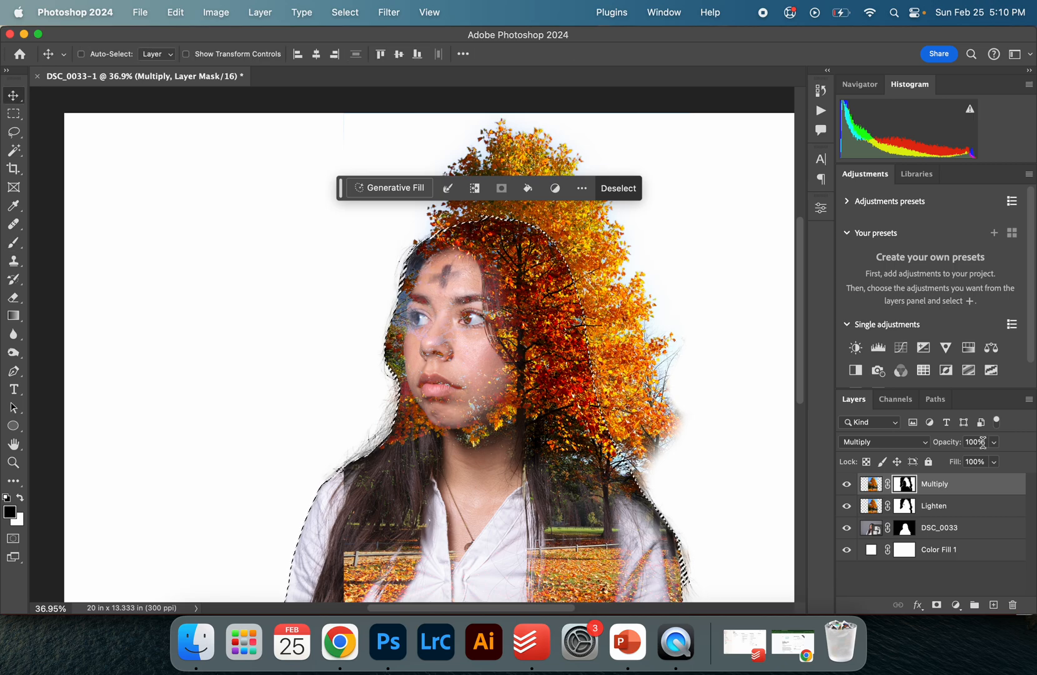
alt+click(903, 491)
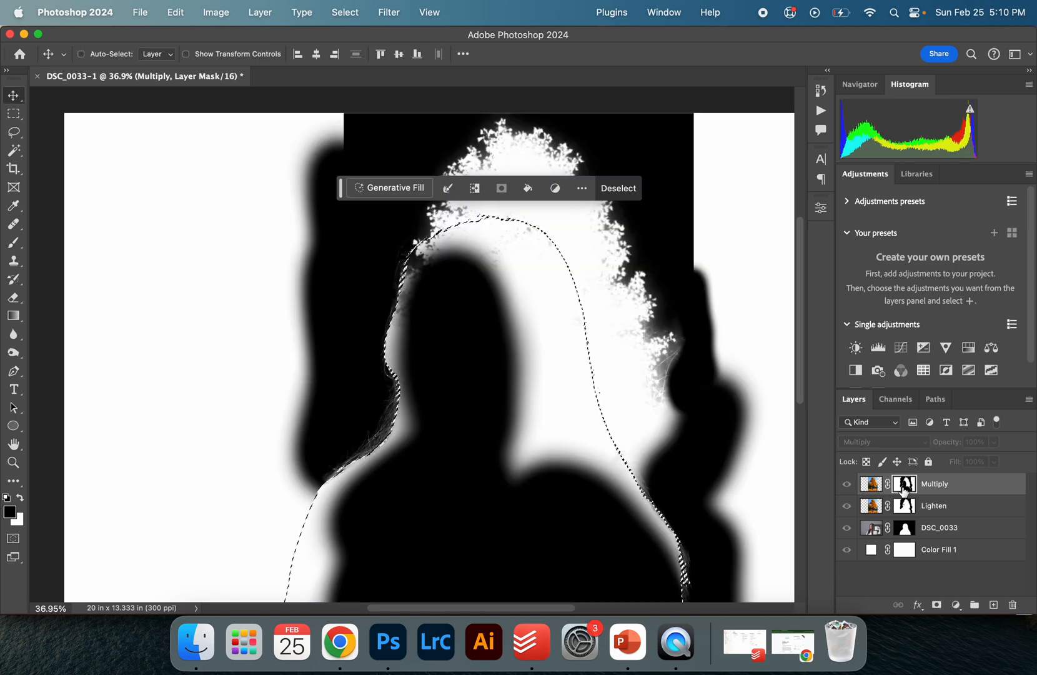
alt+click(903, 491)
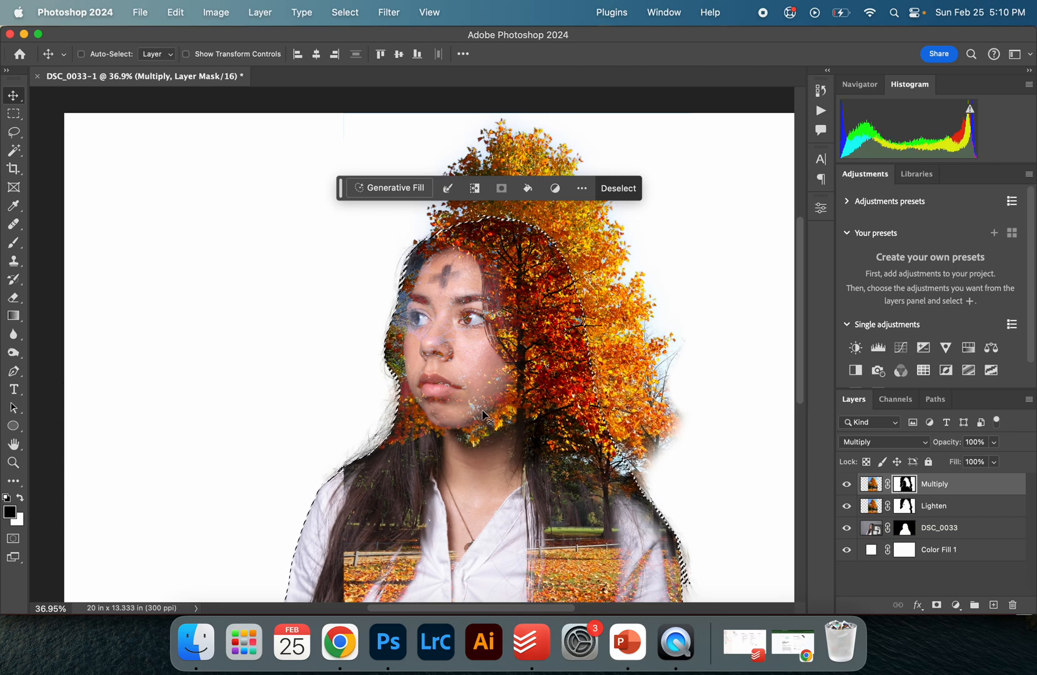
scroll(486, 417, up, 2)
key(super+d)
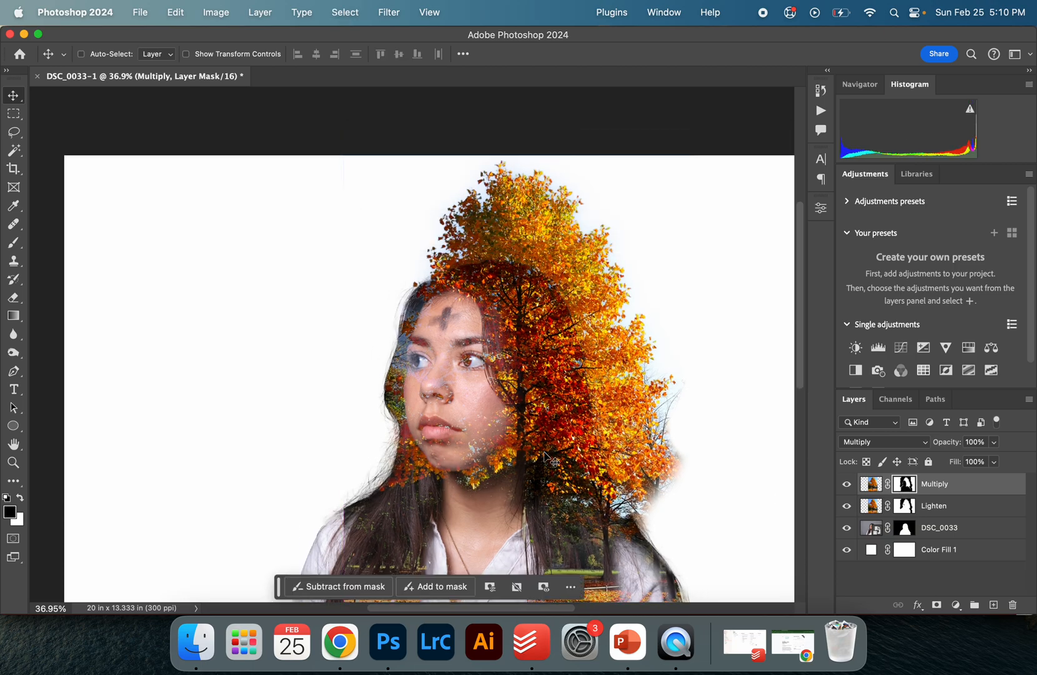
Zoom in on the hair at the left shoulder and paint the Multiply mask with a 150 px brush
key(f)
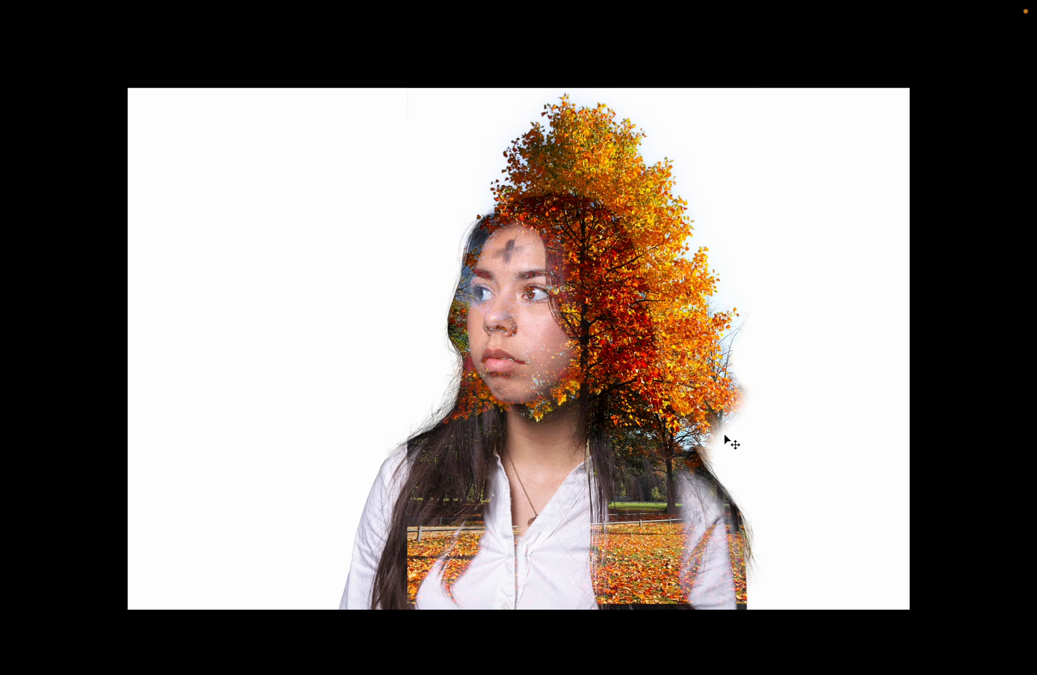
key(f)
key(z)
click(310, 477)
click(309, 477)
click(309, 478)
drag(353, 445, 604, 397)
click(605, 367)
key(b)
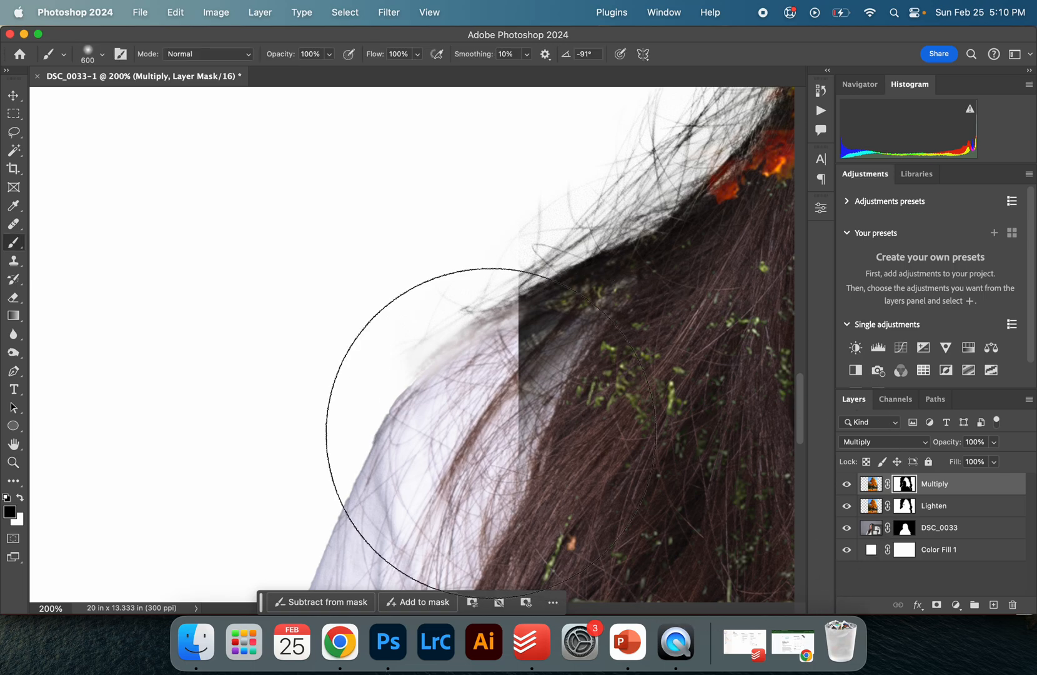
key(bracketleft)
key(bracketleft)
key(bracketleft)
key(bracketleft)
key(bracketleft)
key(bracketleft)
mouse_move(498, 463)
mouse_down()
mouse_move(509, 240)
mouse_move(500, 397)
mouse_up()
Select the Lighten layer's mask and paint over the hair edge with the soft 150 px brush
scroll(500, 397, down, 10)
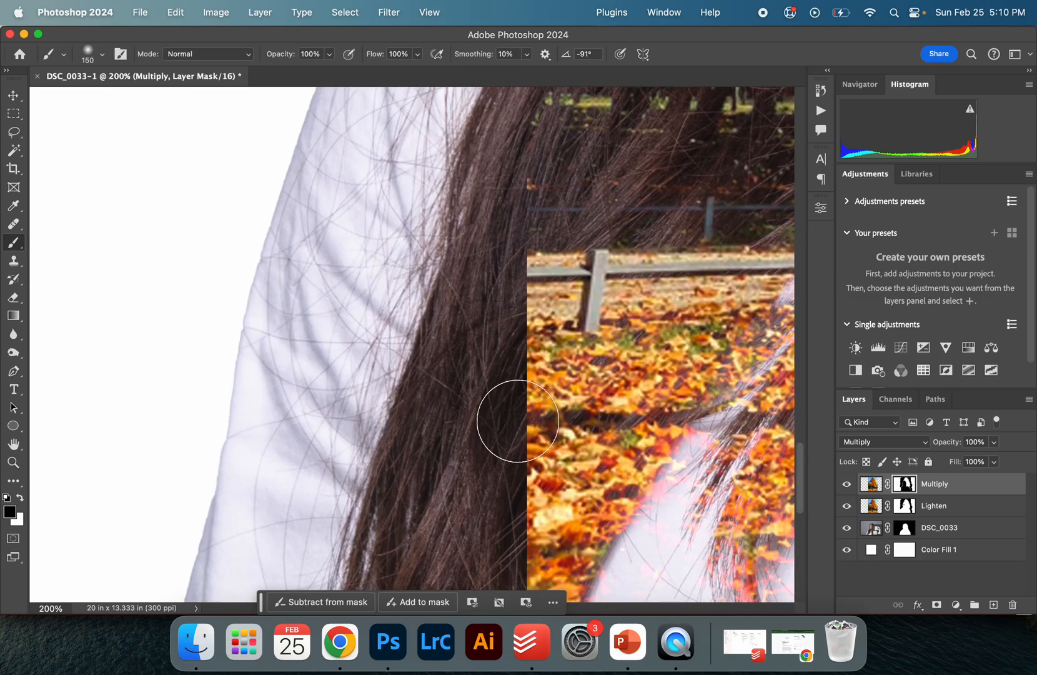
scroll(532, 520, down, 5)
right_click(533, 491)
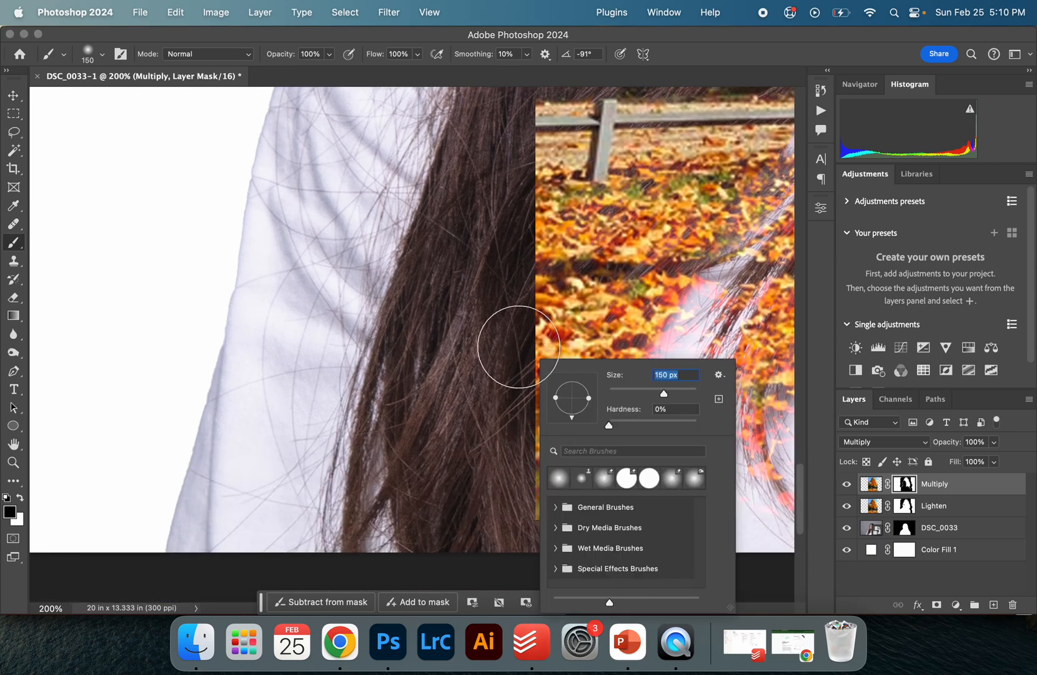
click(521, 304)
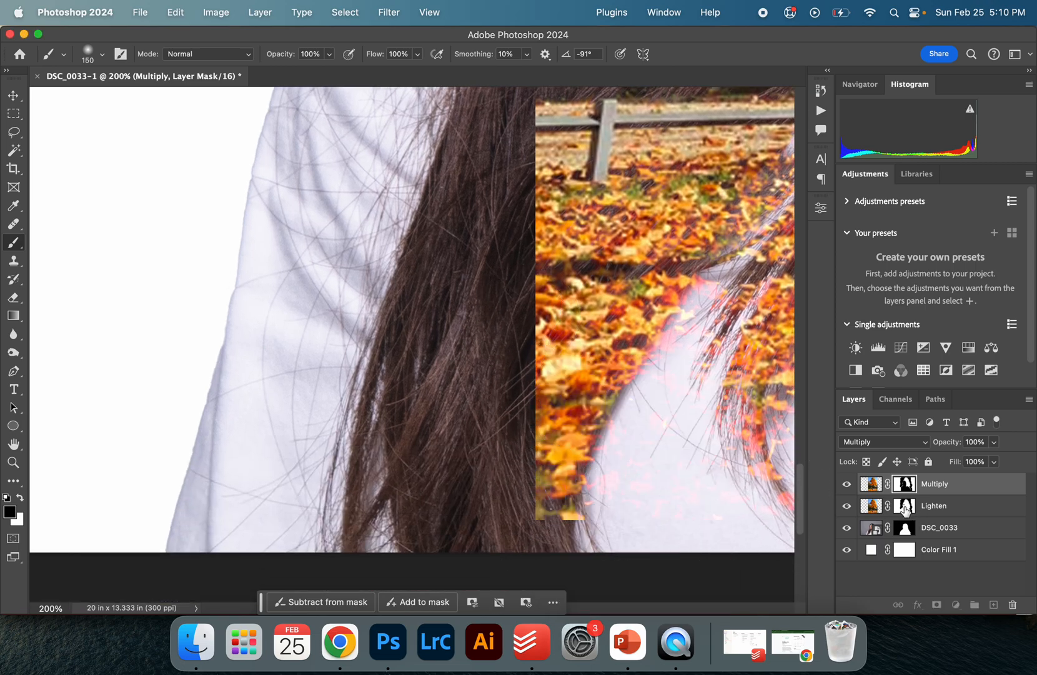
click(903, 507)
mouse_move(565, 512)
mouse_down()
mouse_move(542, 486)
mouse_move(518, 410)
mouse_up()
Paint a stroke along the bottom of the Lighten mask at 73% brush opacity
scroll(491, 411, down, 2)
scroll(493, 410, up, 4)
scroll(498, 424, down, 5)
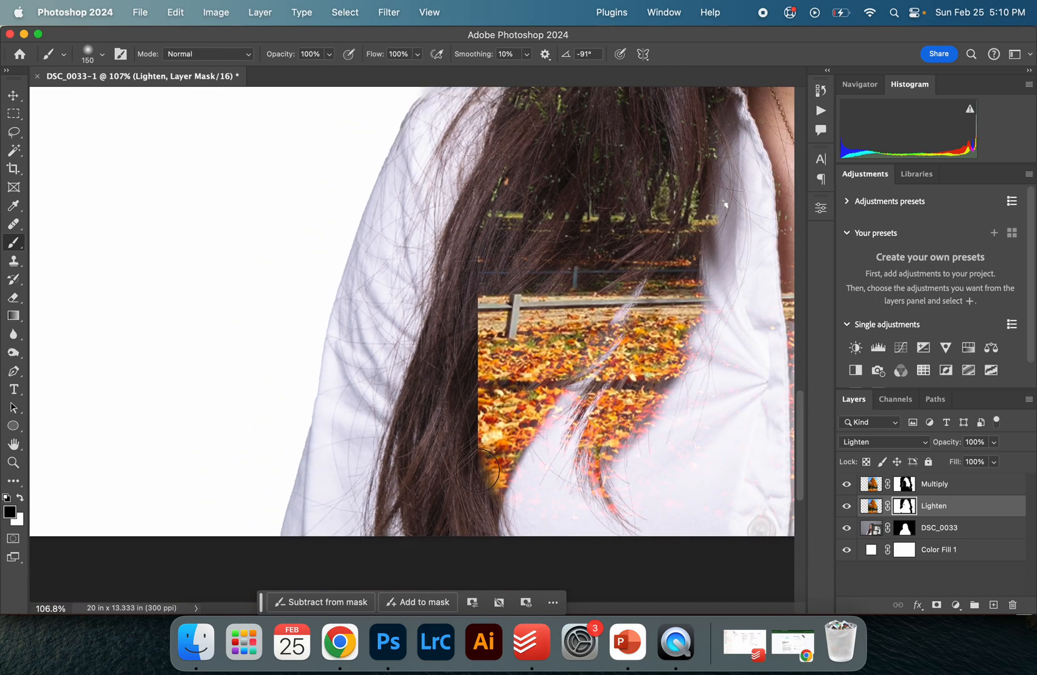
scroll(459, 247, down, 5)
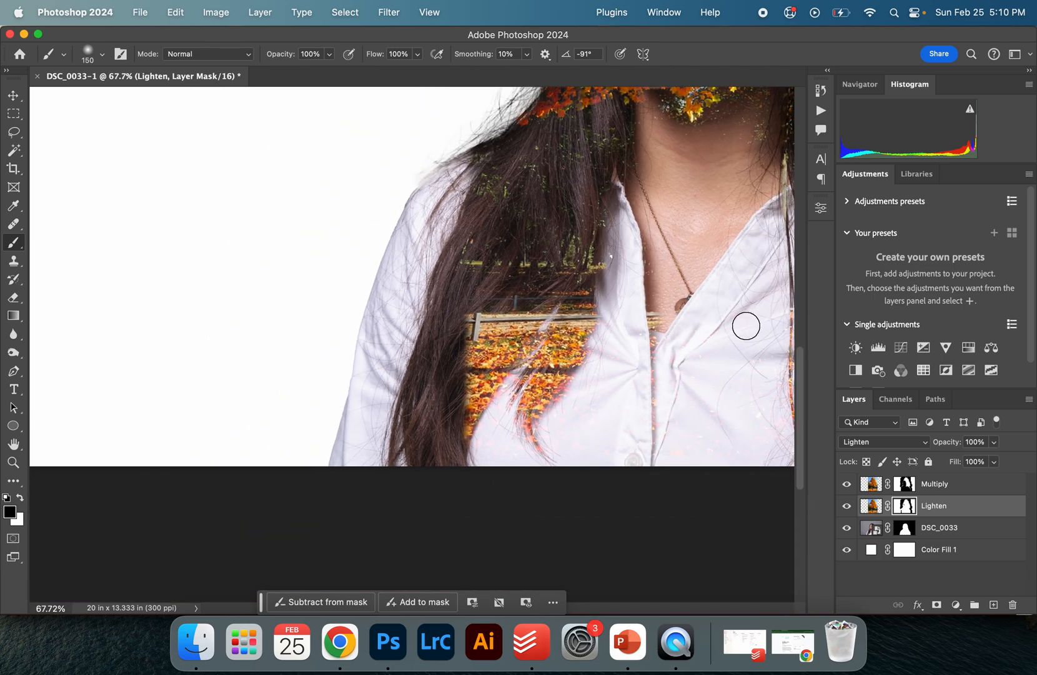
scroll(746, 326, right, 2)
scroll(746, 326, right, 5)
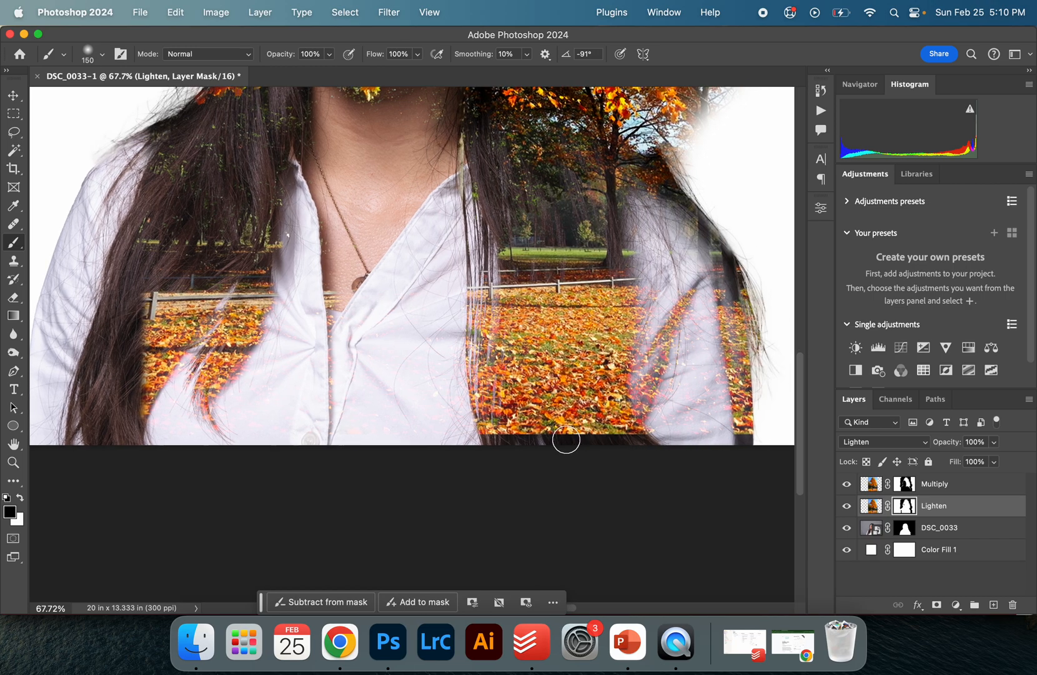
drag(293, 58, 273, 57)
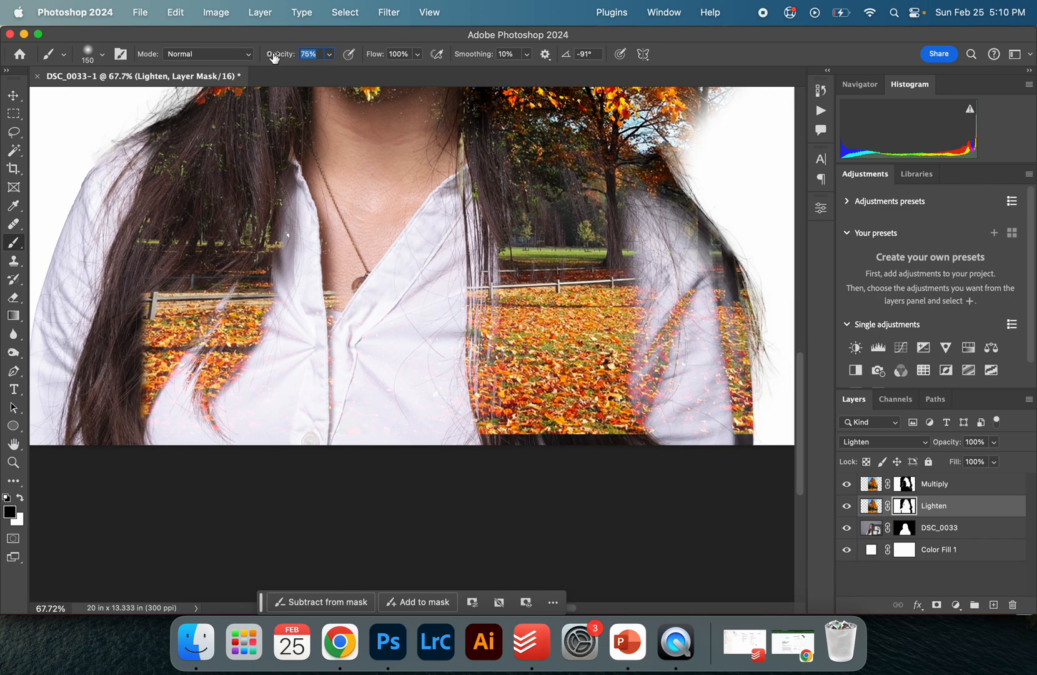
drag(473, 442, 653, 436)
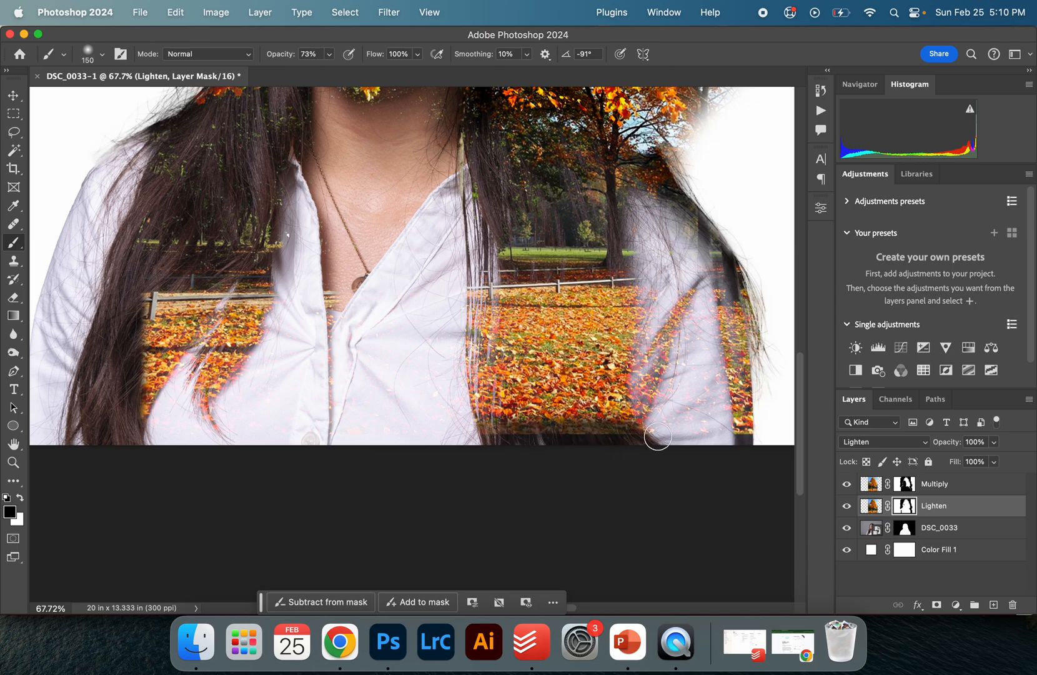
key(super+z)
Paint along the bottom edge of the Lighten mask at 100% brush opacity
key(0)
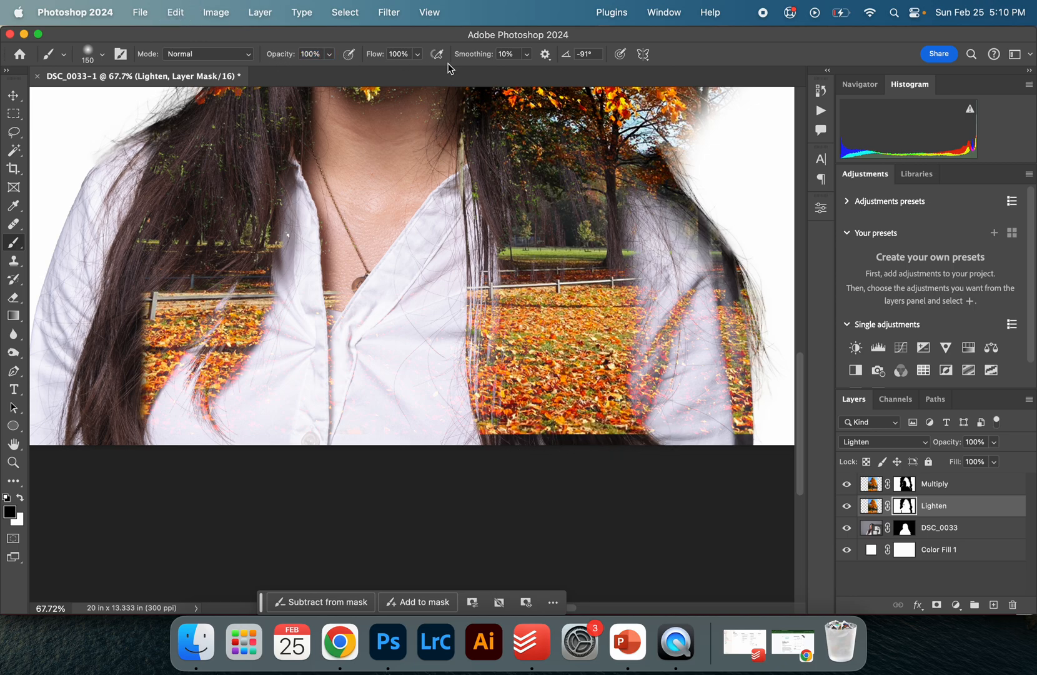
drag(484, 439, 761, 434)
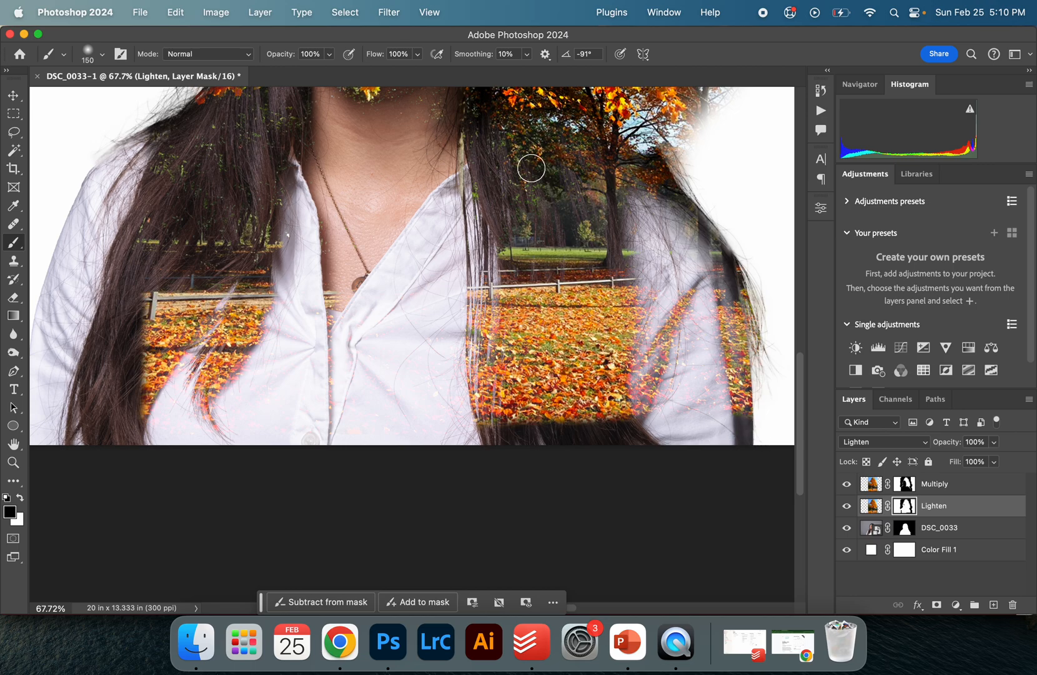
Set the brush to 800 px size and 41% opacity
drag(288, 59, 257, 59)
key(bracketright)
key(bracketright)
key(bracketright)
key(bracketright)
key(bracketright)
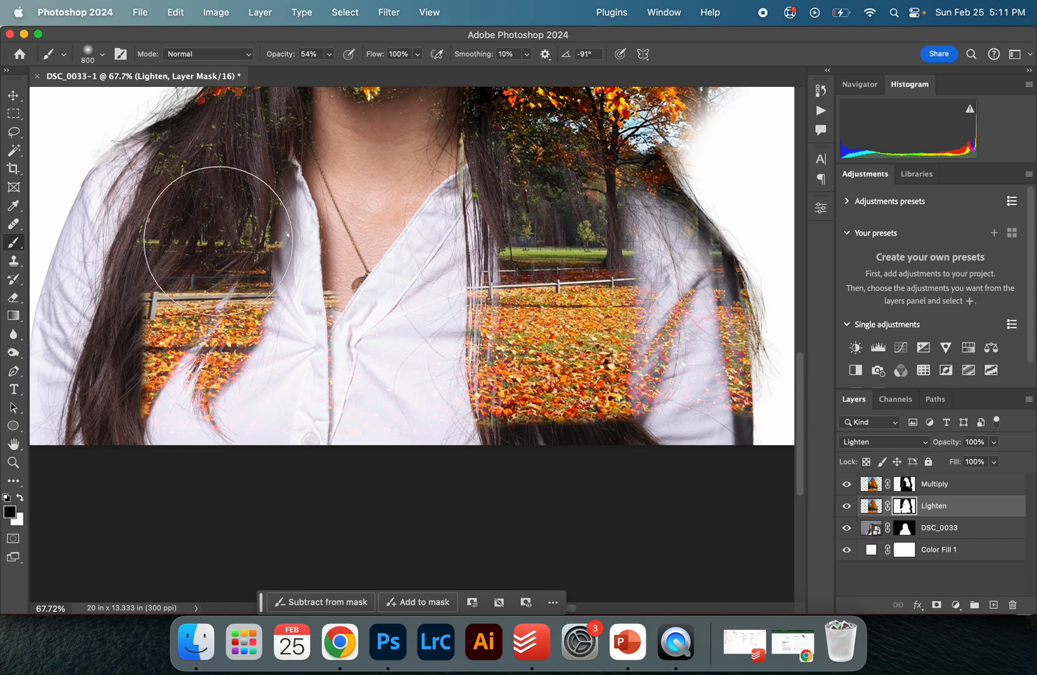
drag(286, 59, 277, 58)
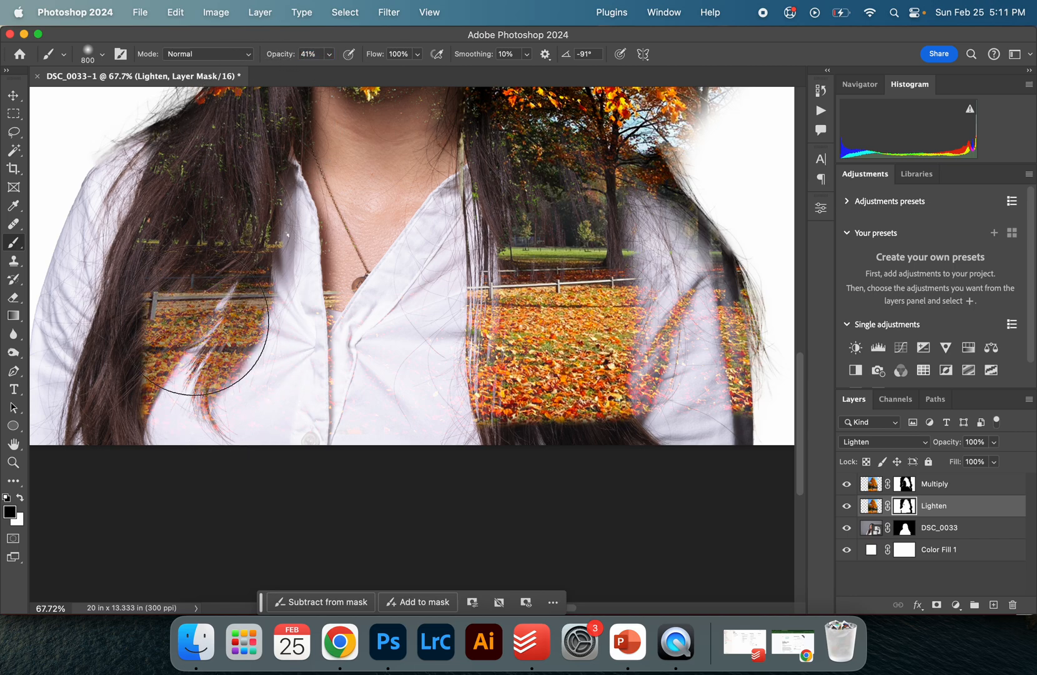
scroll(687, 368, up, 3)
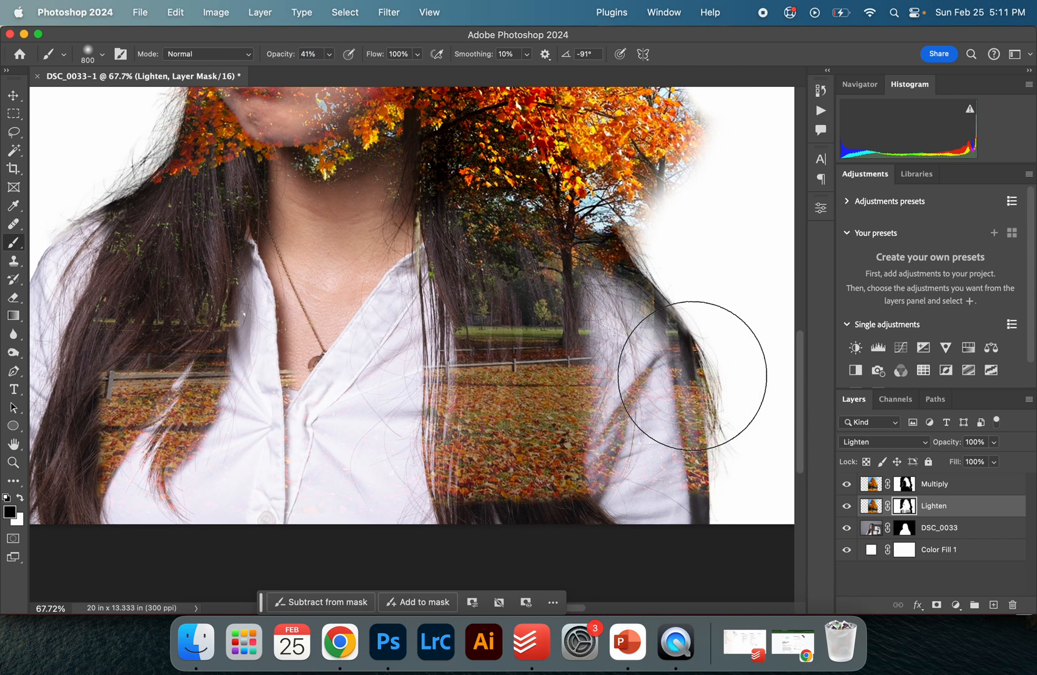
scroll(650, 468, down, 5)
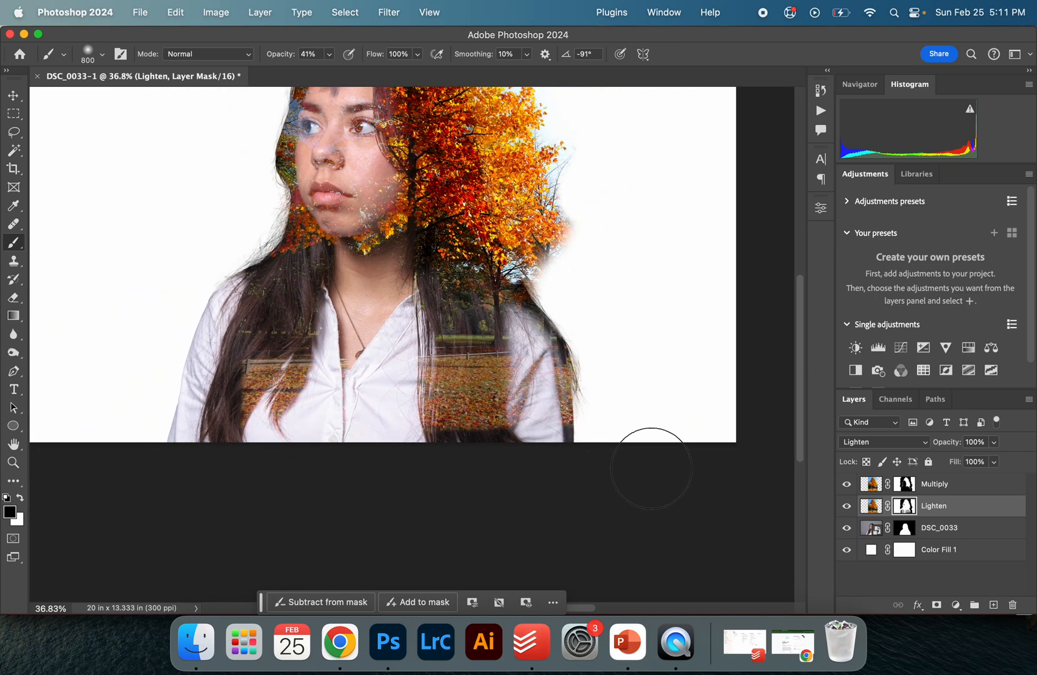
Try stretching the Lighten tree layer taller with Free Transform
key(v)
click(871, 506)
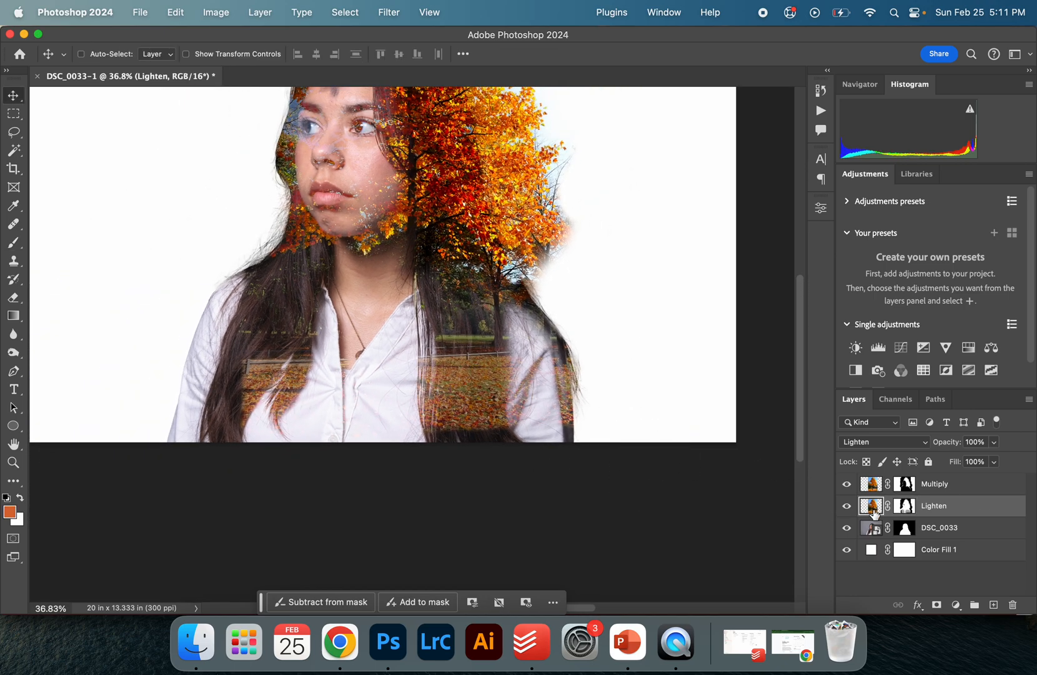
key(super+t)
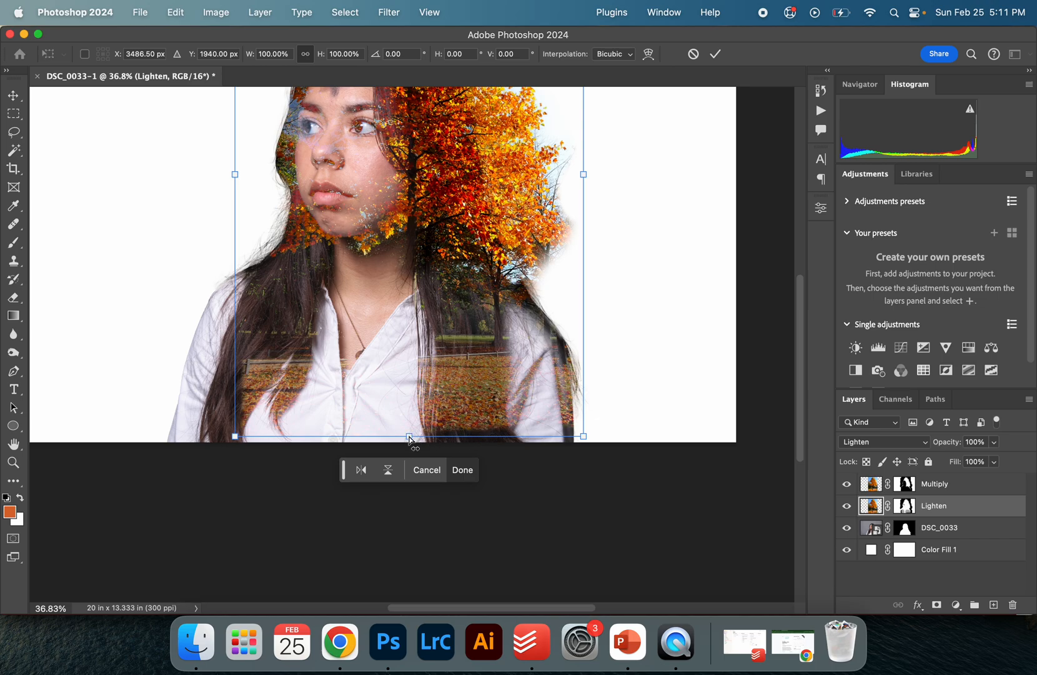
drag(409, 440, 408, 461)
scroll(409, 459, up, 5)
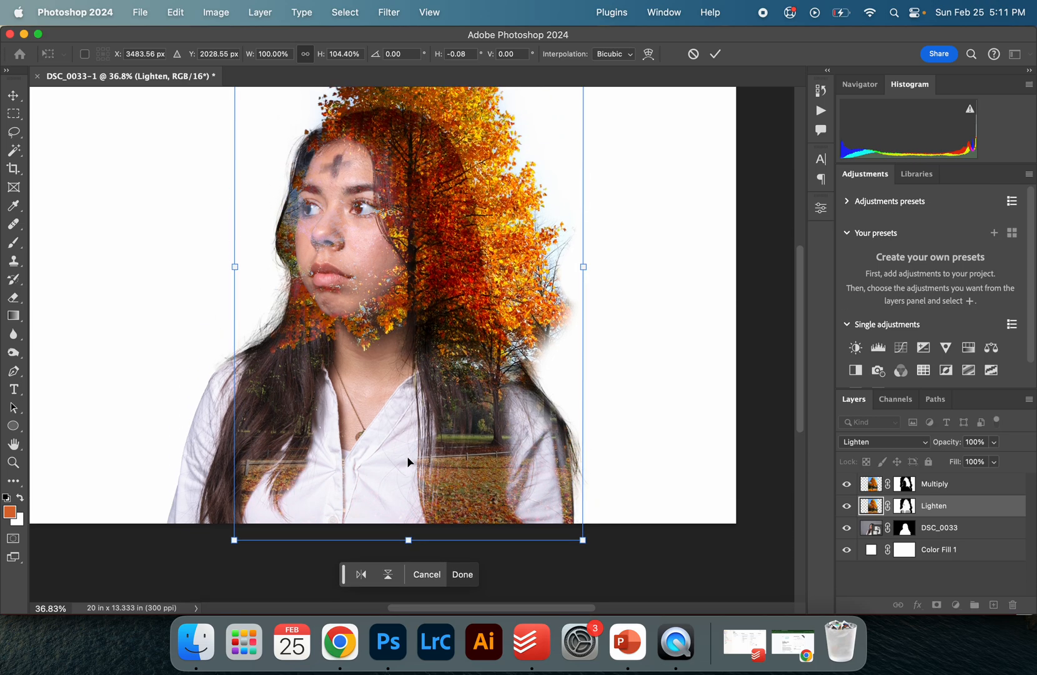
key(super+z)
key(Escape)
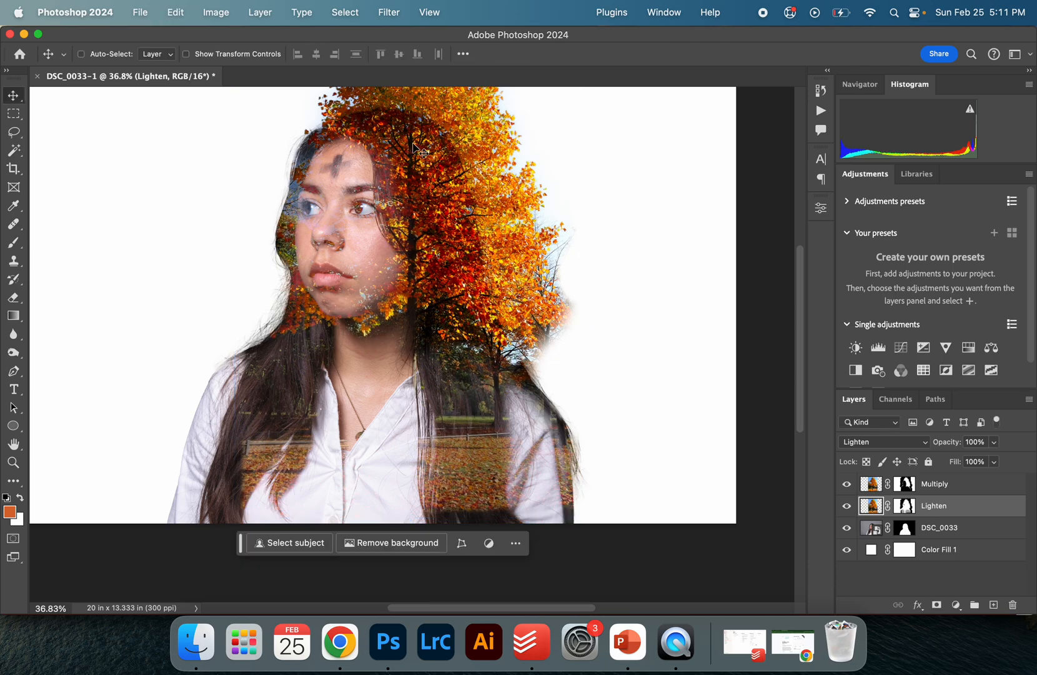
Group the Multiply and Lighten tree layers together
scroll(502, 142, up, 5)
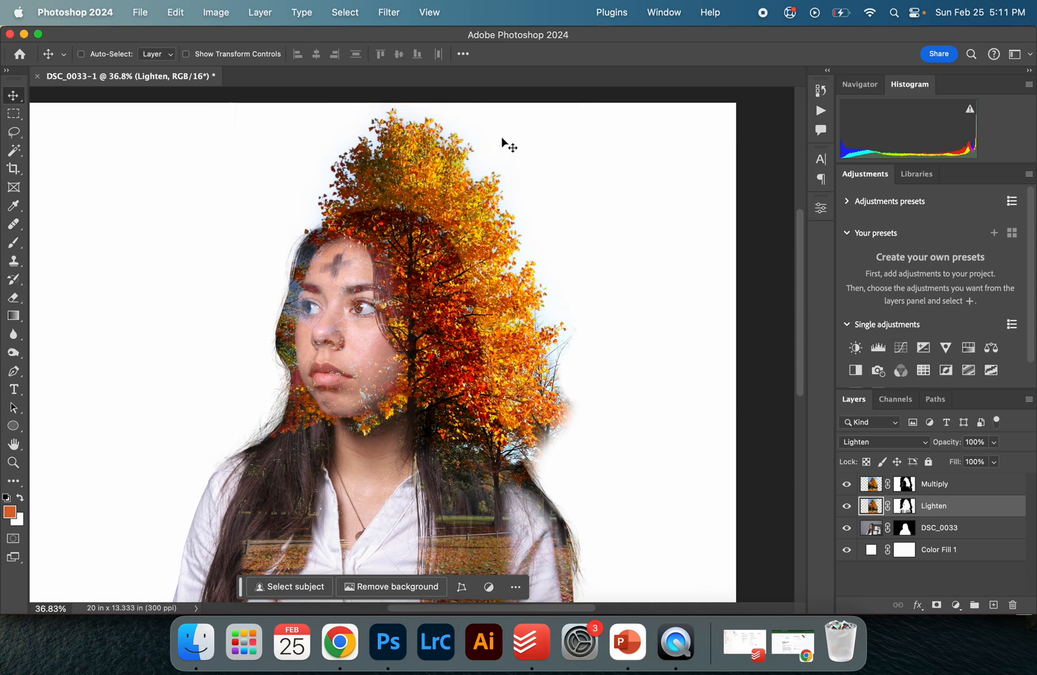
shift+click(978, 485)
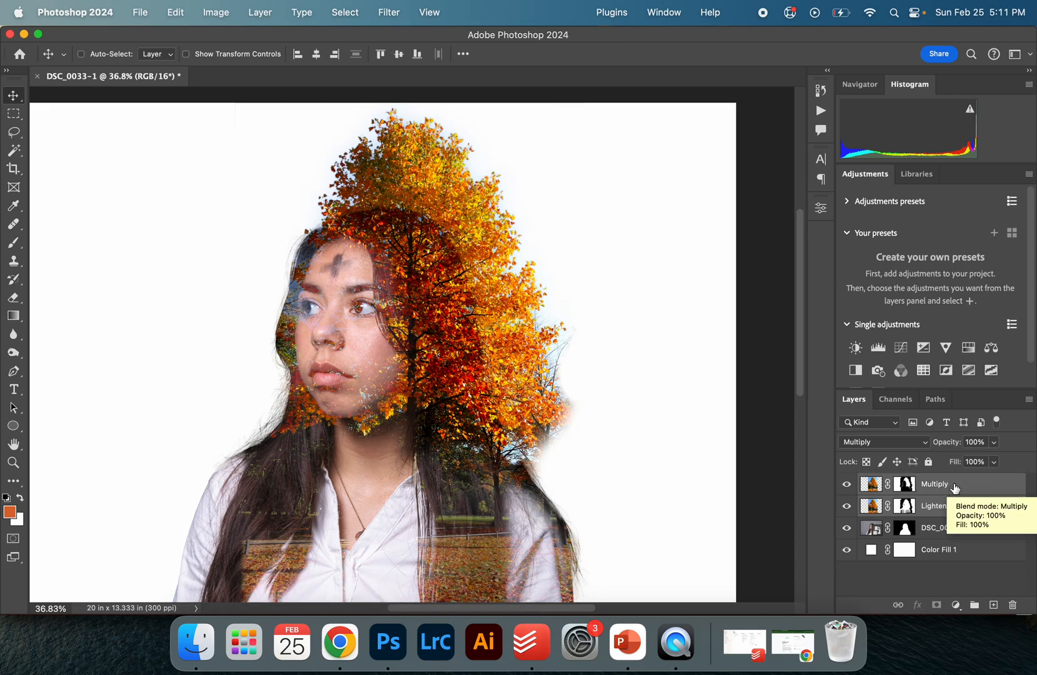
key(super+g)
Stretch the tree group downward with Free Transform to about 104% height
key(super+t)
scroll(366, 441, down, 3)
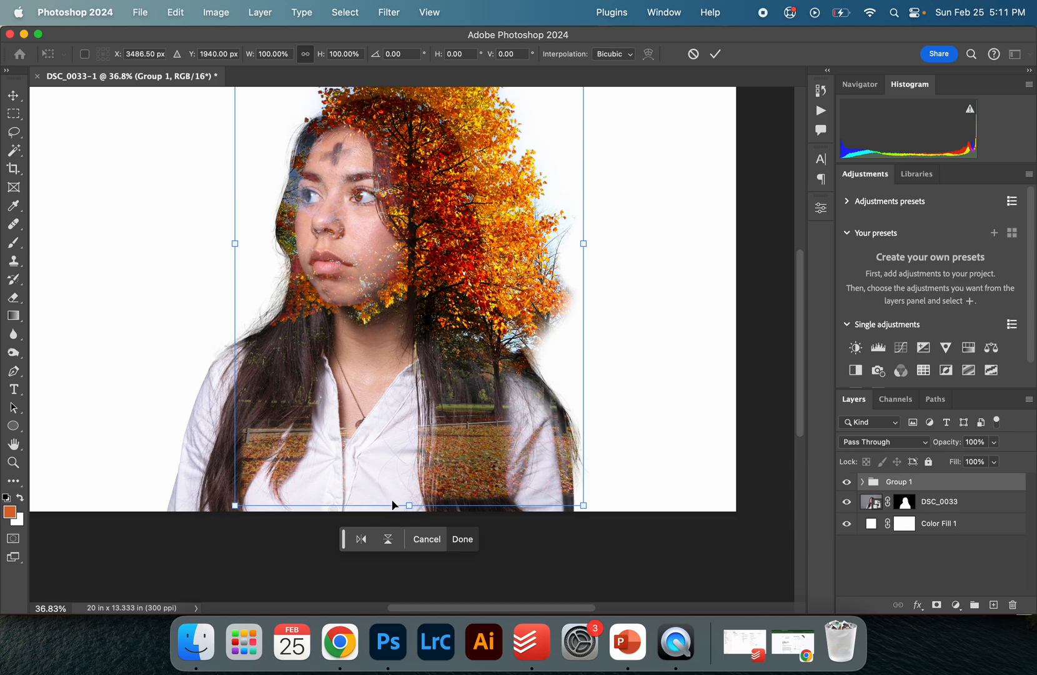
scroll(405, 501, down, 1)
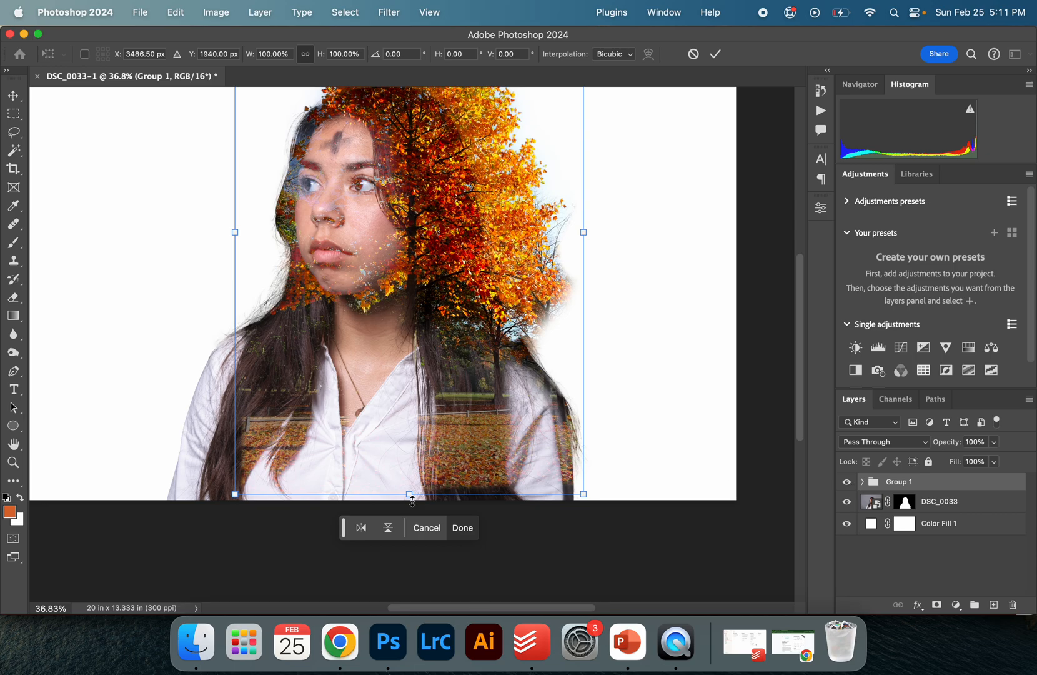
drag(409, 495, 410, 516)
scroll(409, 517, up, 8)
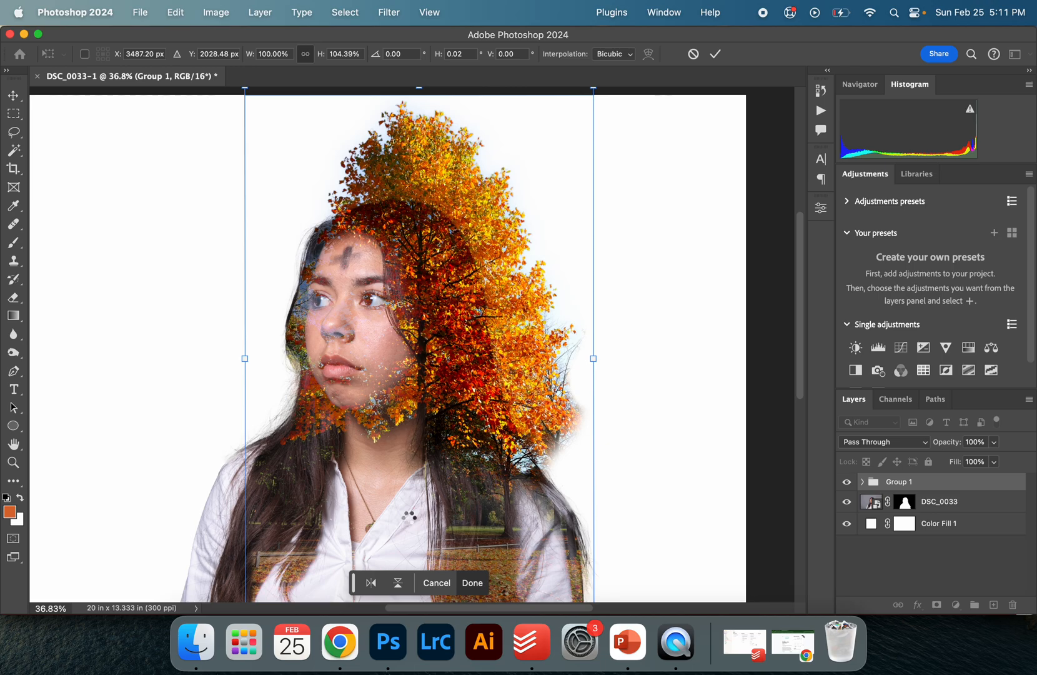
key(Return)
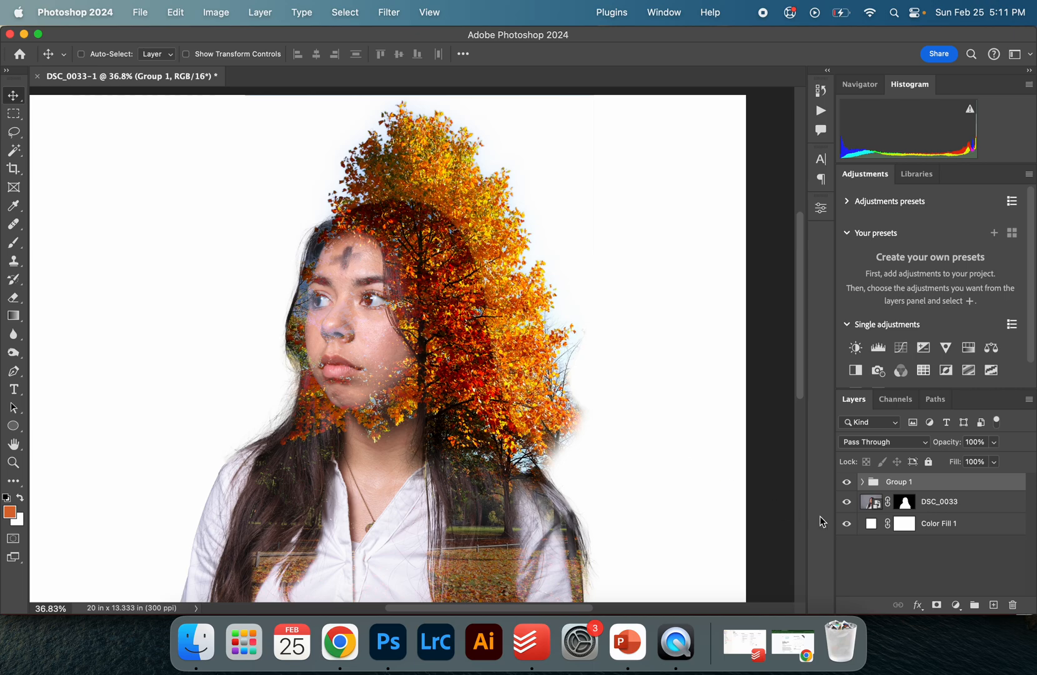
Expand the group and examine the Multiply and Lighten masks along the tree's right edge near the shoulder
click(863, 482)
scroll(590, 460, down, 3)
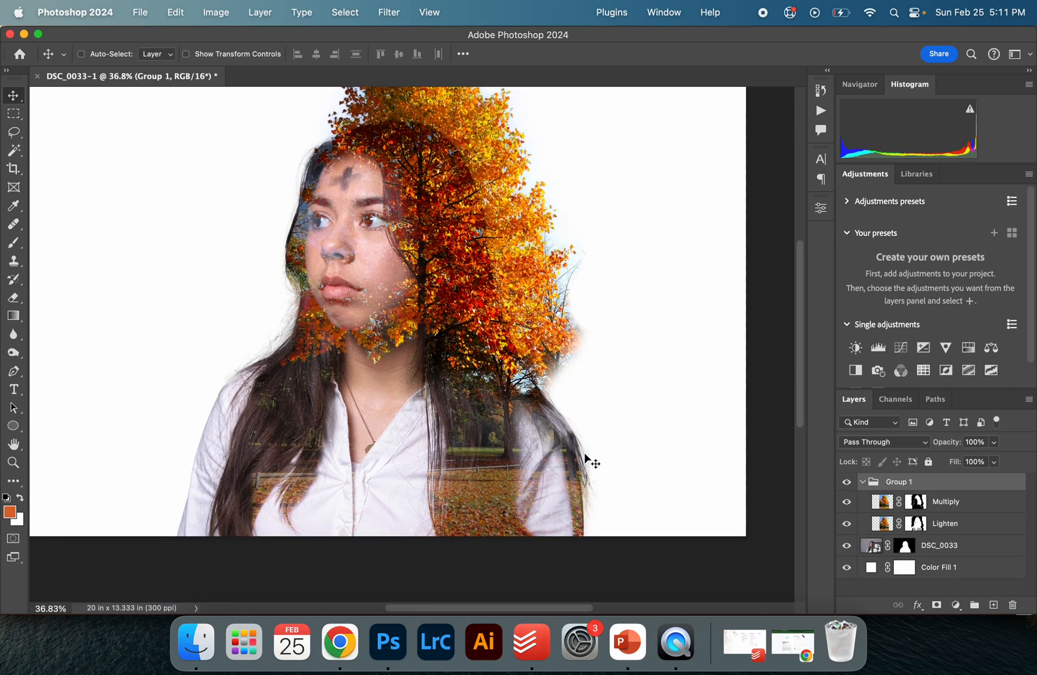
key(z)
click(566, 360)
click(565, 360)
click(566, 360)
drag(561, 345, 487, 258)
key(v)
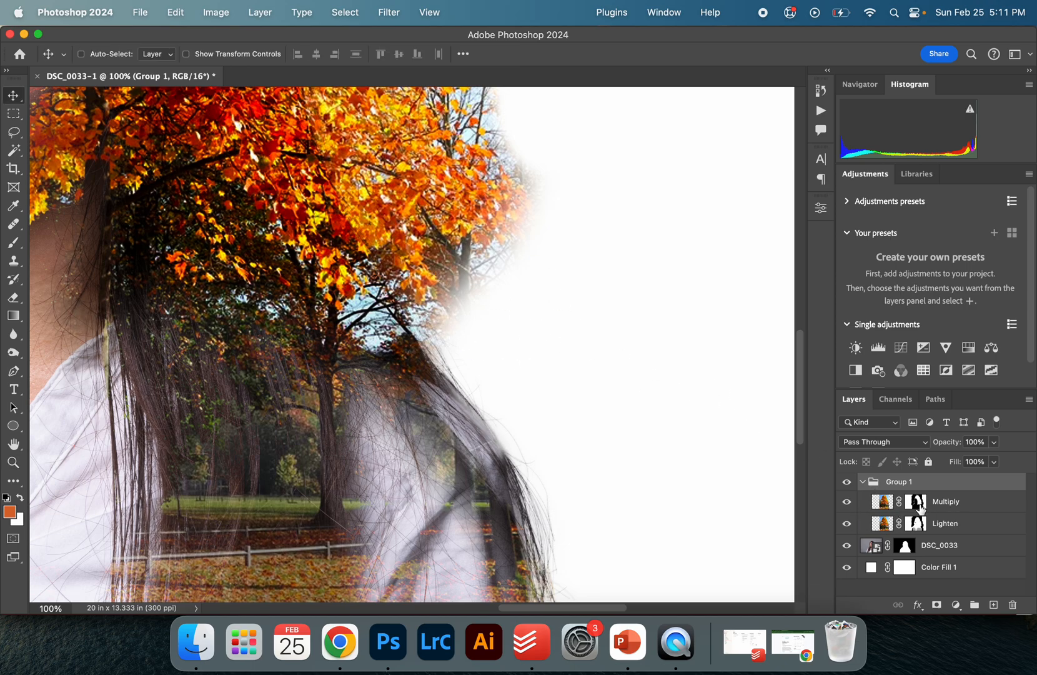
click(846, 501)
click(847, 501)
click(915, 501)
click(920, 525)
click(916, 503)
click(917, 523)
click(915, 503)
Paint on the Multiply layer mask with a 150 px brush at 100% opacity to hide the tree beside the shoulder
key(b)
key(bracketleft)
key(bracketleft)
key(bracketleft)
key(bracketleft)
key(bracketleft)
key(bracketleft)
key(bracketleft)
key(bracketleft)
key(bracketleft)
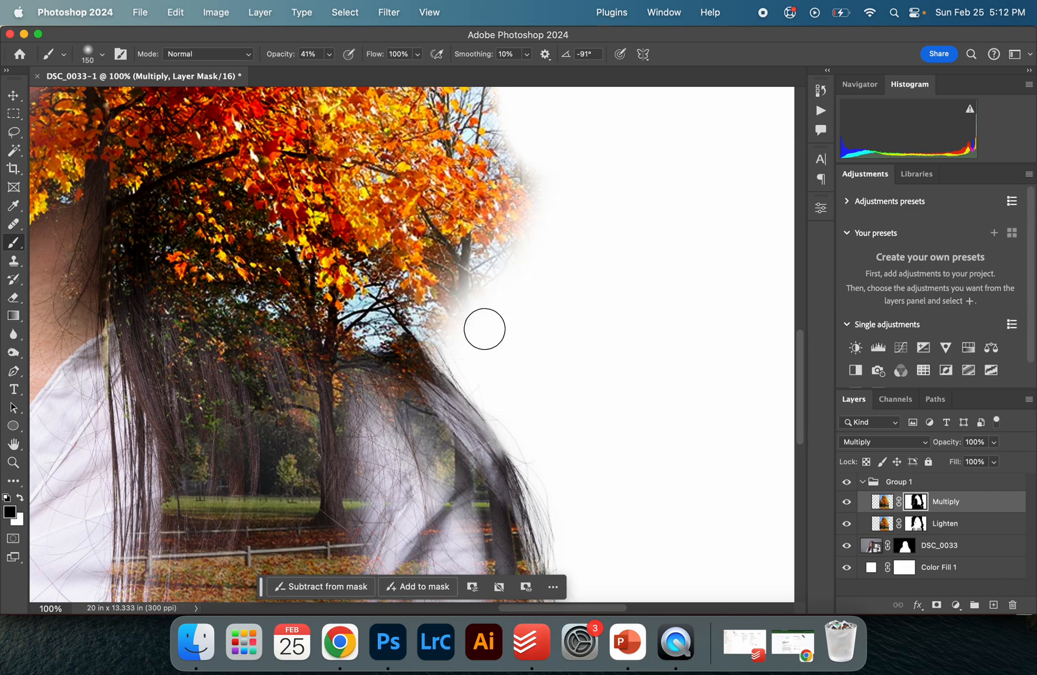
drag(280, 55, 513, 77)
drag(456, 320, 483, 273)
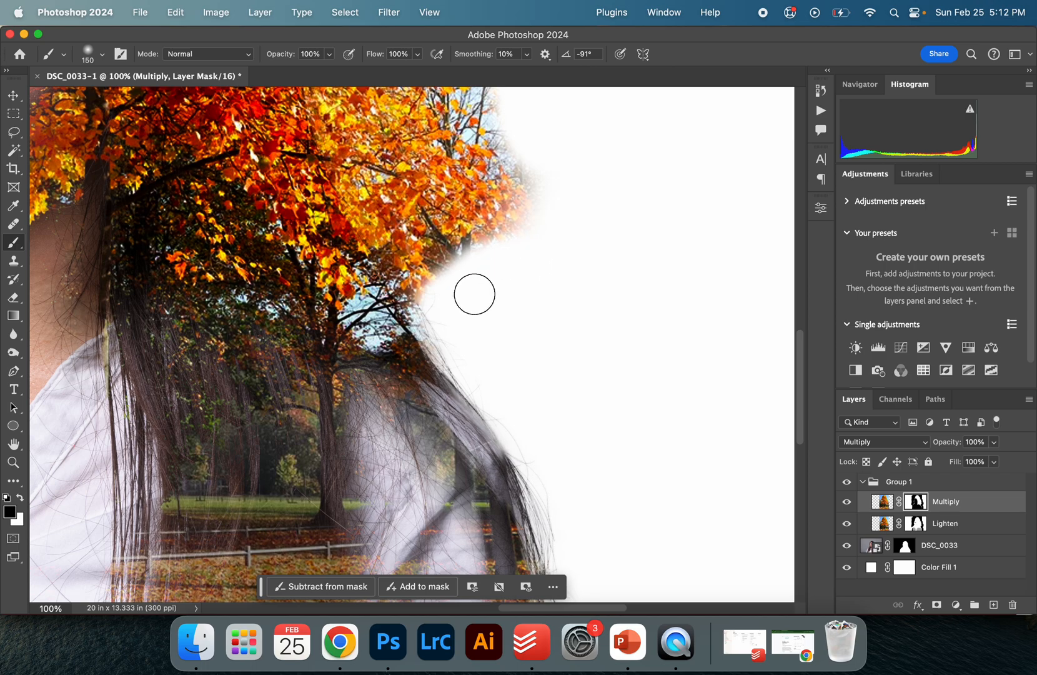
Collapse the group and add a new empty layer named Clone Stamp above it
scroll(569, 273, up, 5)
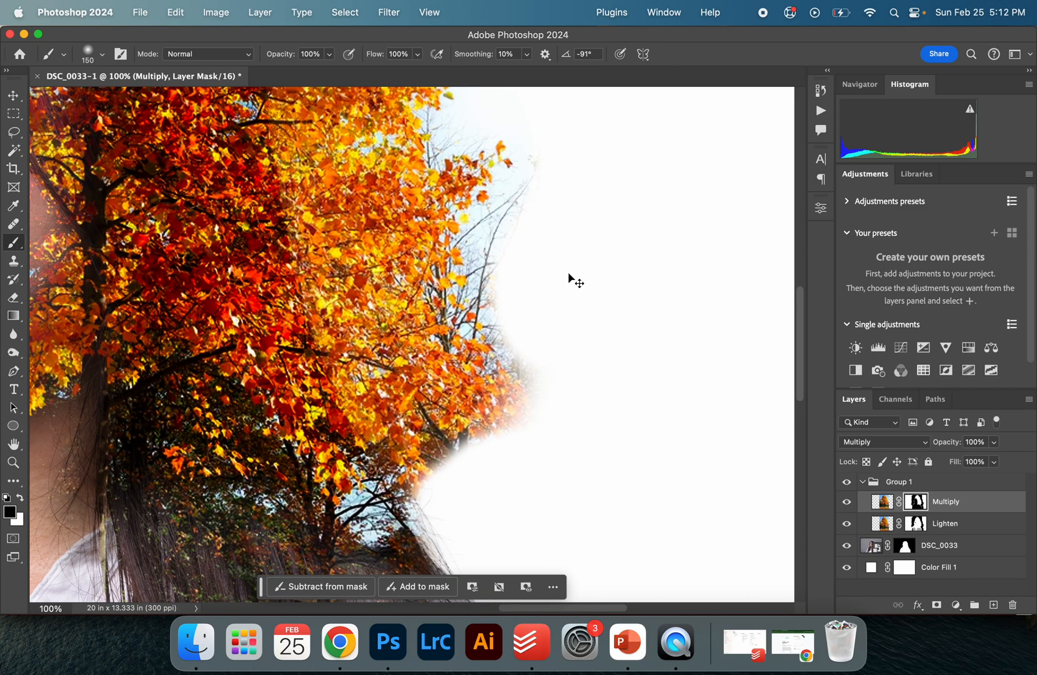
scroll(567, 274, down, 3)
scroll(568, 274, up, 1)
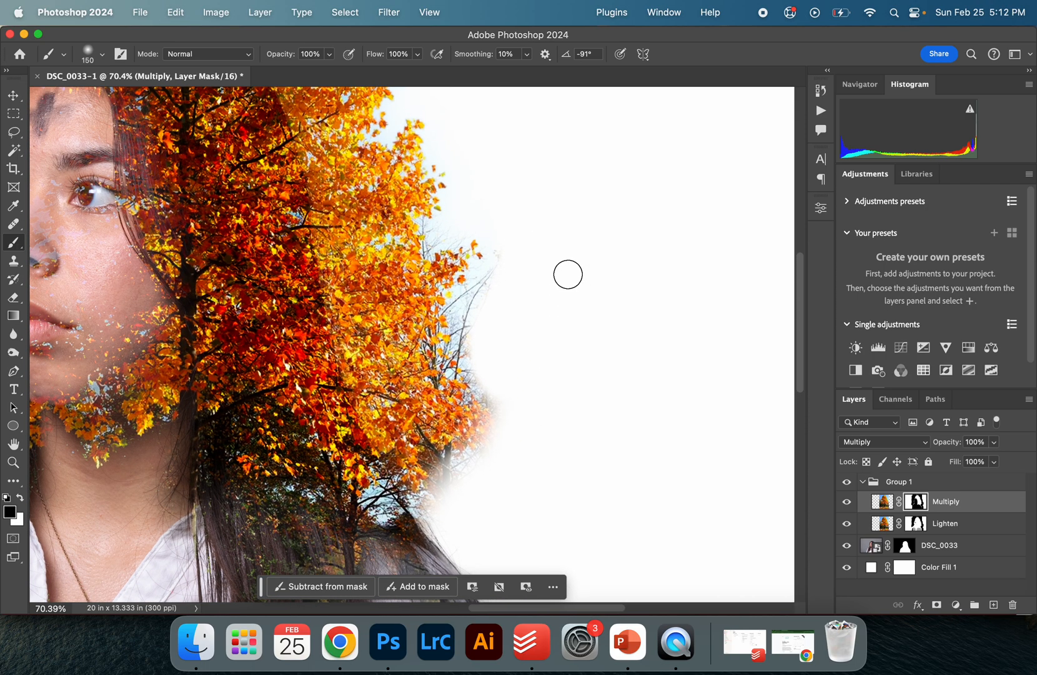
click(863, 481)
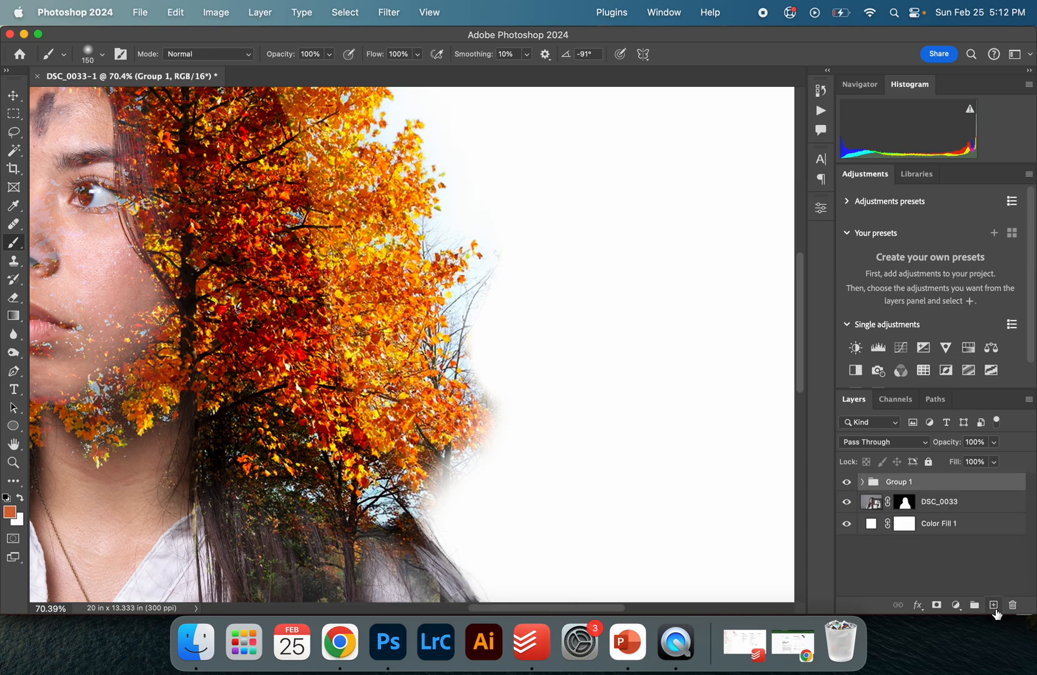
click(994, 604)
double_click(897, 484)
text(Clone Stamp)
key(Return)
Clone a cluster of leaves from the tree's right edge onto the Clone Stamp layer with an enlarged Clone Stamp brush
scroll(468, 430, down, 2)
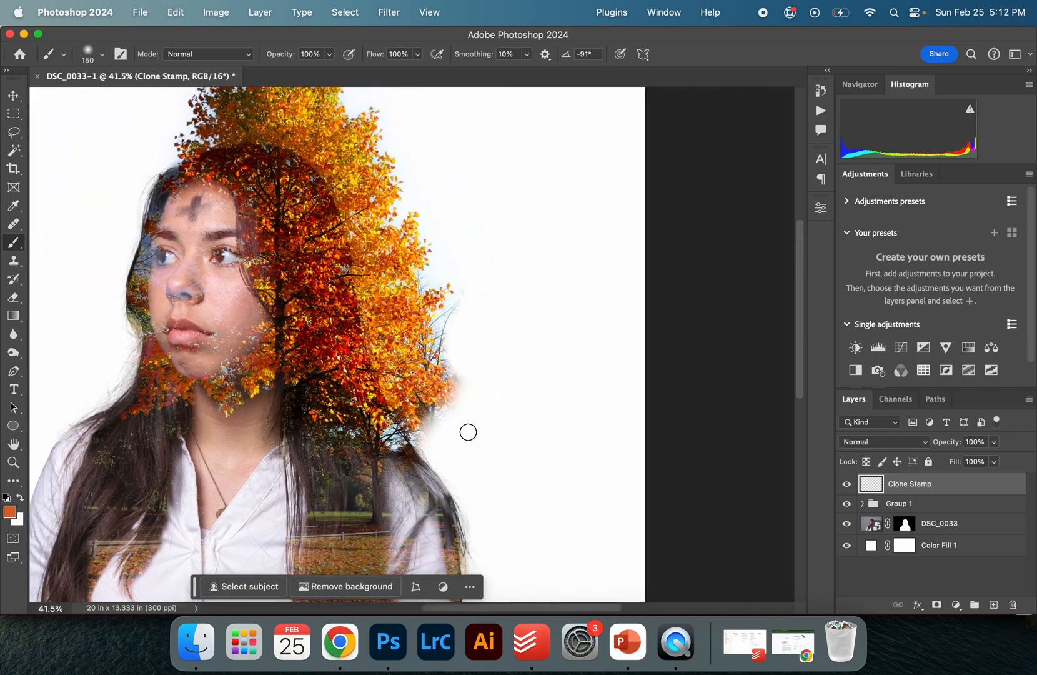
key(s)
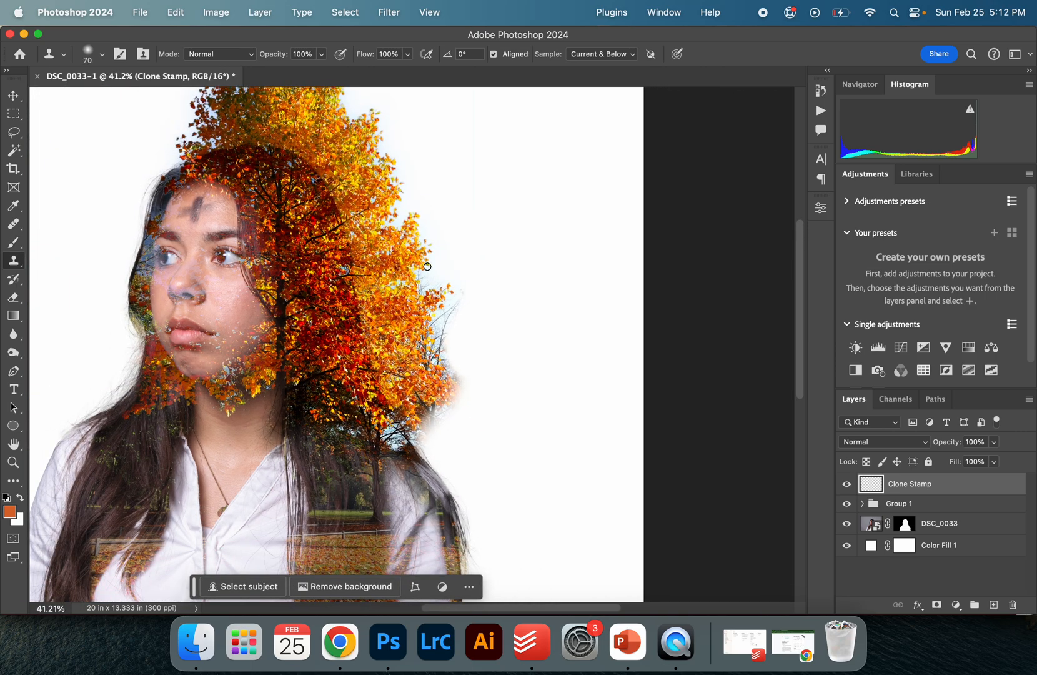
key(bracketright)
key(bracketright)
key(bracketright)
key(bracketright)
key(bracketright)
key(bracketright)
alt+click(424, 262)
mouse_move(508, 247)
mouse_down()
mouse_move(542, 243)
mouse_move(539, 252)
mouse_move(525, 222)
mouse_move(535, 258)
mouse_up()
Free Transform the cloned leaves, rotating them about 73° and moving them to the tree's lower right edge
key(v)
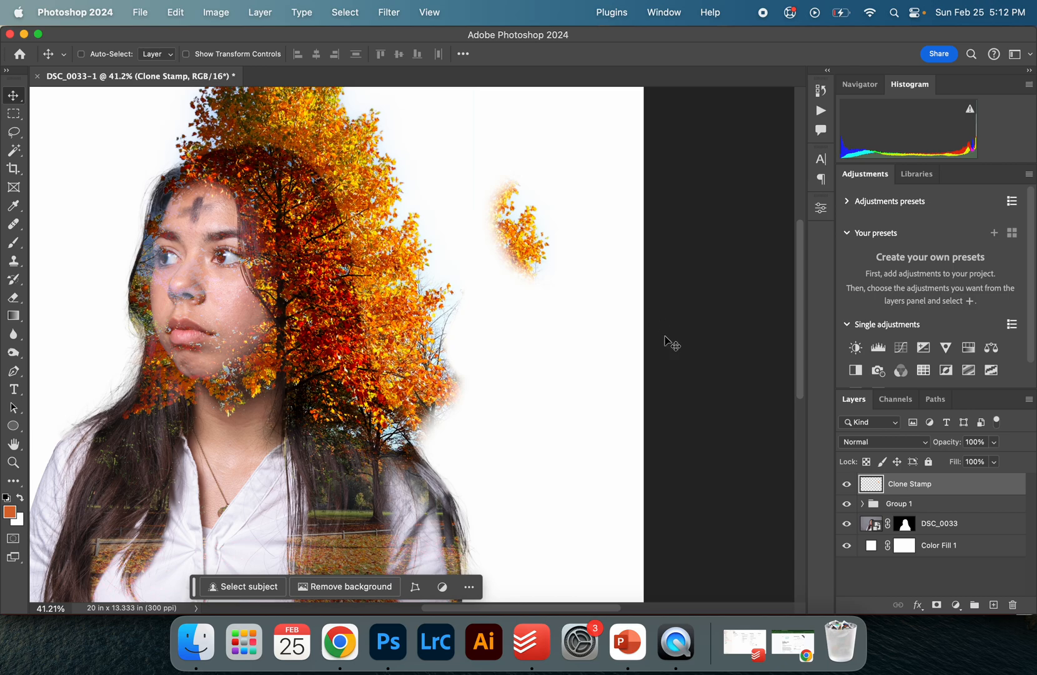
key(super+t)
mouse_move(545, 219)
mouse_down()
mouse_move(548, 303)
mouse_move(499, 410)
mouse_move(481, 426)
mouse_up()
drag(546, 358, 566, 471)
drag(486, 454, 440, 442)
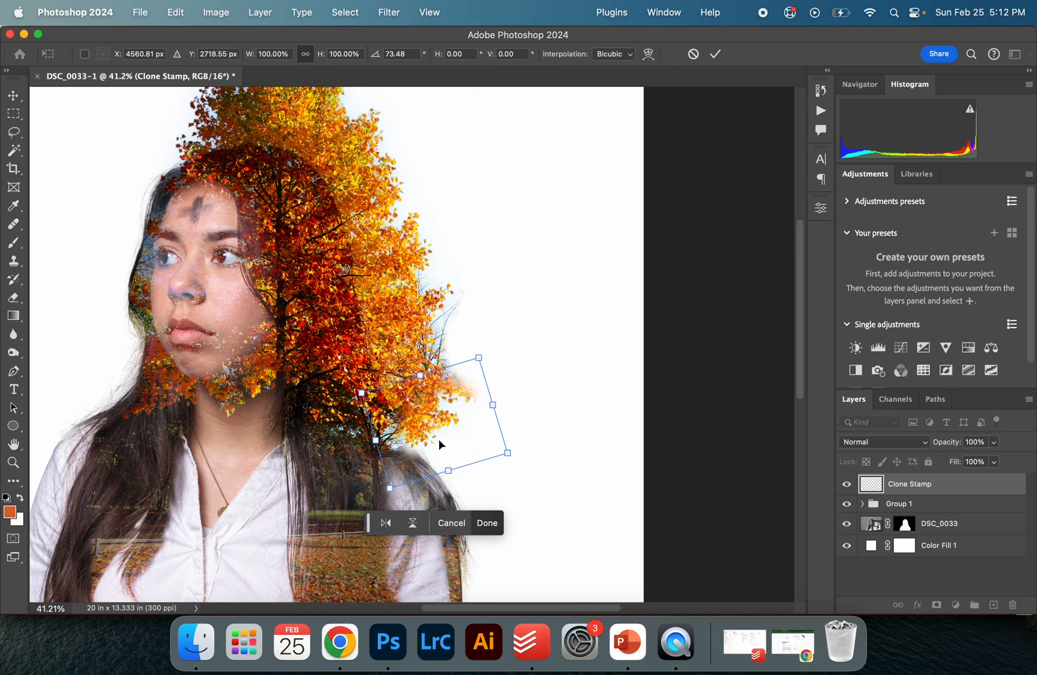
key(Return)
Nudge the cloned leaves slightly left and set the Clone Stamp layer's blend mode to Darken
key(z)
click(428, 417)
click(429, 418)
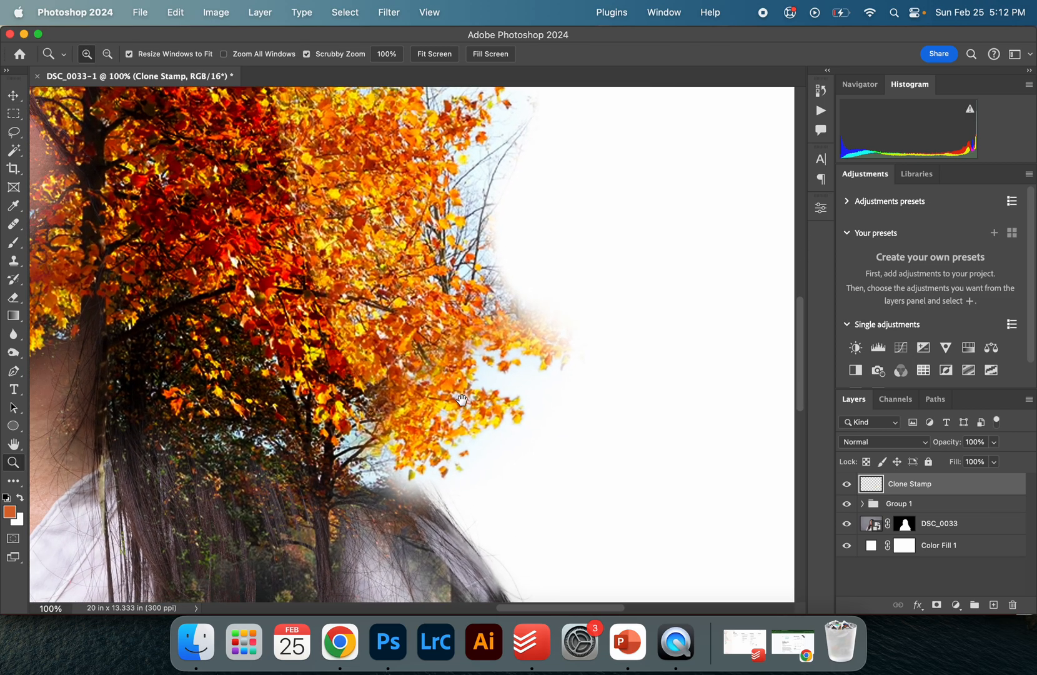
key(v)
mouse_move(459, 407)
mouse_down()
mouse_move(427, 369)
mouse_move(445, 389)
mouse_move(433, 398)
mouse_up()
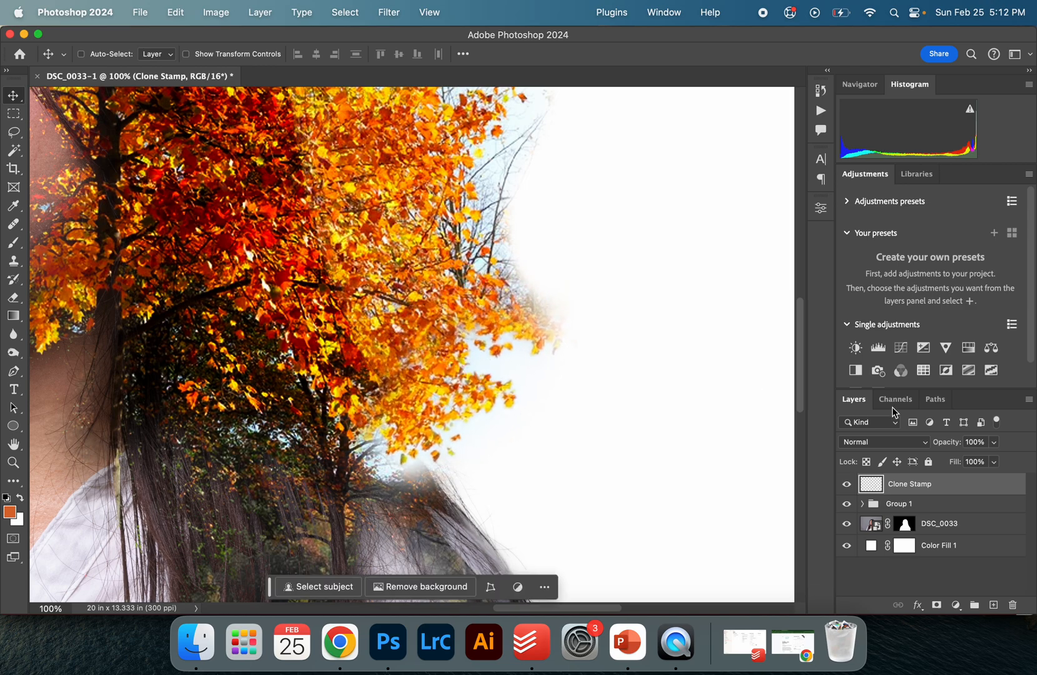
click(886, 439)
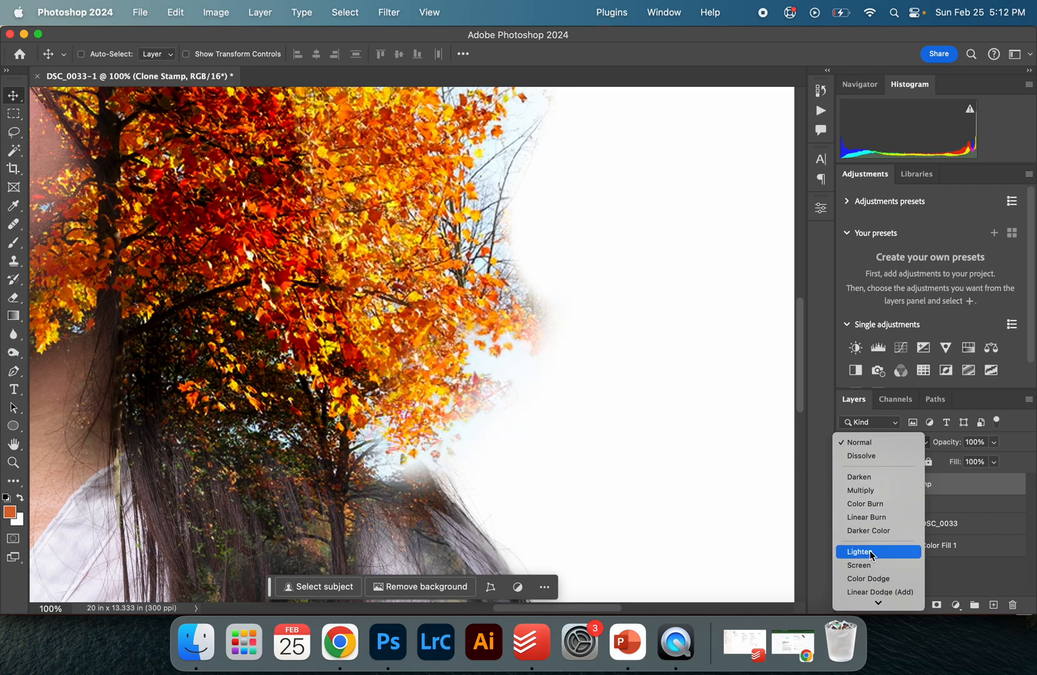
click(864, 476)
Add a Levels adjustment layer and set its white input level to 224
scroll(537, 465, down, 5)
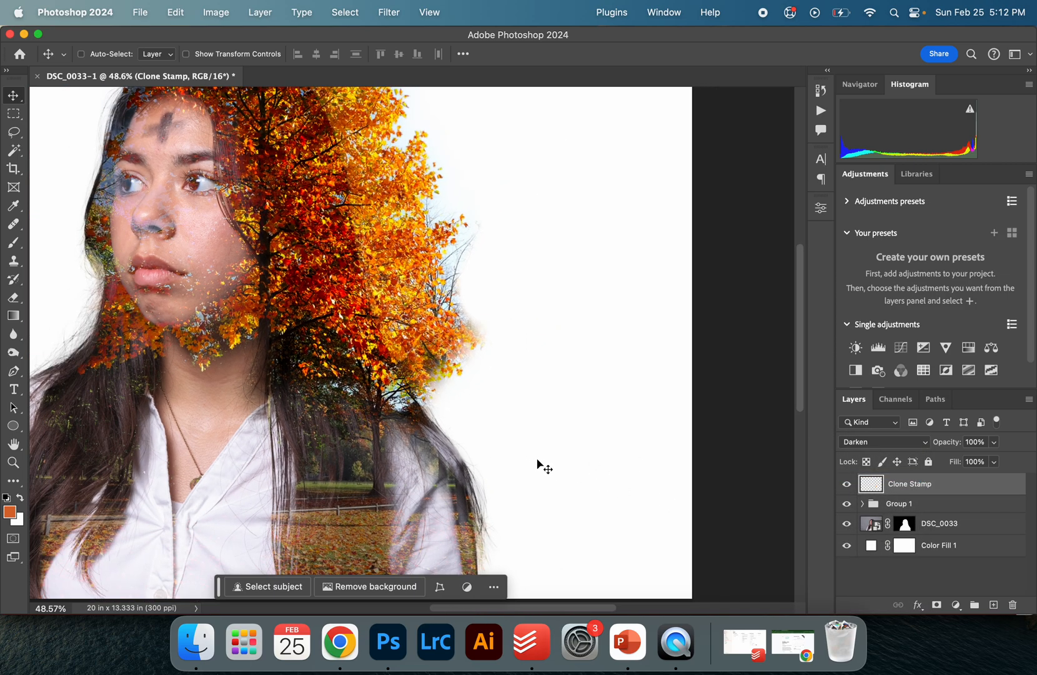
scroll(653, 460, right, 2)
scroll(650, 462, up, 4)
scroll(649, 462, left, 6)
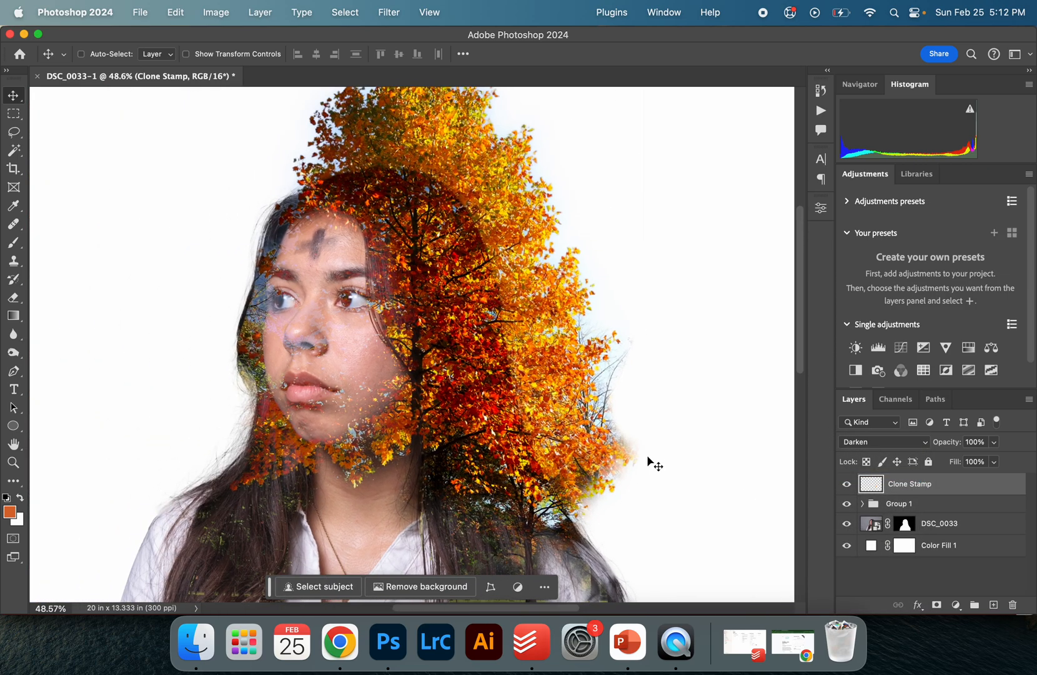
key(z)
click(600, 356)
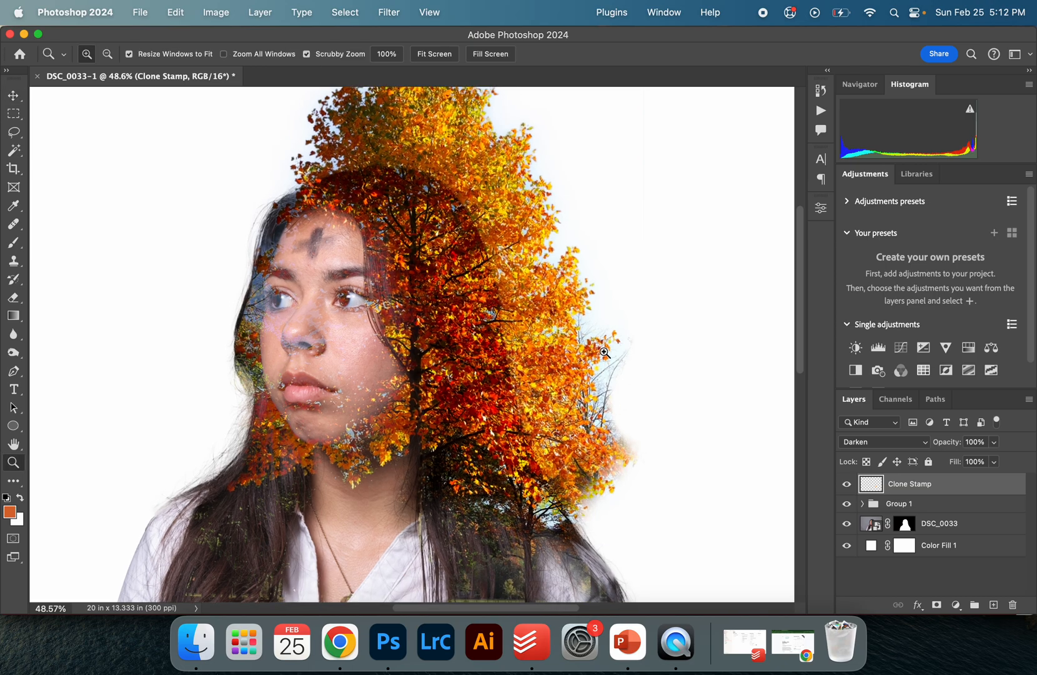
click(600, 358)
click(582, 352)
click(582, 352)
key(v)
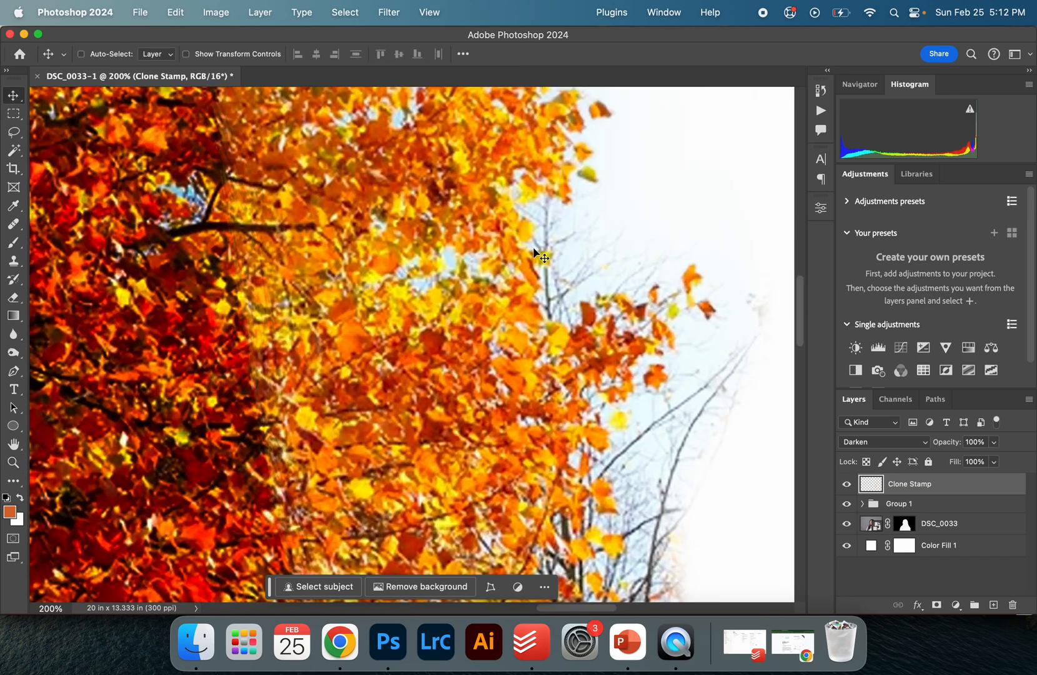
scroll(680, 286, down, 3)
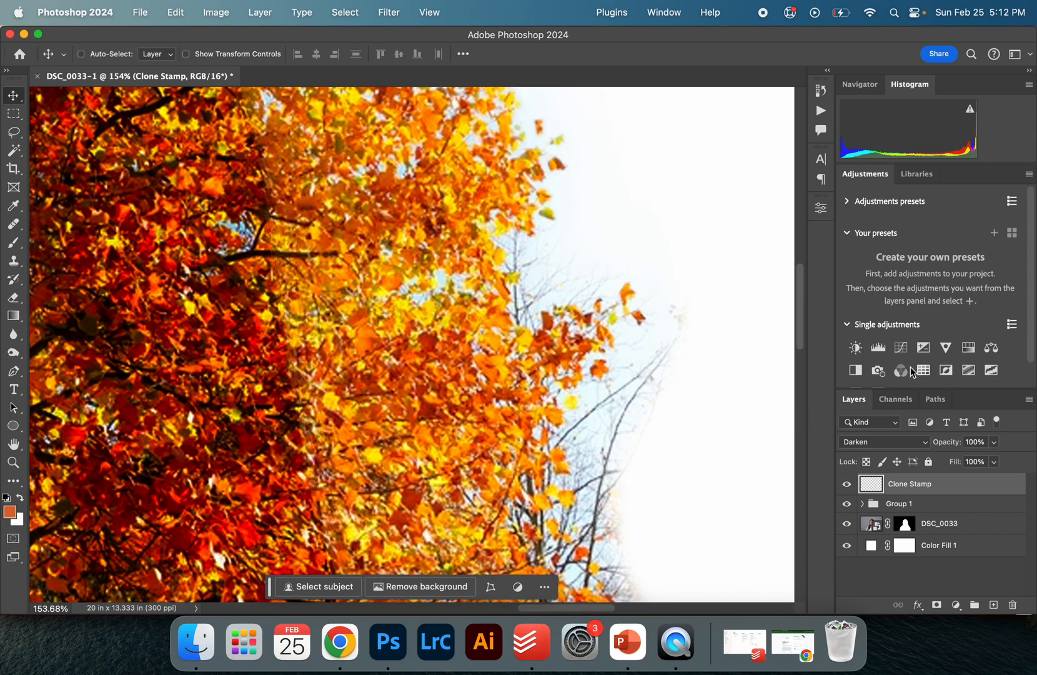
click(879, 348)
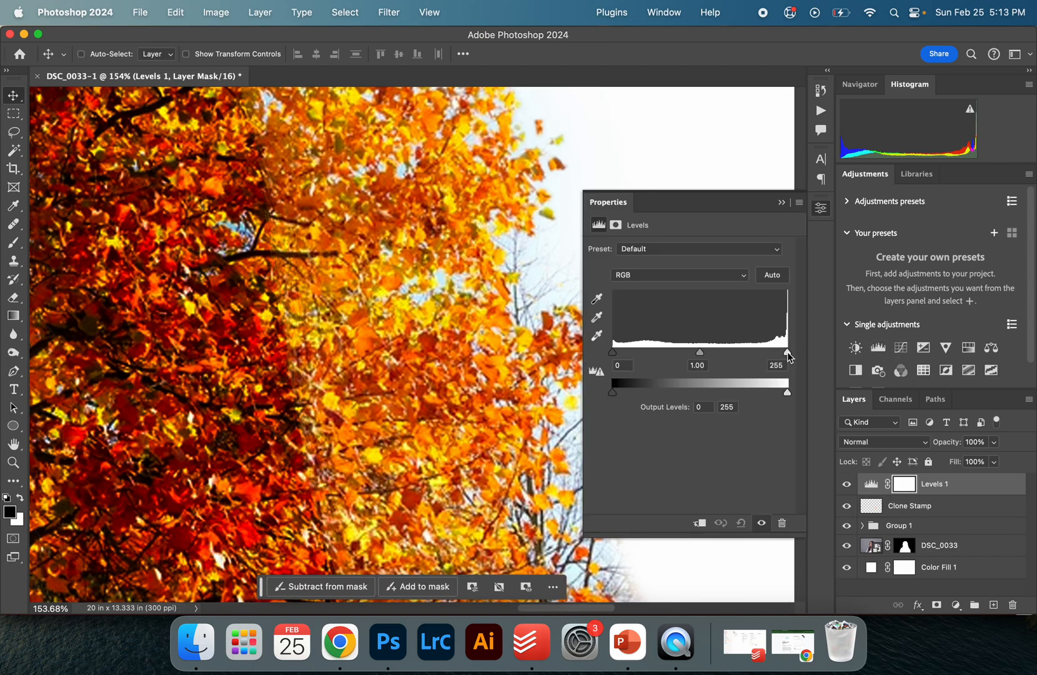
drag(788, 356, 766, 353)
Zoom in to inspect the hairline and tree edge at the top of the head
scroll(398, 380, down, 10)
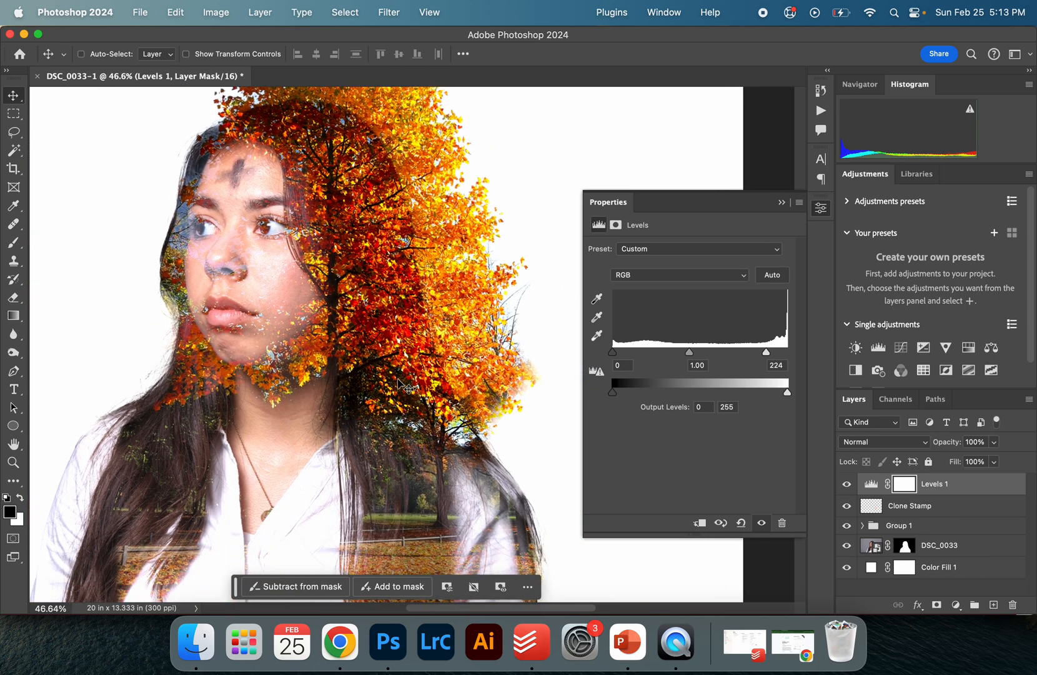
scroll(398, 380, down, 3)
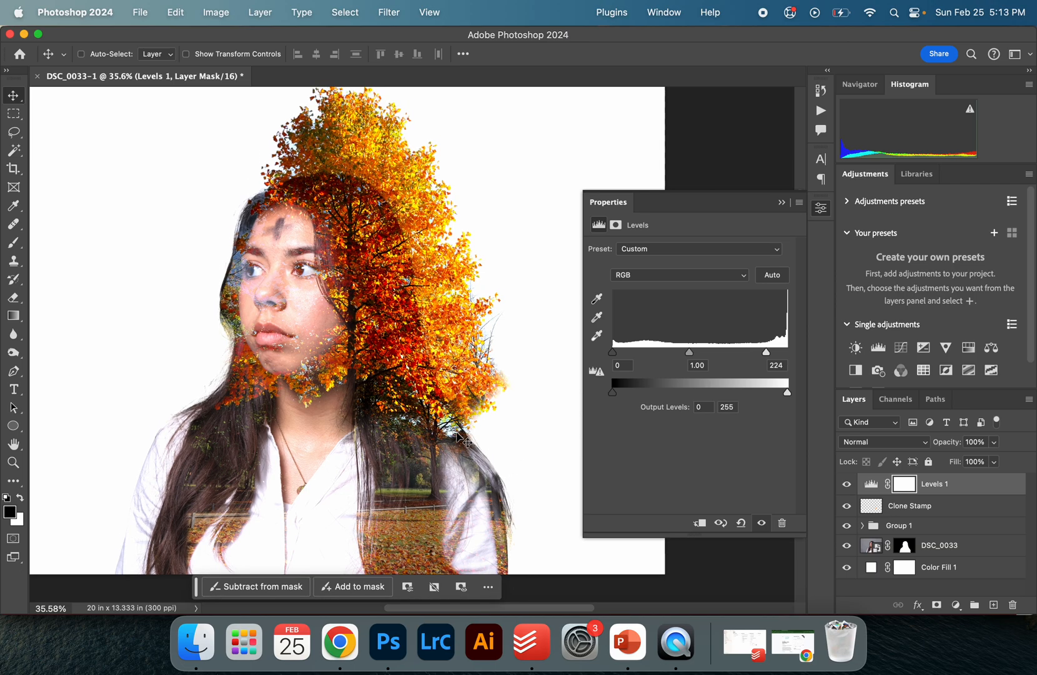
scroll(461, 437, left, 3)
scroll(456, 433, right, 1)
key(z)
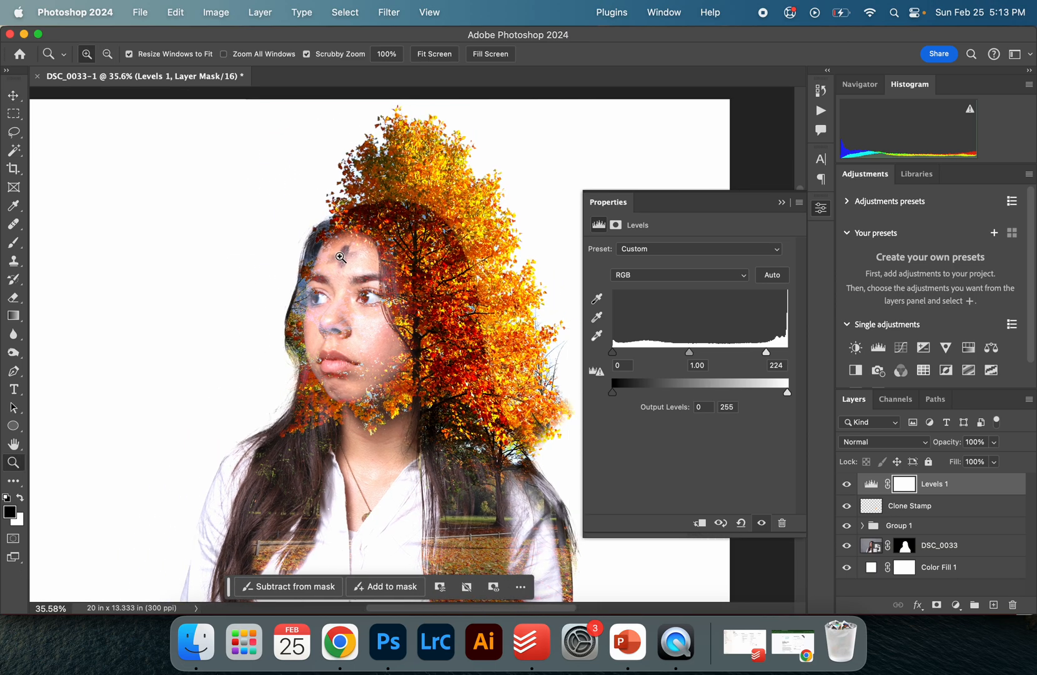
click(314, 229)
click(314, 230)
click(314, 229)
click(314, 230)
scroll(314, 230, down, 1)
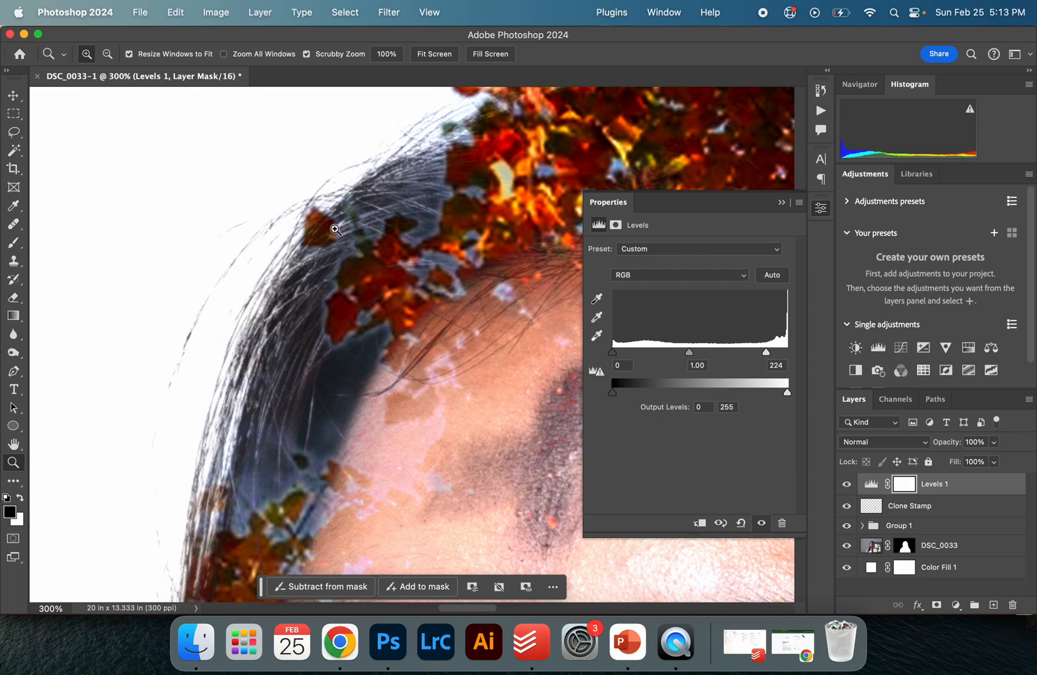
key(v)
scroll(377, 312, down, 10)
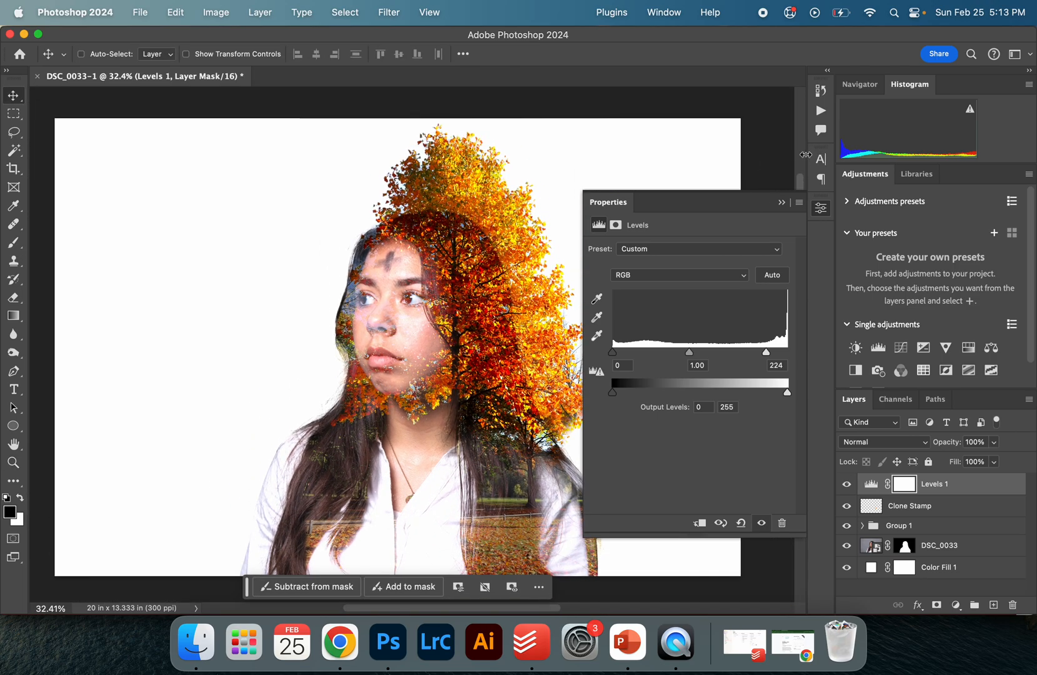
click(781, 201)
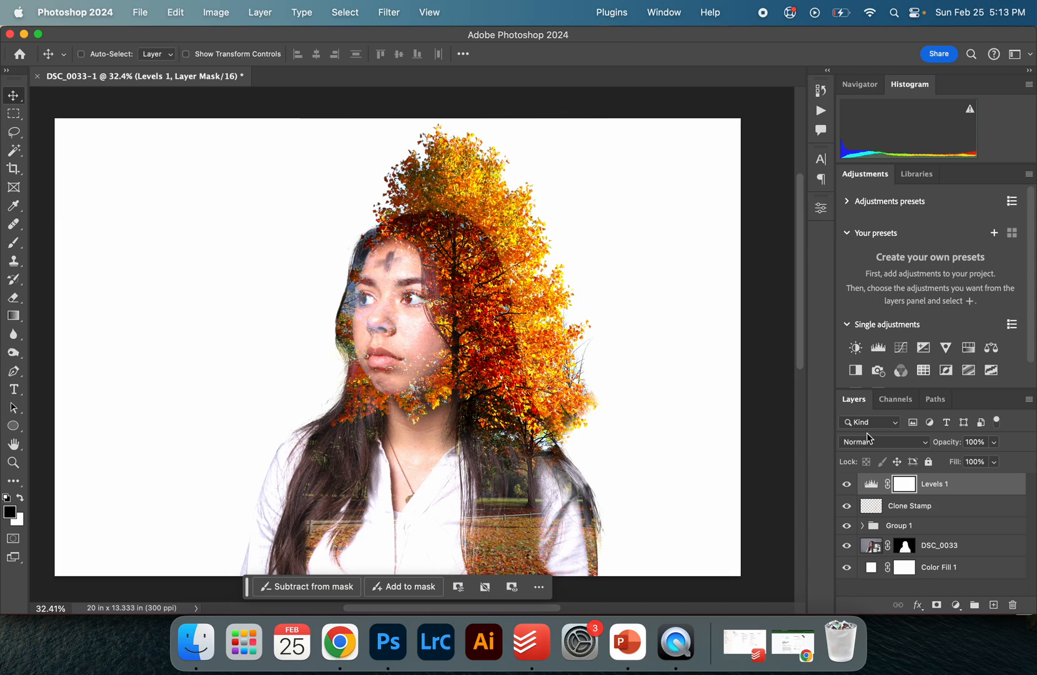
scroll(921, 316, down, 2)
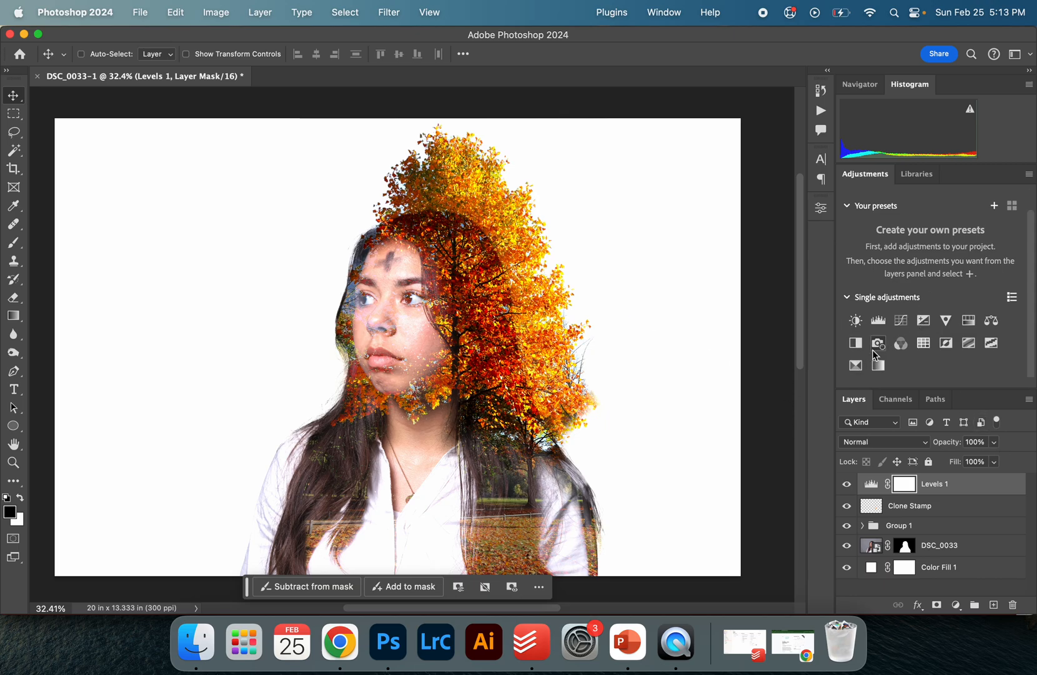
click(856, 343)
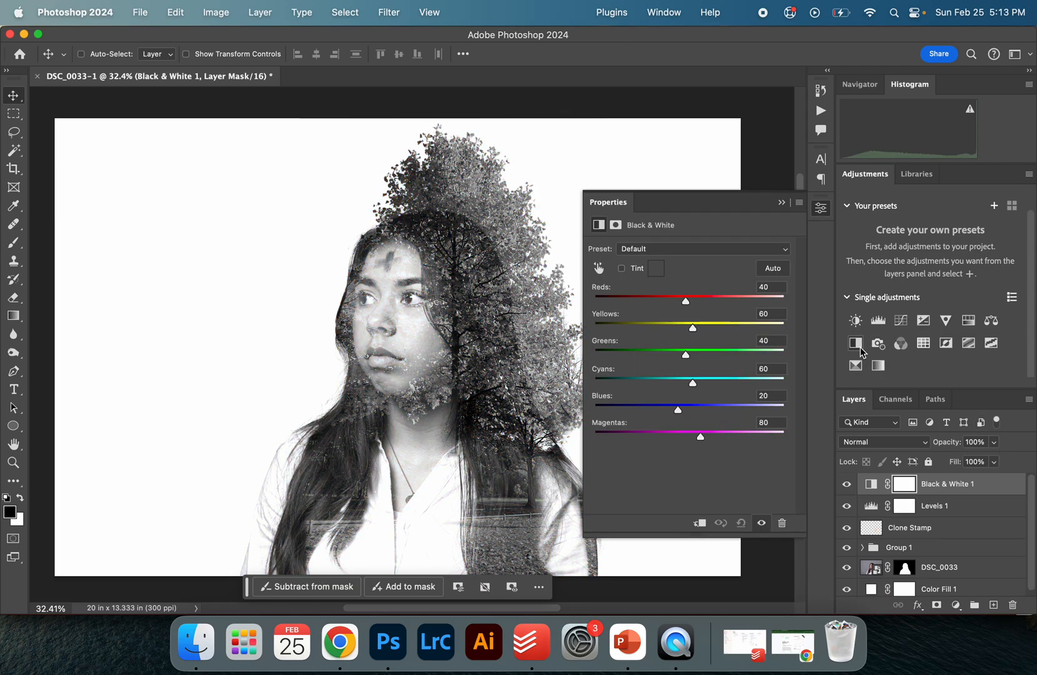
key(super+z)
Add a Gradient Map adjustment layer at the top of the stack
click(880, 367)
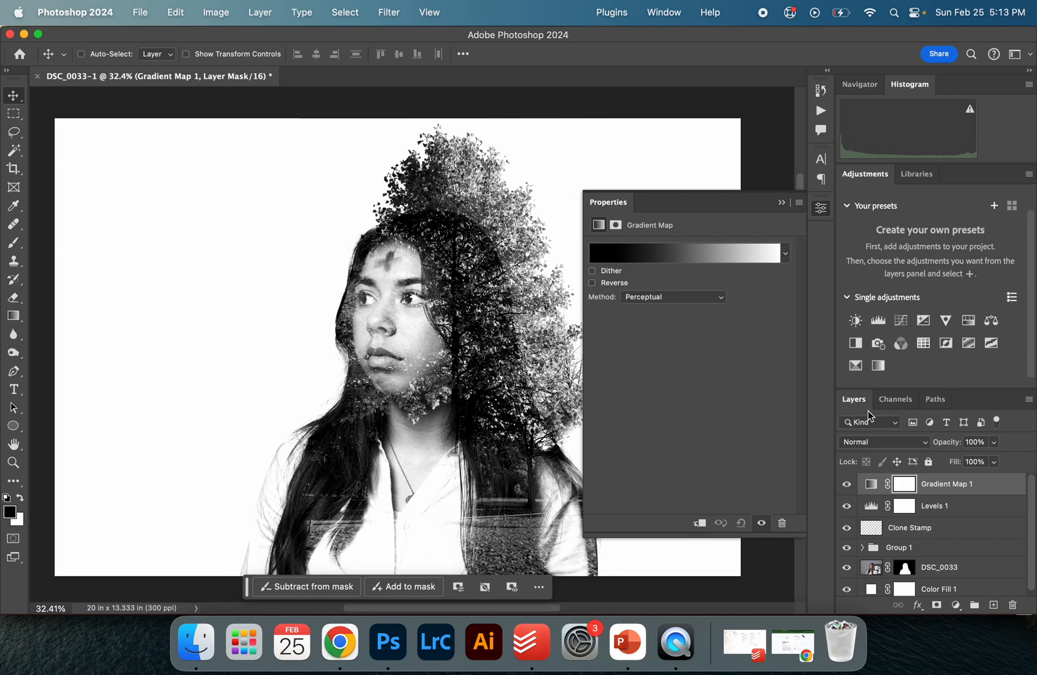
Add a Color Balance adjustment layer and set its Shadows to Cyan/Red -52 and Yellow/Blue +50
click(990, 324)
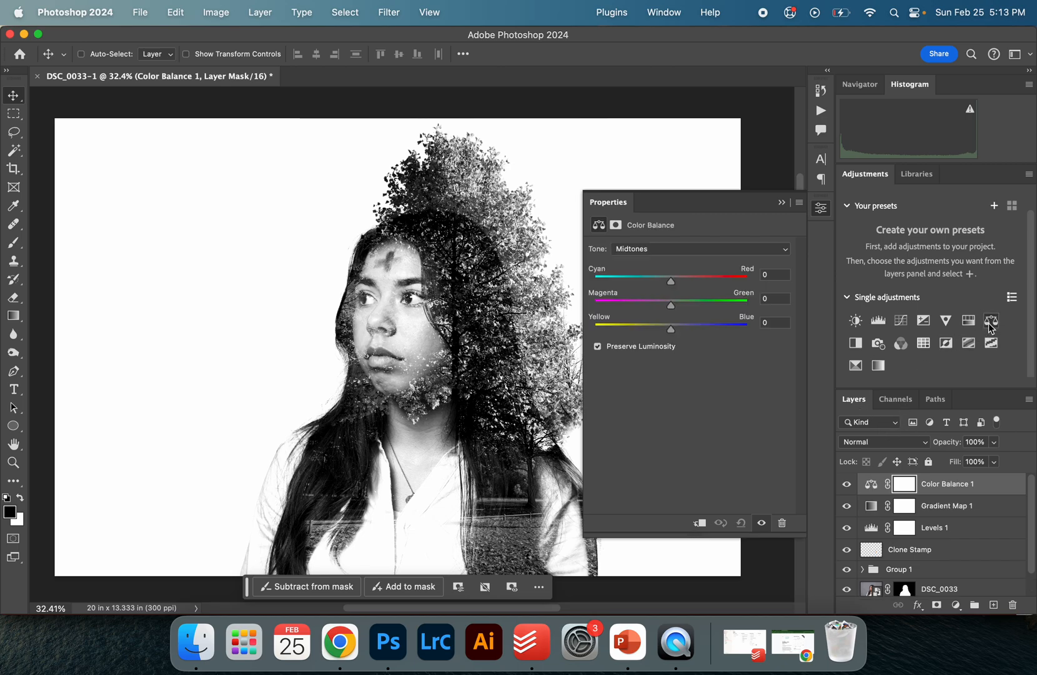
click(694, 249)
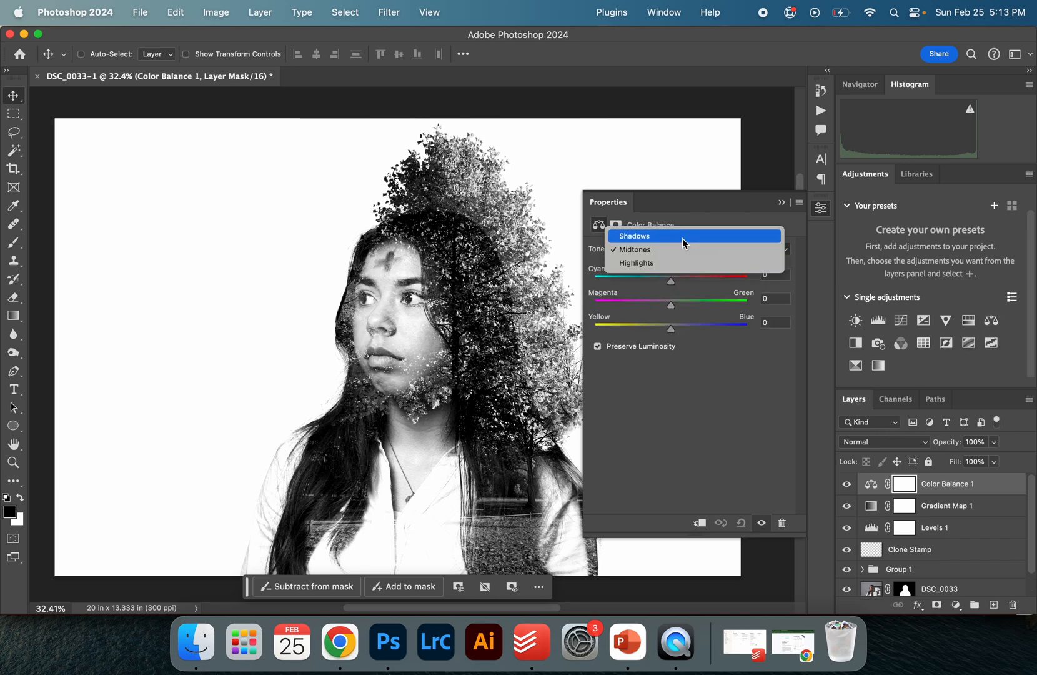
click(682, 238)
drag(671, 329, 710, 332)
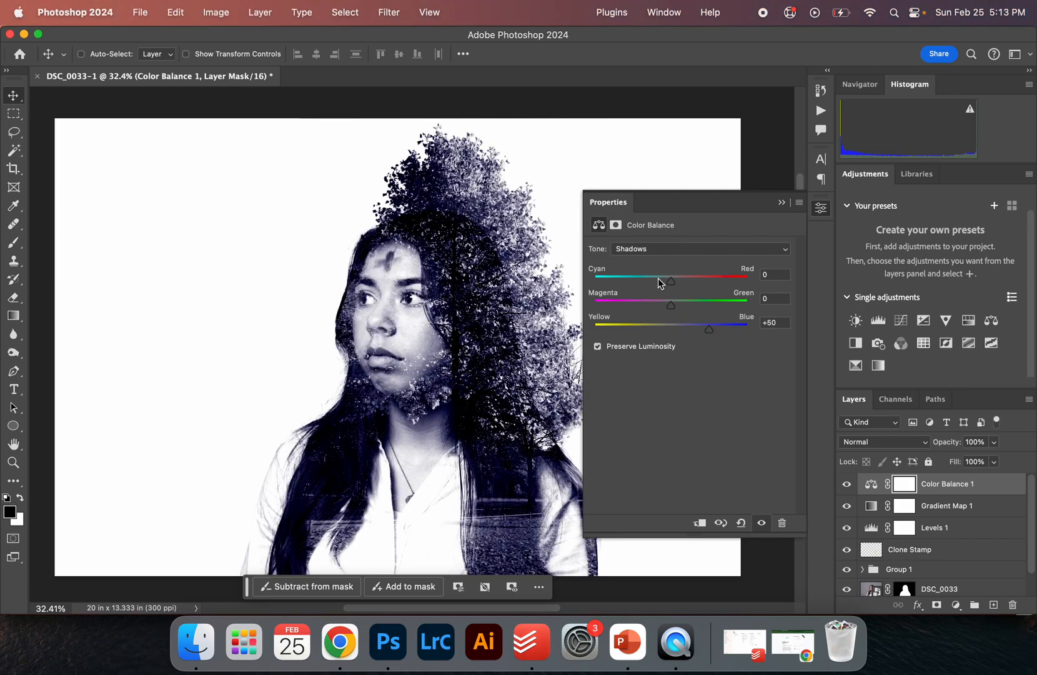
drag(671, 285, 634, 284)
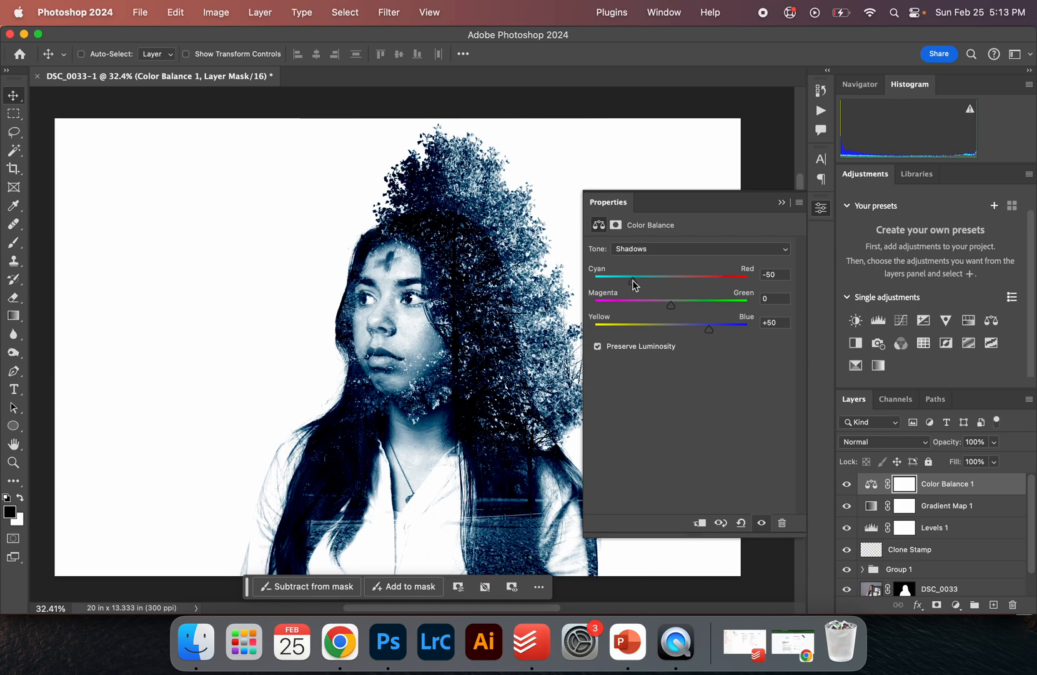
Switch the Color Balance tone to Highlights and set Cyan/Red to +59 and Yellow/Blue to -27
click(677, 250)
click(671, 268)
click(675, 252)
click(674, 262)
drag(681, 279, 715, 279)
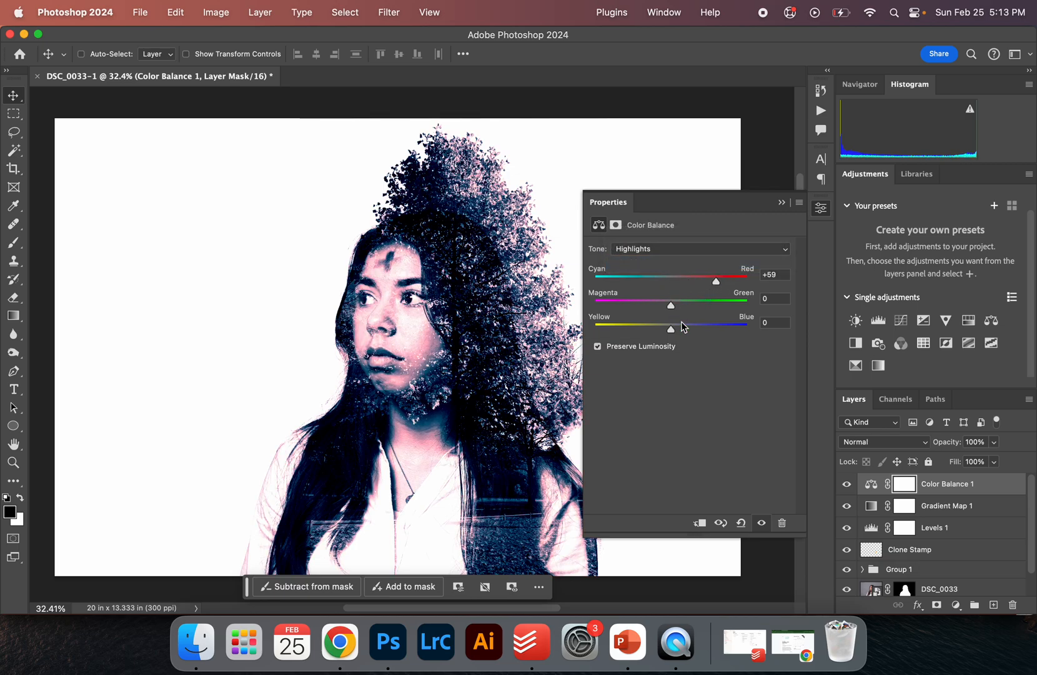
drag(666, 326, 638, 331)
Switch the Color Balance tone to Midtones and set Cyan/Red to +68 and Yellow/Blue to +12
click(680, 251)
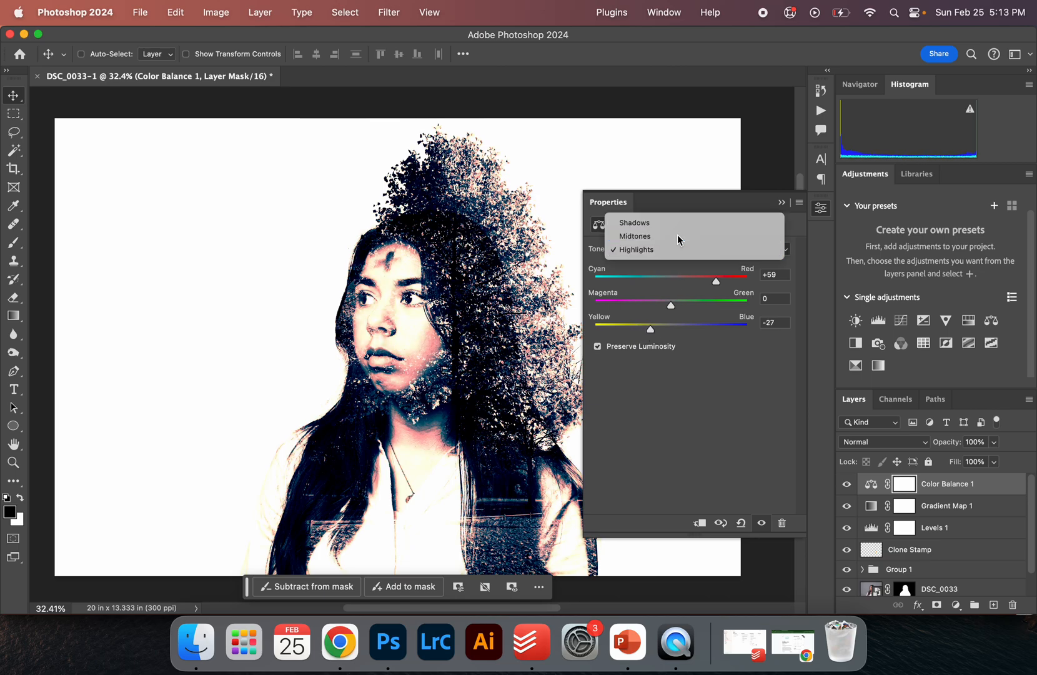
click(679, 235)
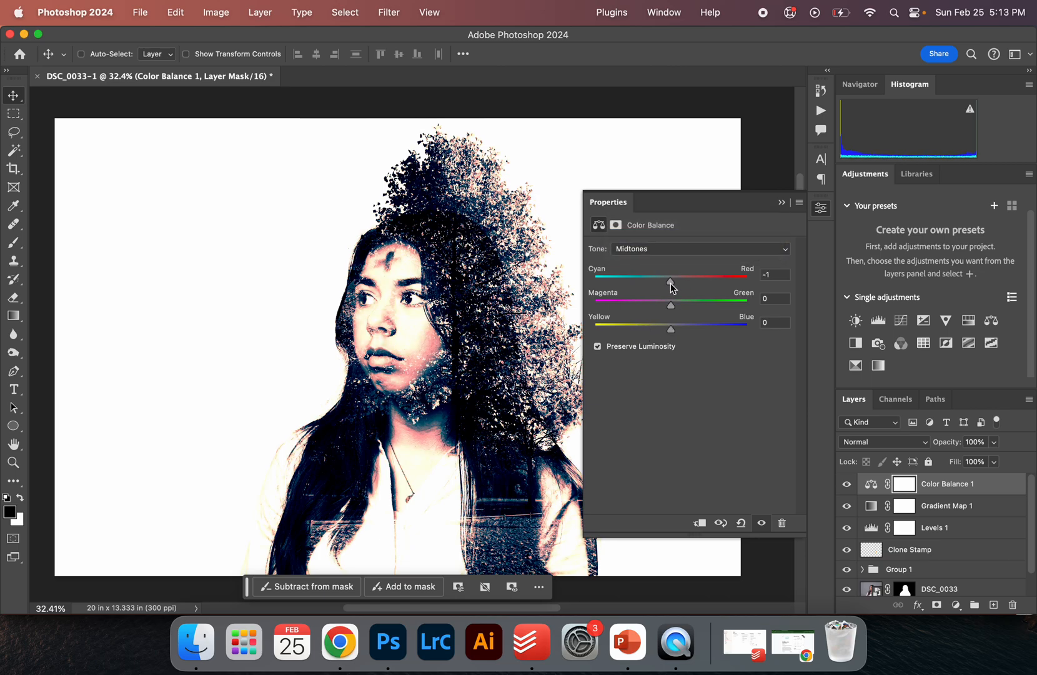
drag(709, 283, 723, 283)
mouse_move(681, 332)
mouse_down()
mouse_move(627, 331)
mouse_move(696, 331)
mouse_move(680, 330)
mouse_up()
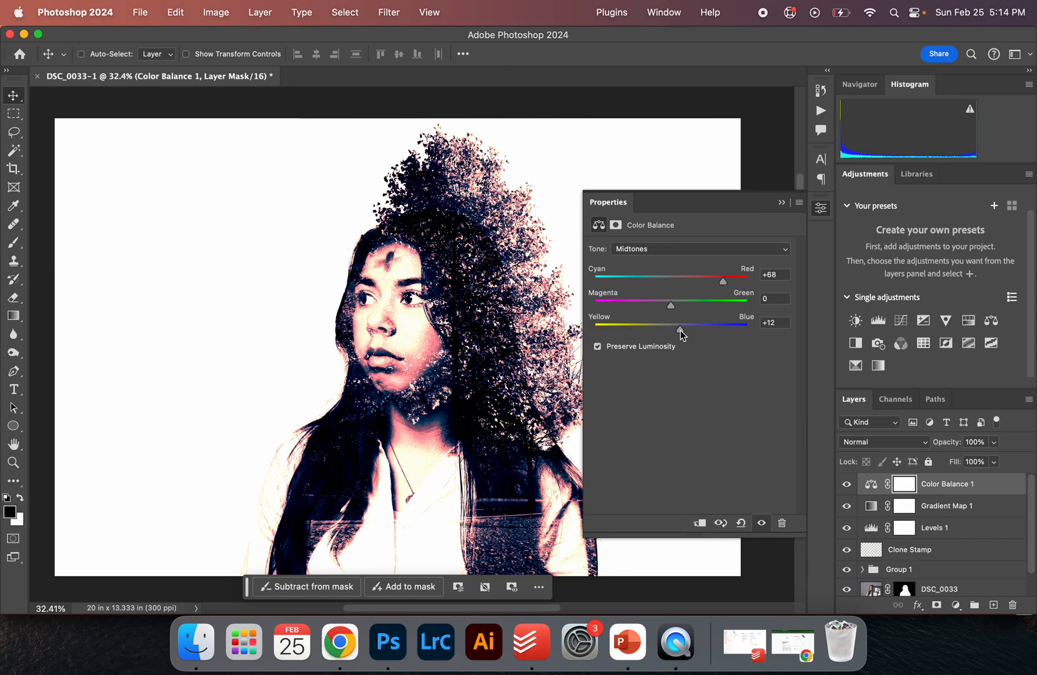
Set the Color Balance layer's blend mode to Lighten and its opacity to 21%
click(906, 447)
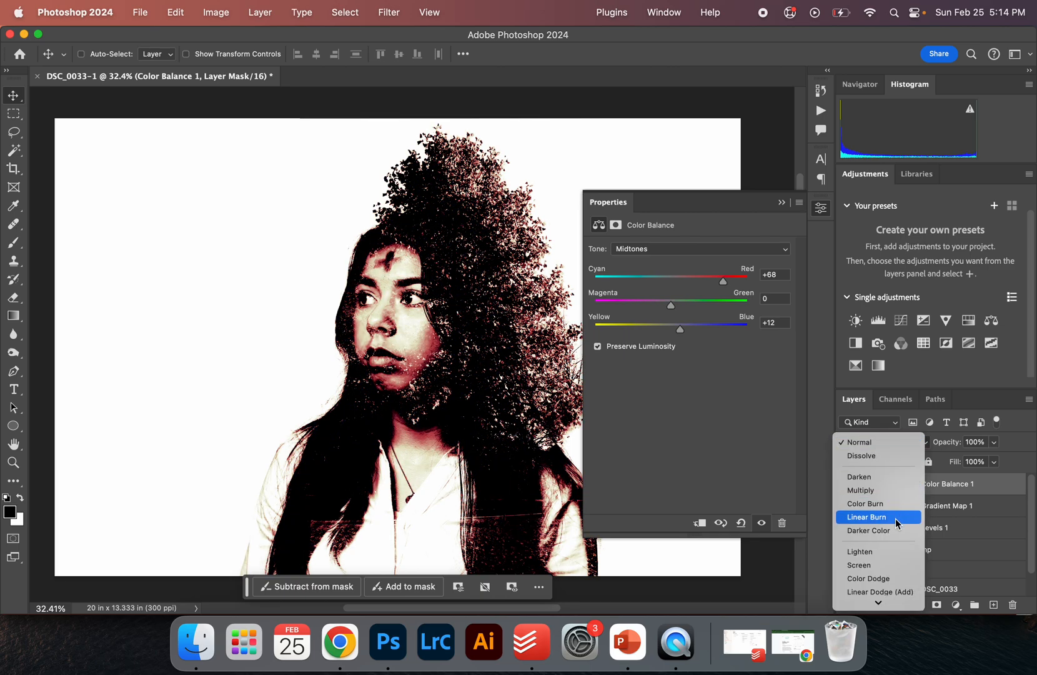
click(887, 551)
scroll(454, 421, down, 1)
scroll(454, 421, down, 1)
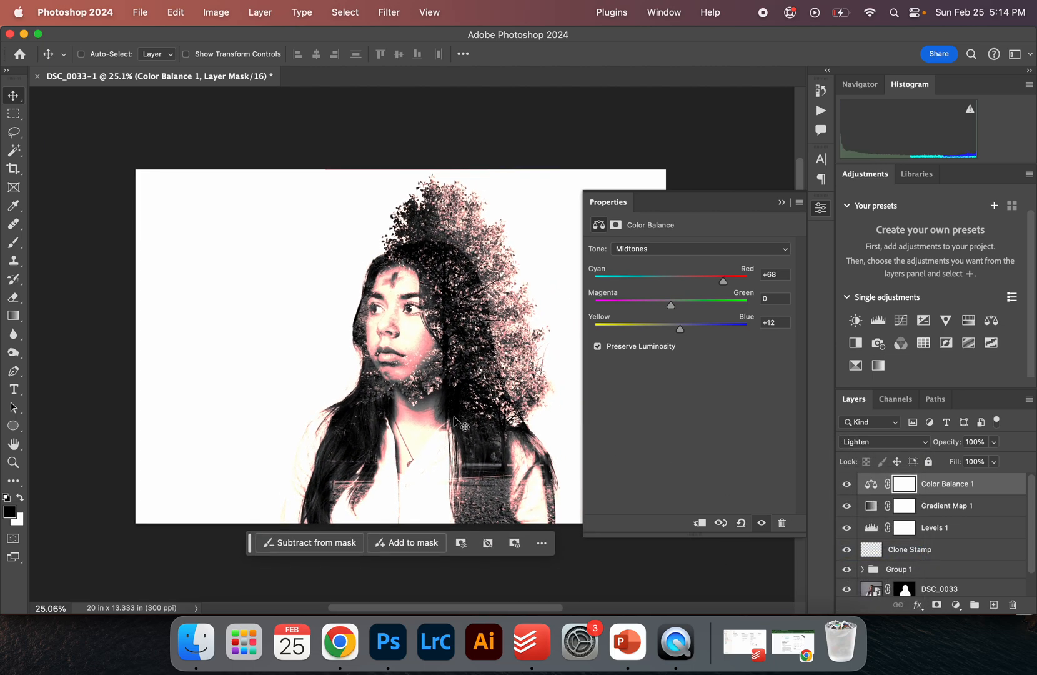
mouse_move(955, 445)
mouse_down()
mouse_move(904, 447)
mouse_move(952, 445)
mouse_up()
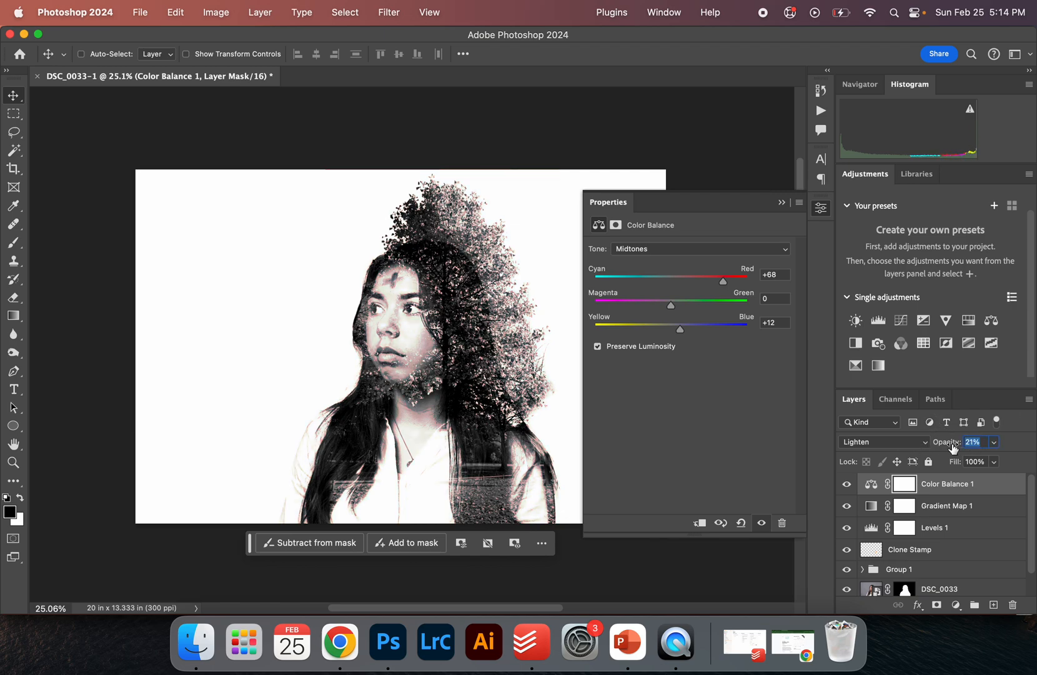
Select the Gradient Map layer and set its blend mode to Multiply
click(847, 487)
click(847, 484)
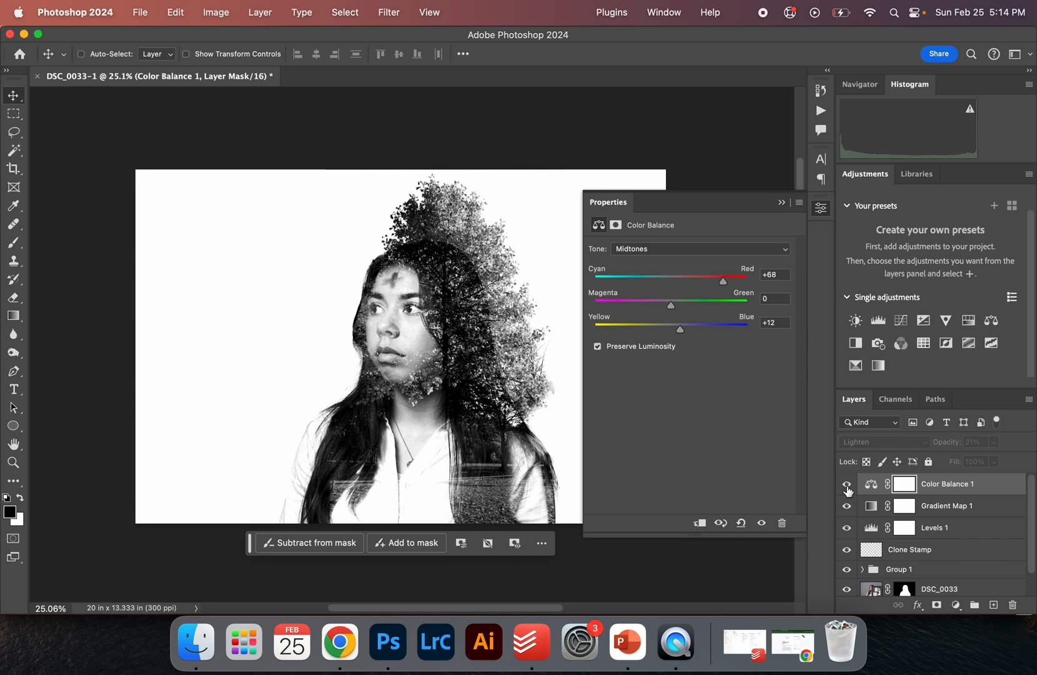
click(948, 507)
drag(924, 444, 947, 448)
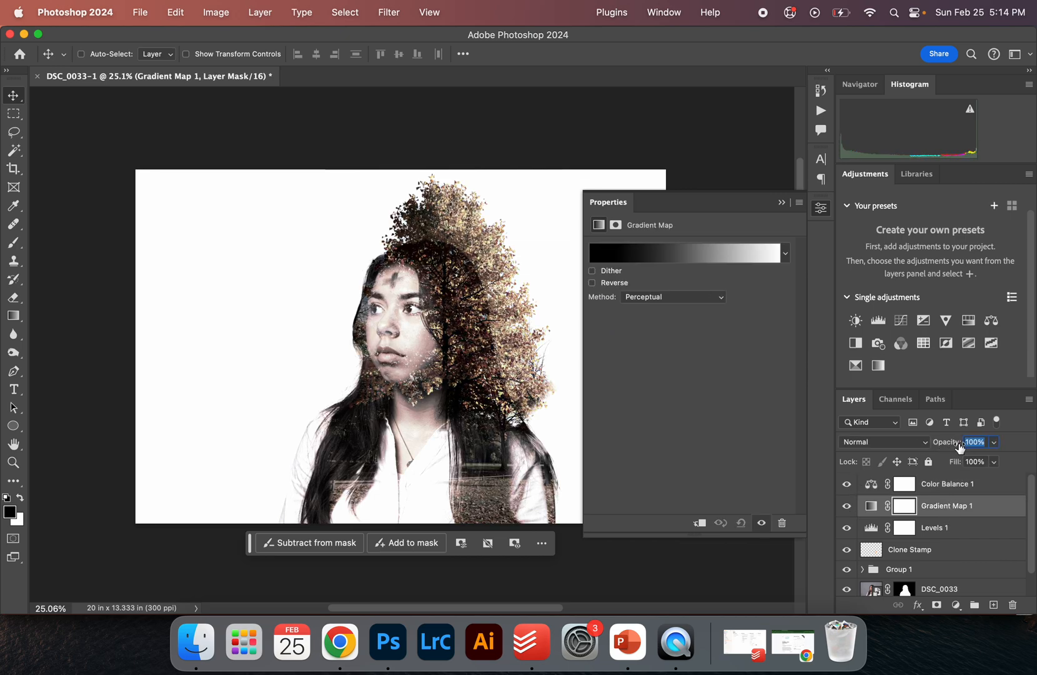
click(885, 443)
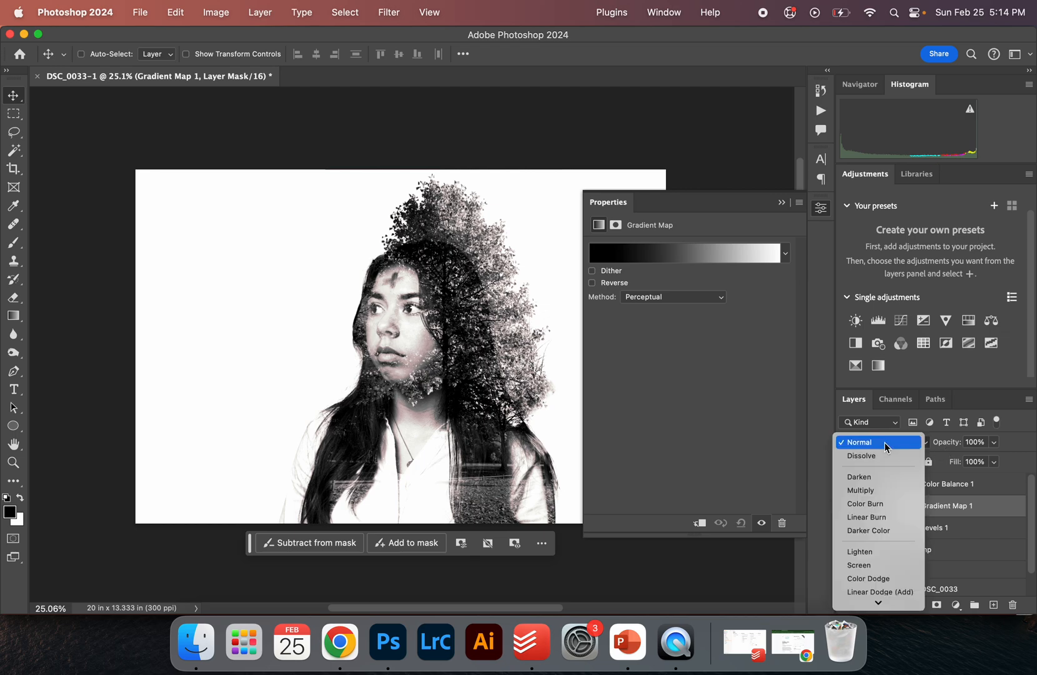
click(878, 491)
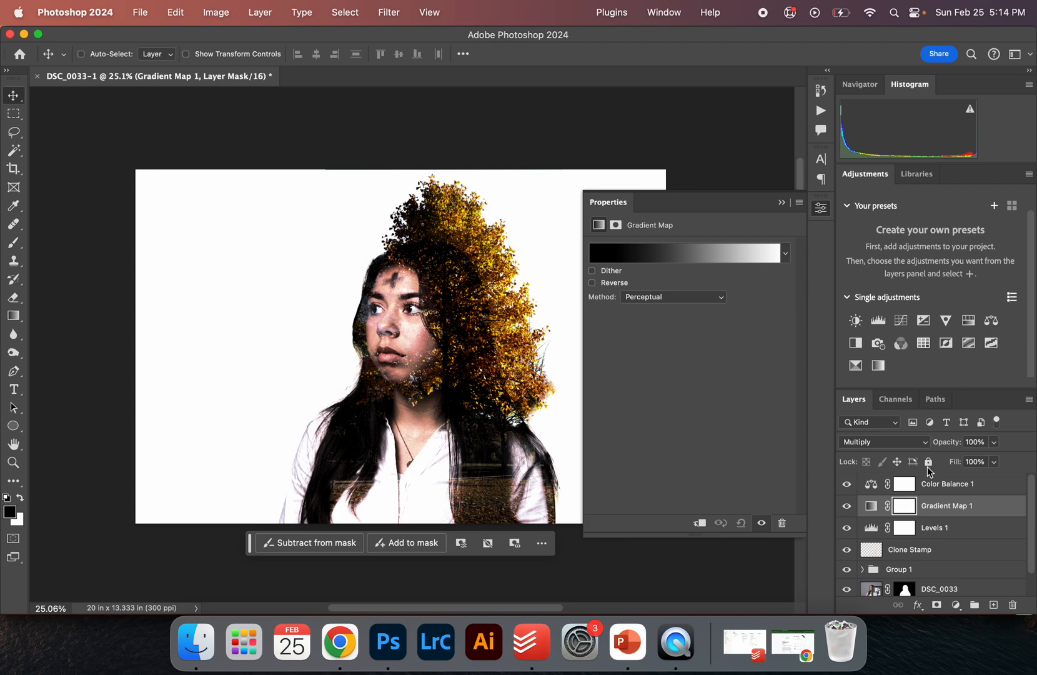
drag(948, 445, 920, 445)
Select the Levels layer and hide the Gradient Map layer
click(873, 531)
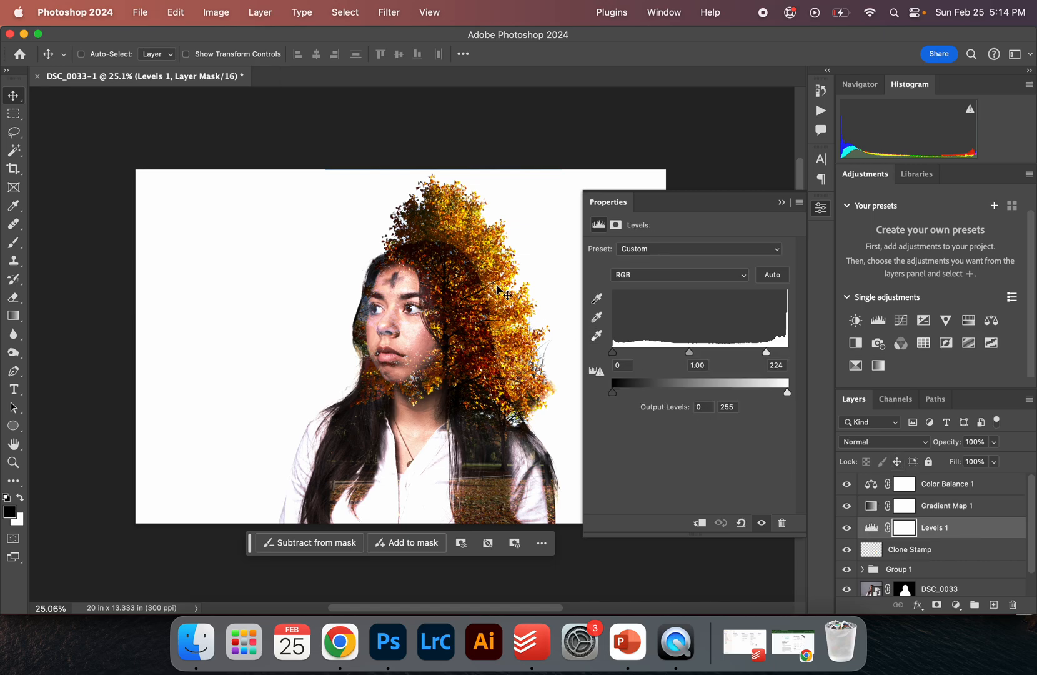
scroll(498, 289, up, 3)
drag(612, 352, 505, 342)
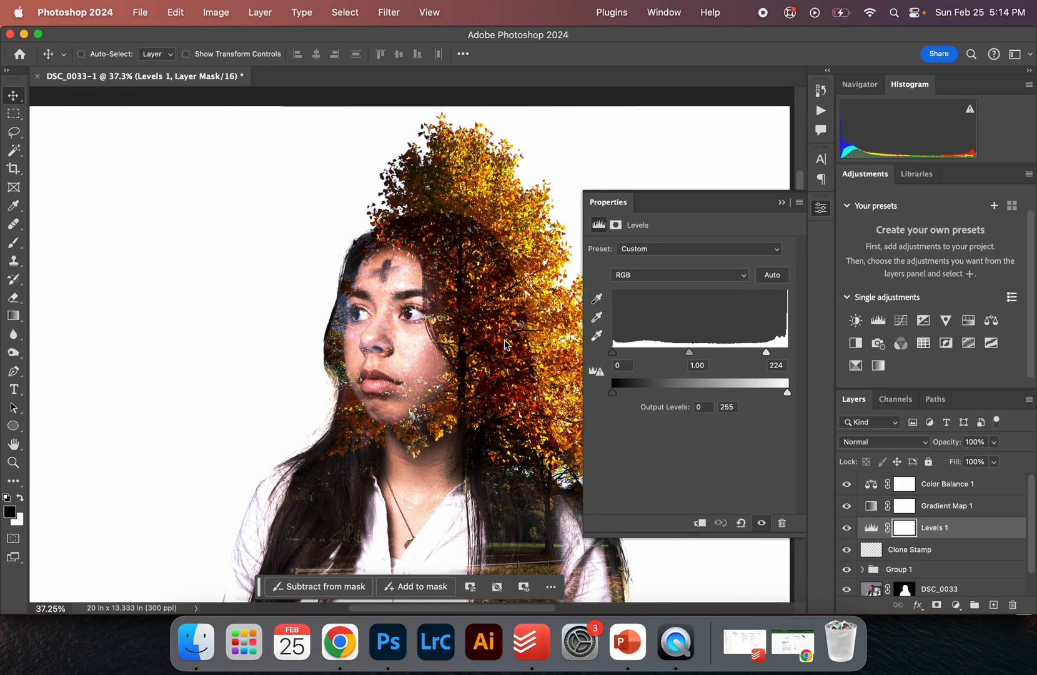
click(846, 506)
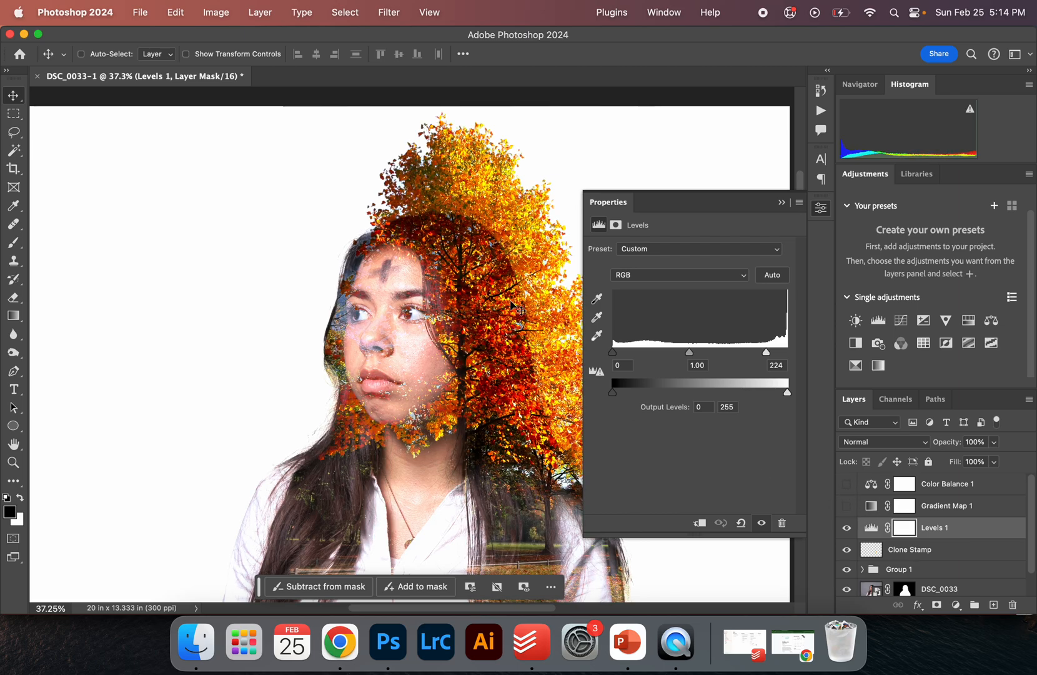
Expand Group 1 in the layers stack to show its Multiply and Lighten tree layers
click(780, 208)
key(z)
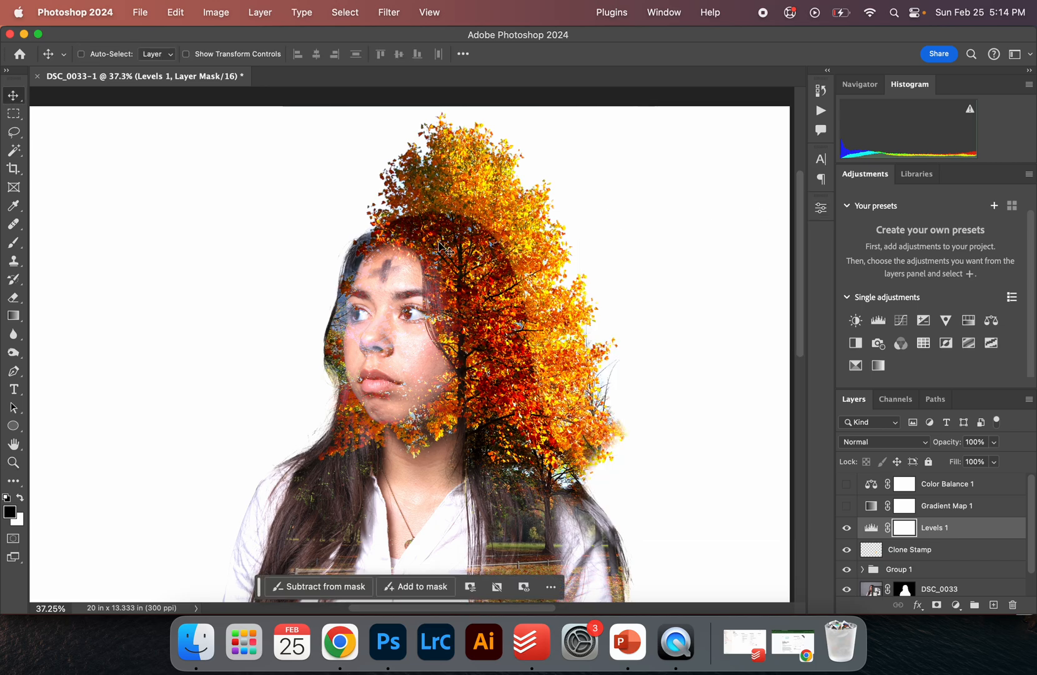
click(429, 245)
drag(595, 360, 449, 282)
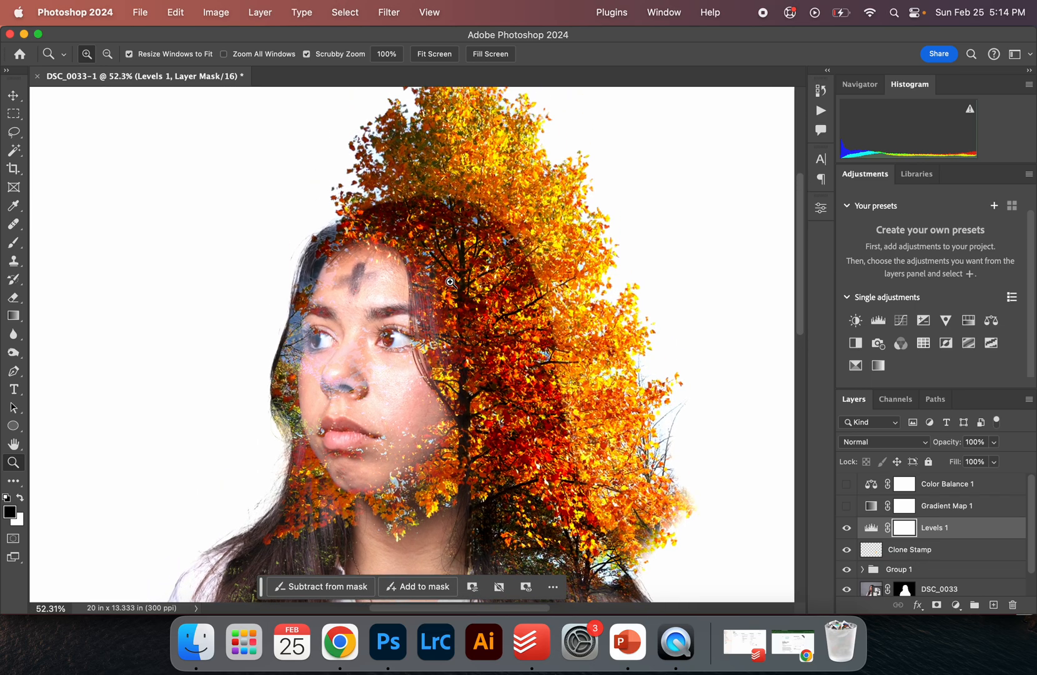
key(v)
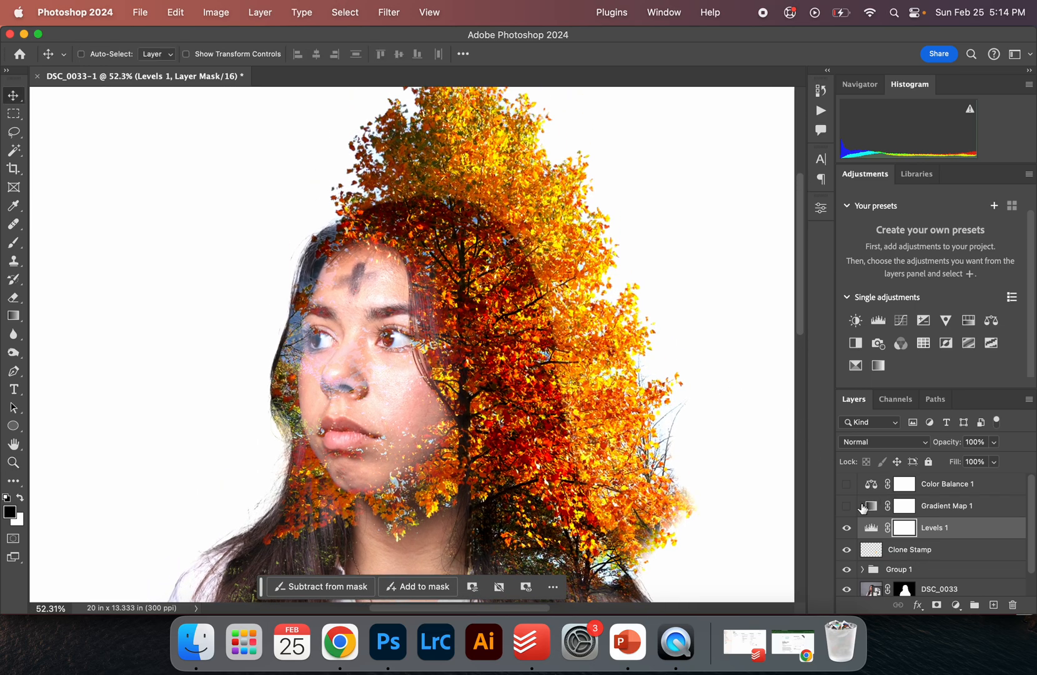
scroll(913, 541, down, 1)
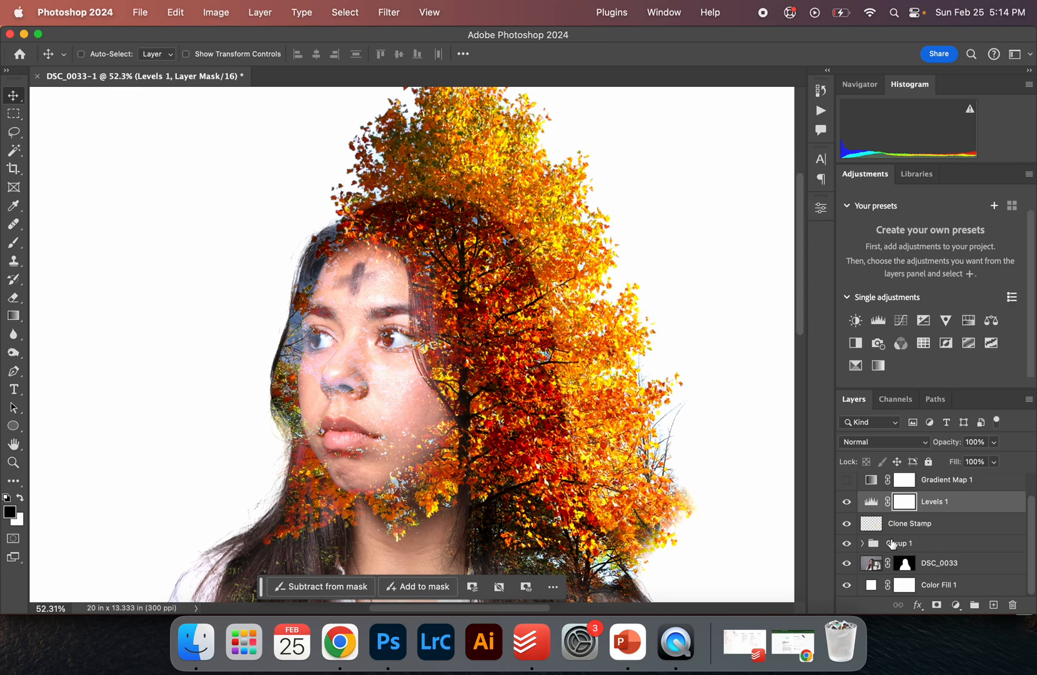
click(934, 539)
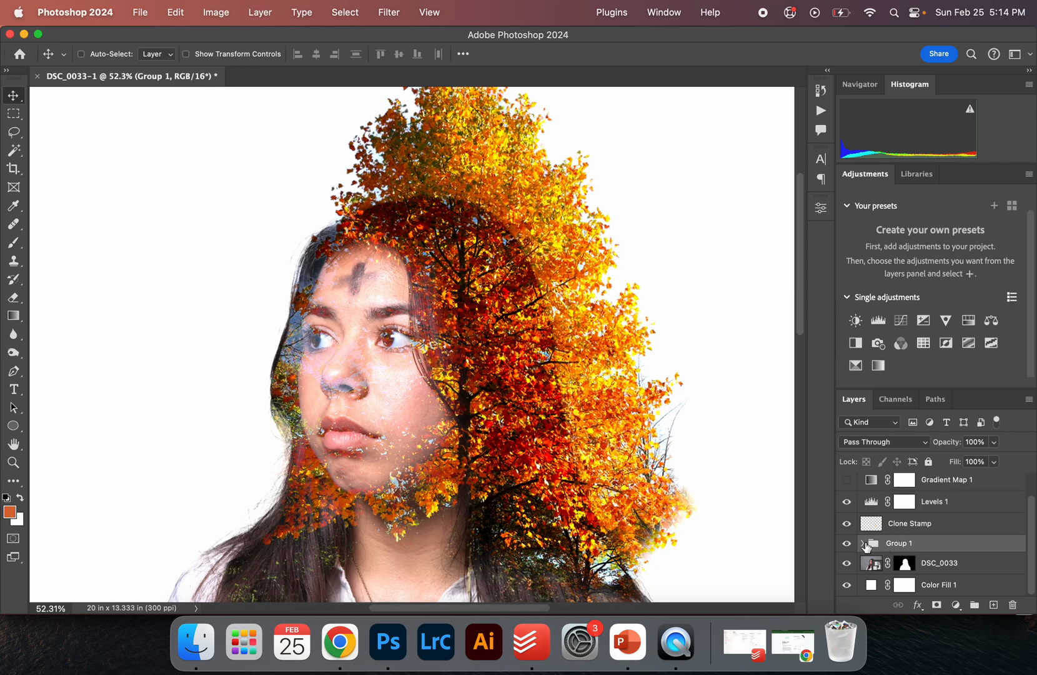
click(863, 543)
drag(962, 392, 981, 231)
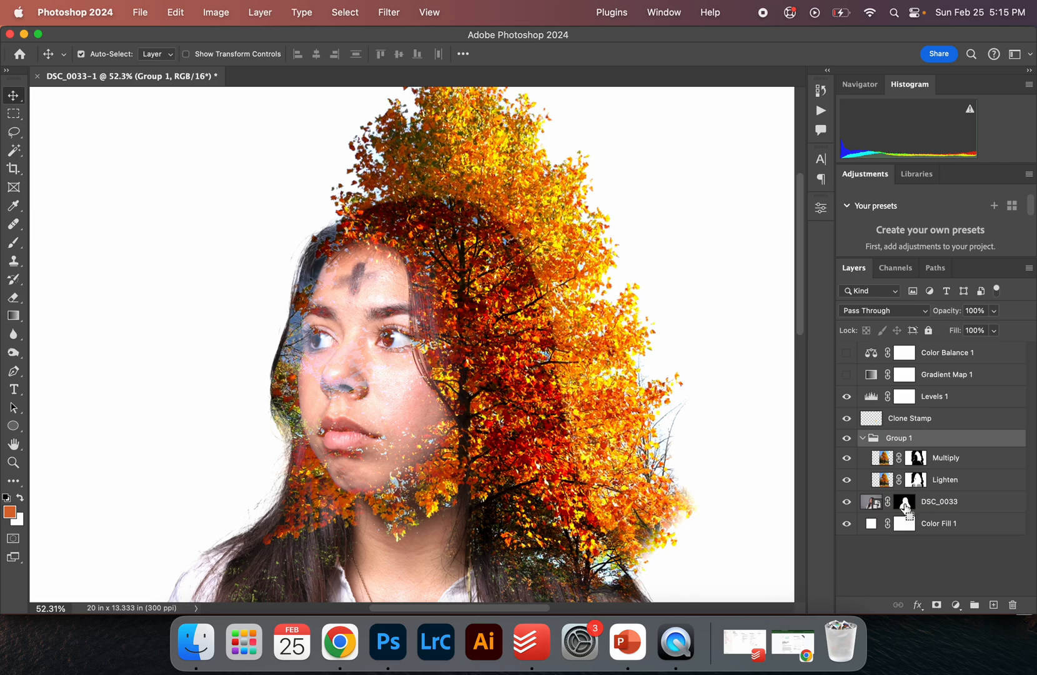
Load the portrait layer's mask as a selection and target the Multiply layer's mask
super+click(898, 498)
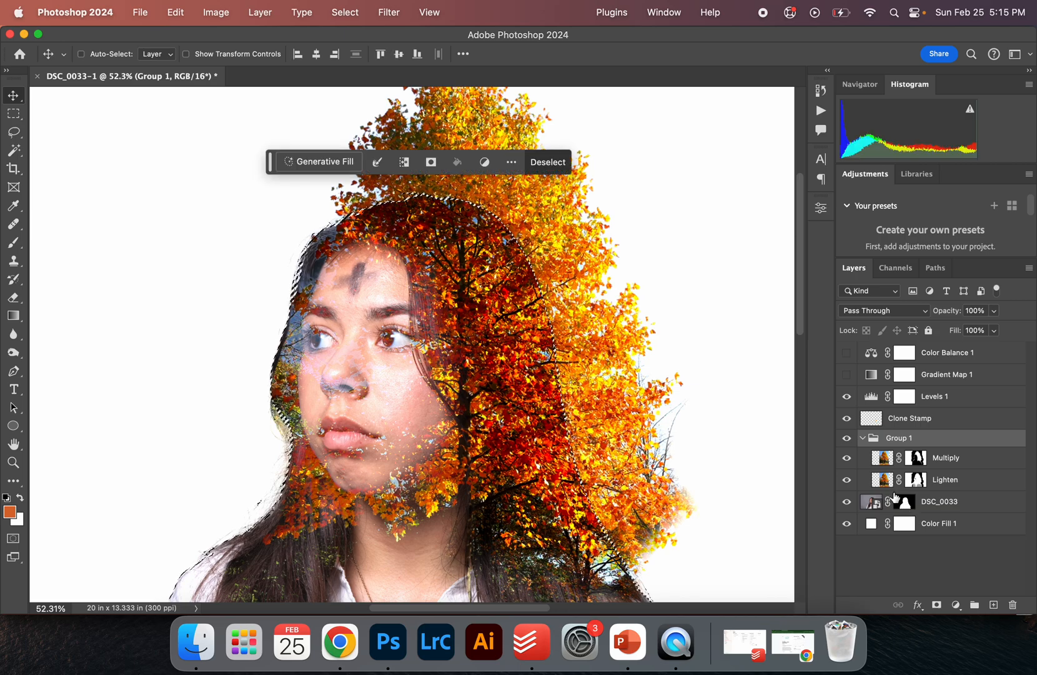
click(846, 460)
click(917, 460)
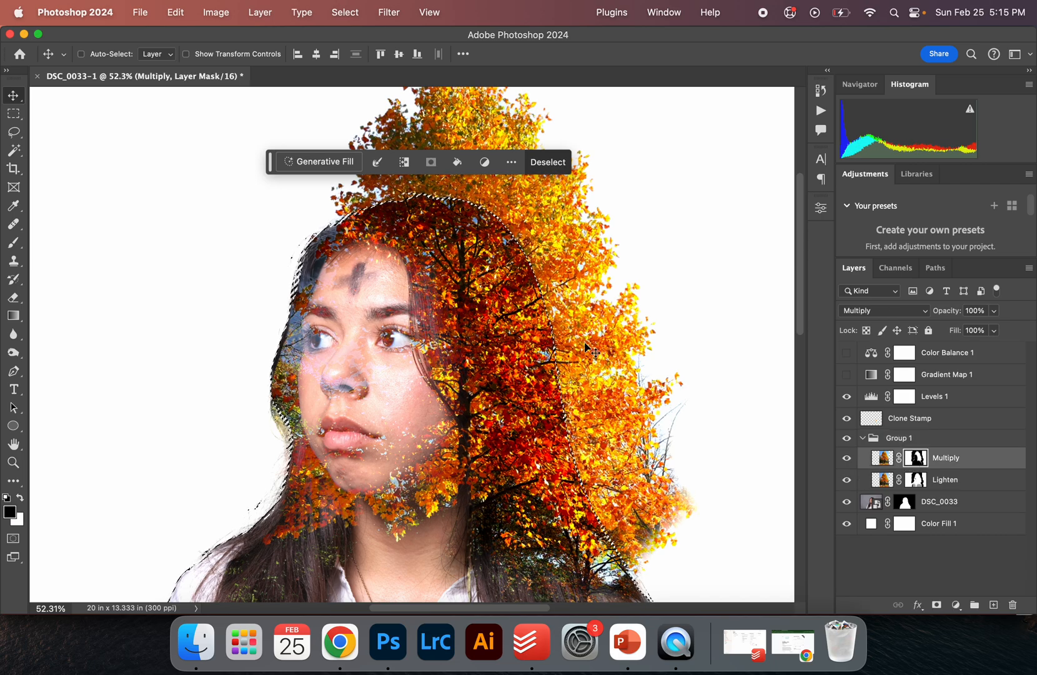
Try painting over the top of the head on the Multiply mask with a much larger brush
key(b)
key(bracketright)
key(bracketright)
key(bracketright)
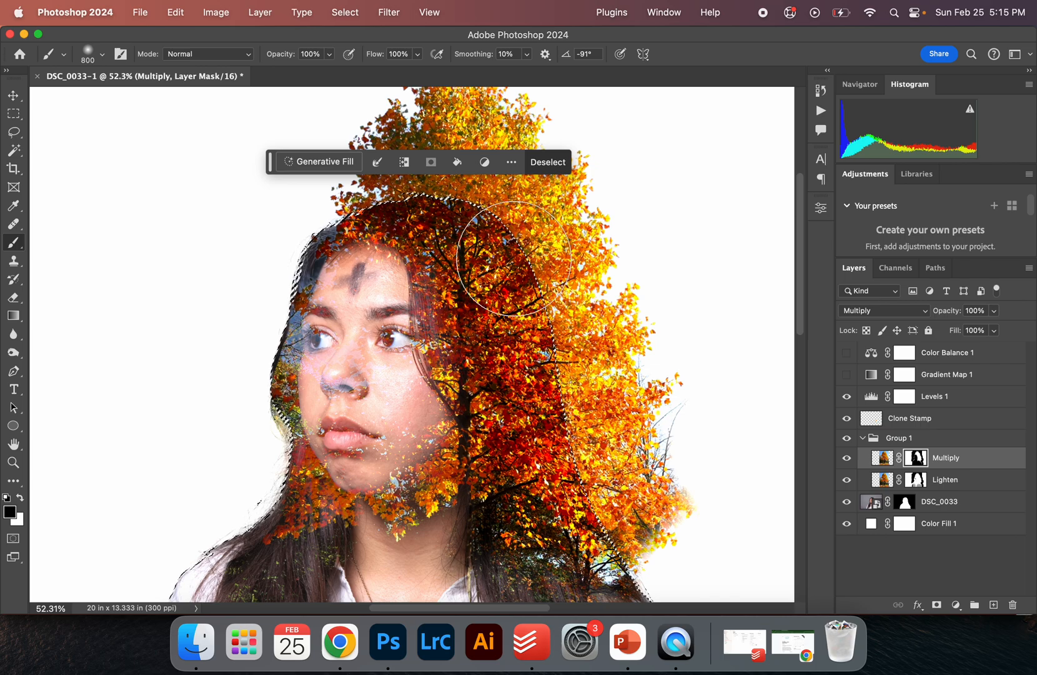
drag(440, 183, 451, 182)
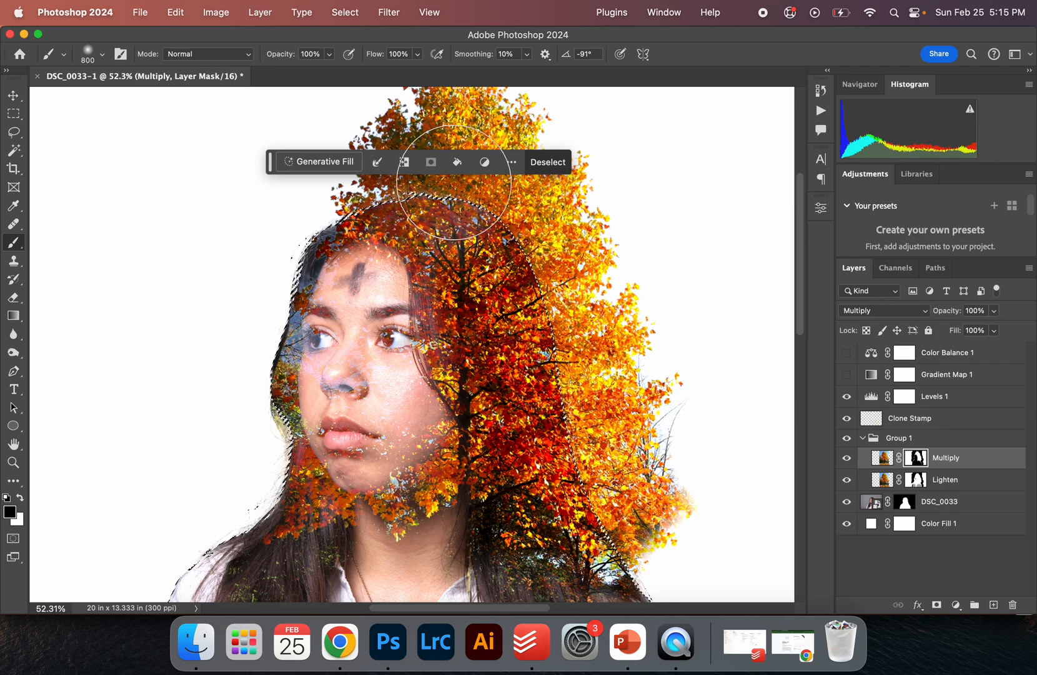
key(super+z)
Reduce the brush size to 300 px and undo the deselection
key(bracketleft)
key(bracketleft)
key(bracketleft)
key(bracketleft)
key(bracketleft)
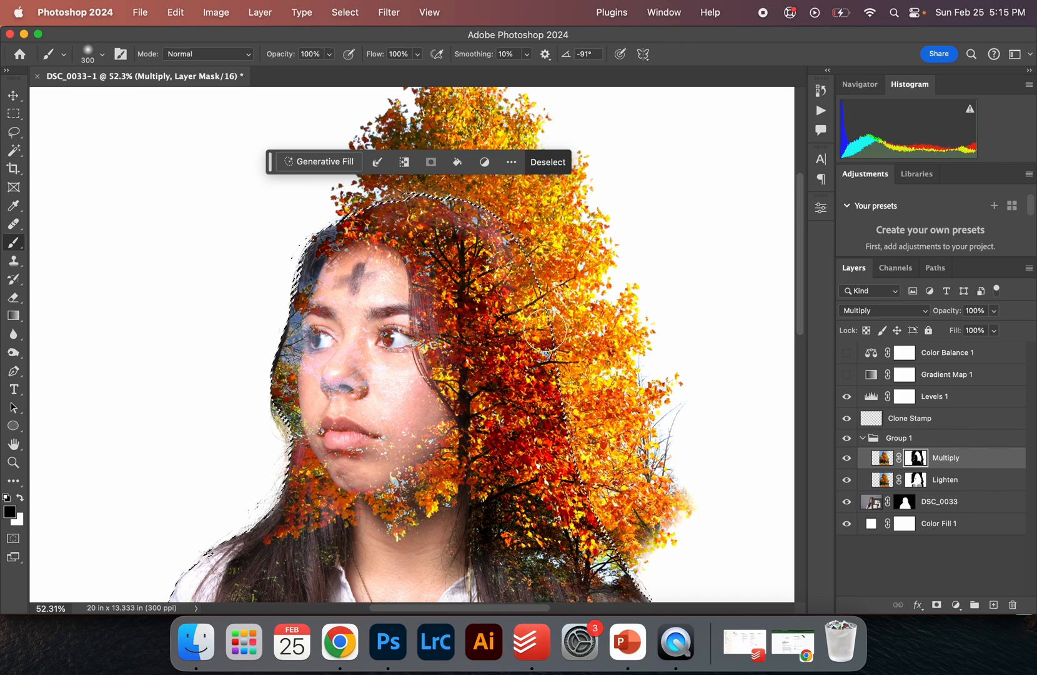
key(super+d)
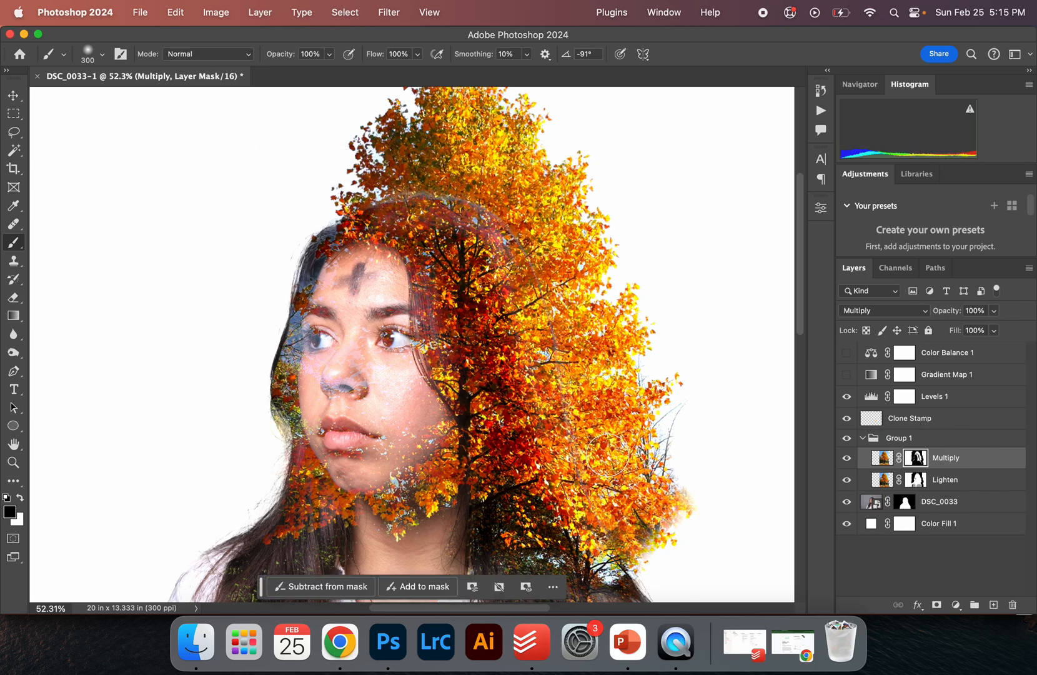
scroll(615, 385, down, 2)
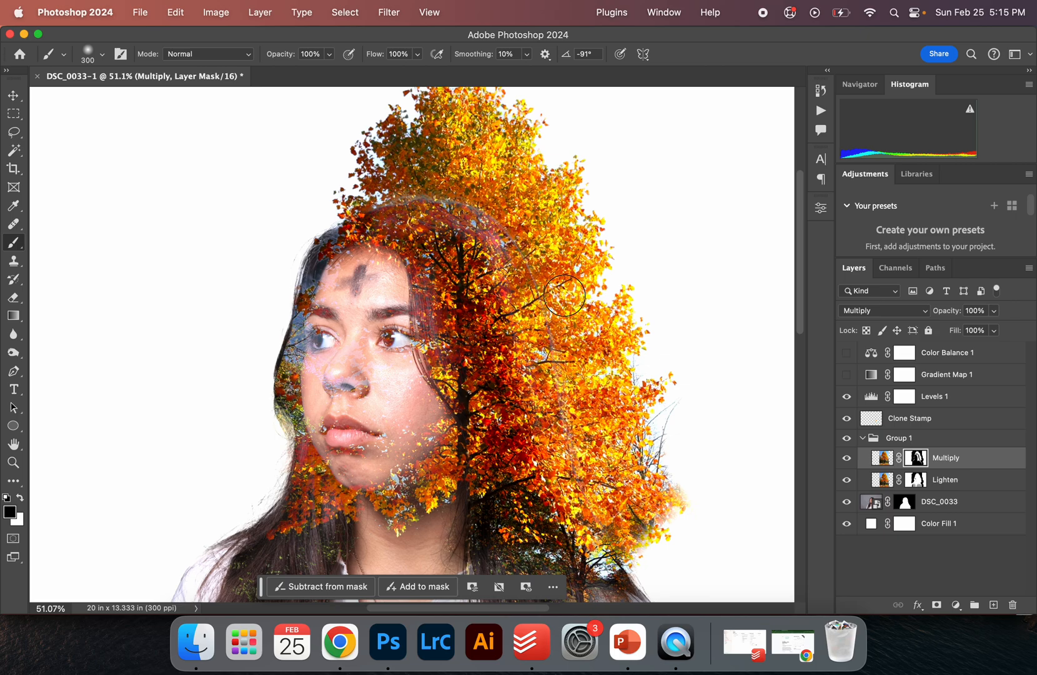
key(super+z)
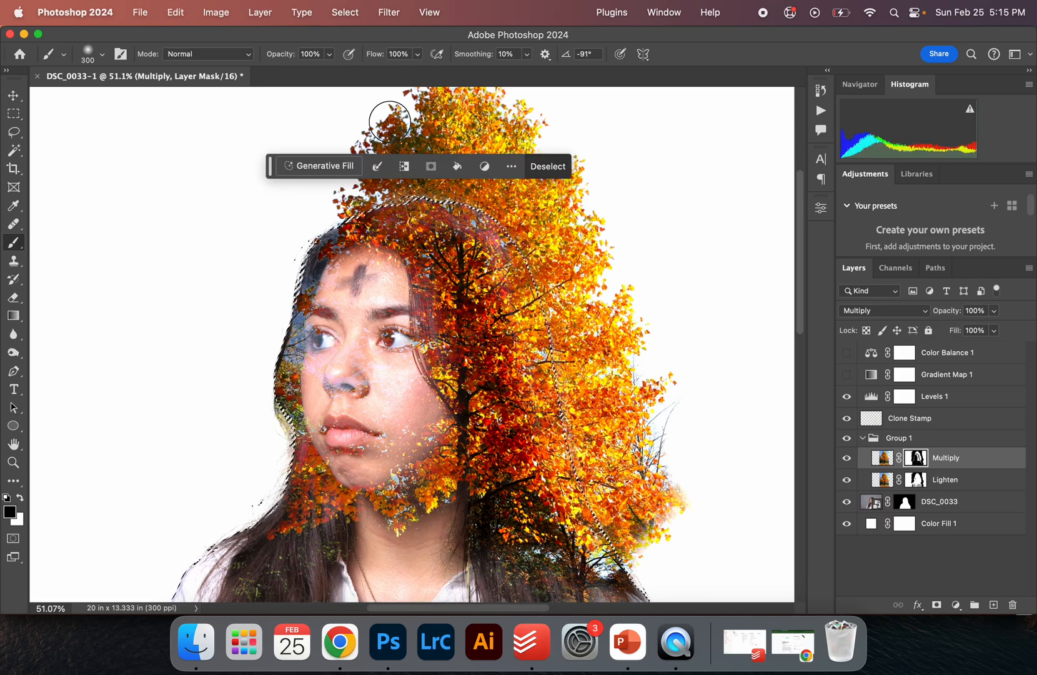
key(super+z)
Try painting down the tree's right side with the brush opacity set to 51%
drag(285, 60, 253, 62)
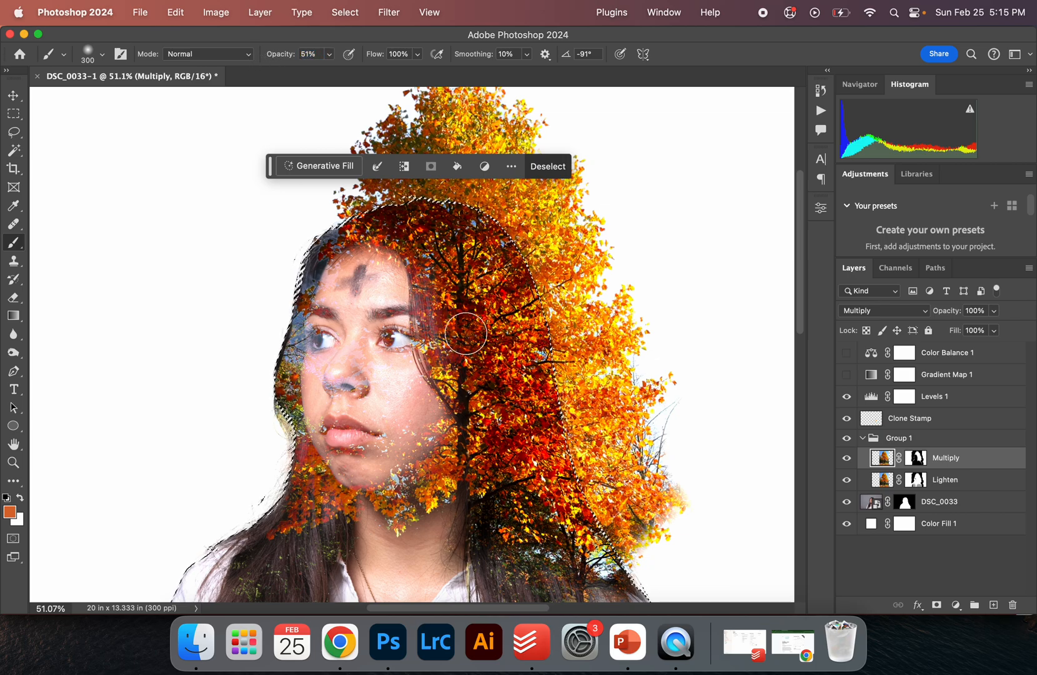
key(super+d)
mouse_move(494, 240)
mouse_down()
mouse_move(387, 215)
mouse_move(428, 208)
mouse_move(484, 231)
mouse_move(536, 279)
mouse_move(545, 376)
mouse_move(587, 500)
mouse_up()
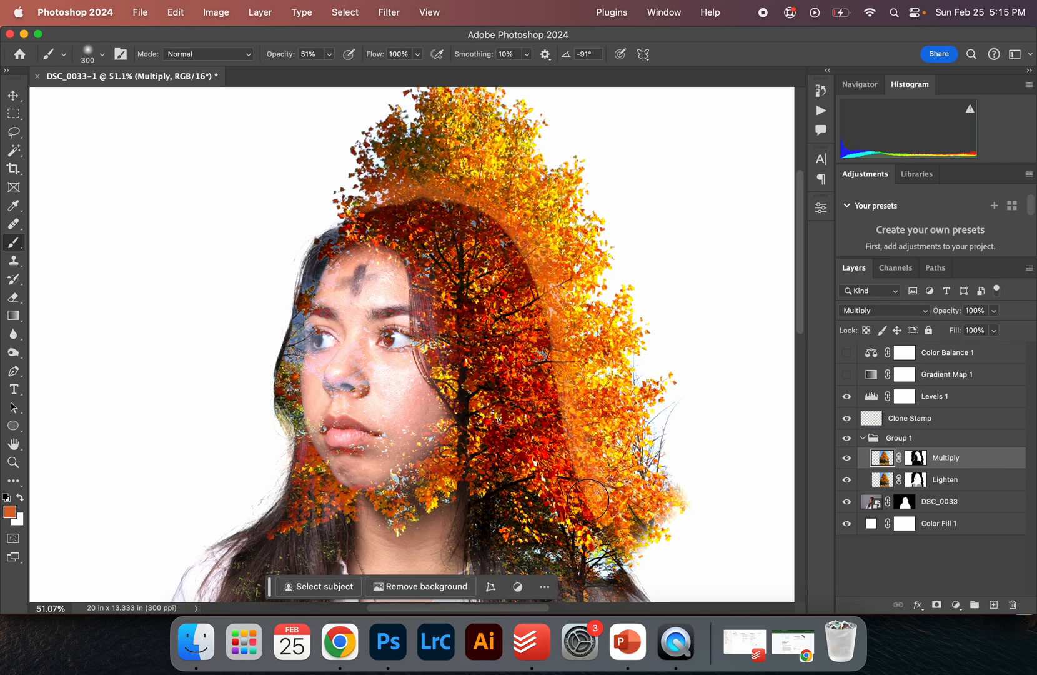
key(super+z)
Target the Lighten layer's mask, try a stroke down the tree's side, and swap the brush colours
click(916, 479)
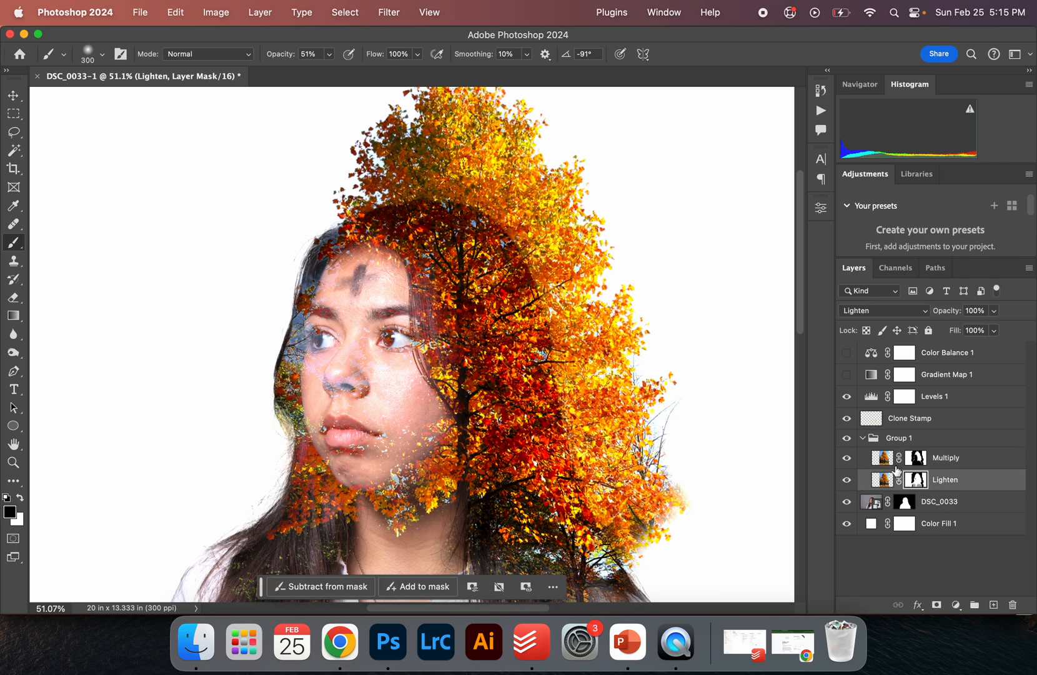
mouse_move(531, 286)
mouse_down()
mouse_move(540, 369)
mouse_move(577, 461)
mouse_up()
key(super+z)
key(x)
drag(289, 54, 349, 56)
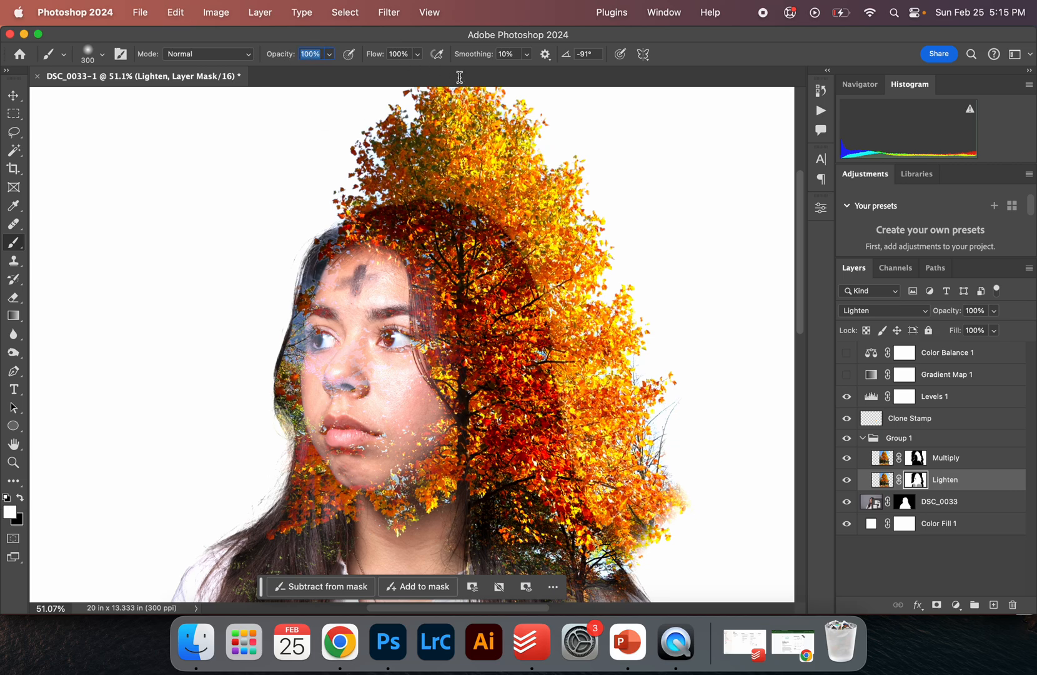
key(v)
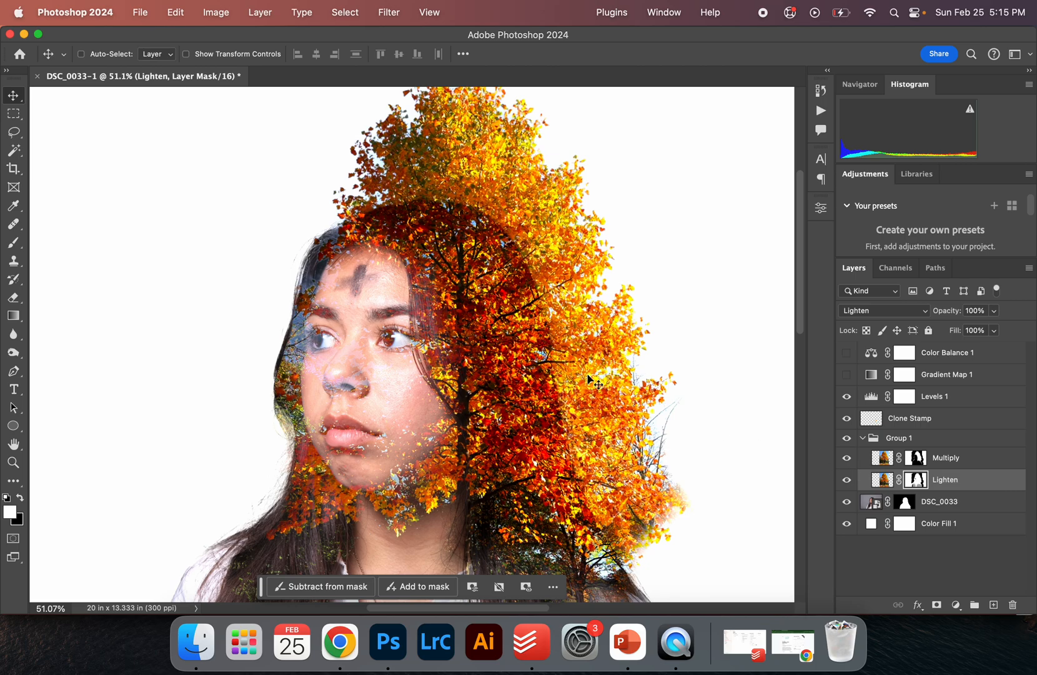
Target the portrait layer's mask and paint black with a 400 px brush down through the tree area
click(909, 503)
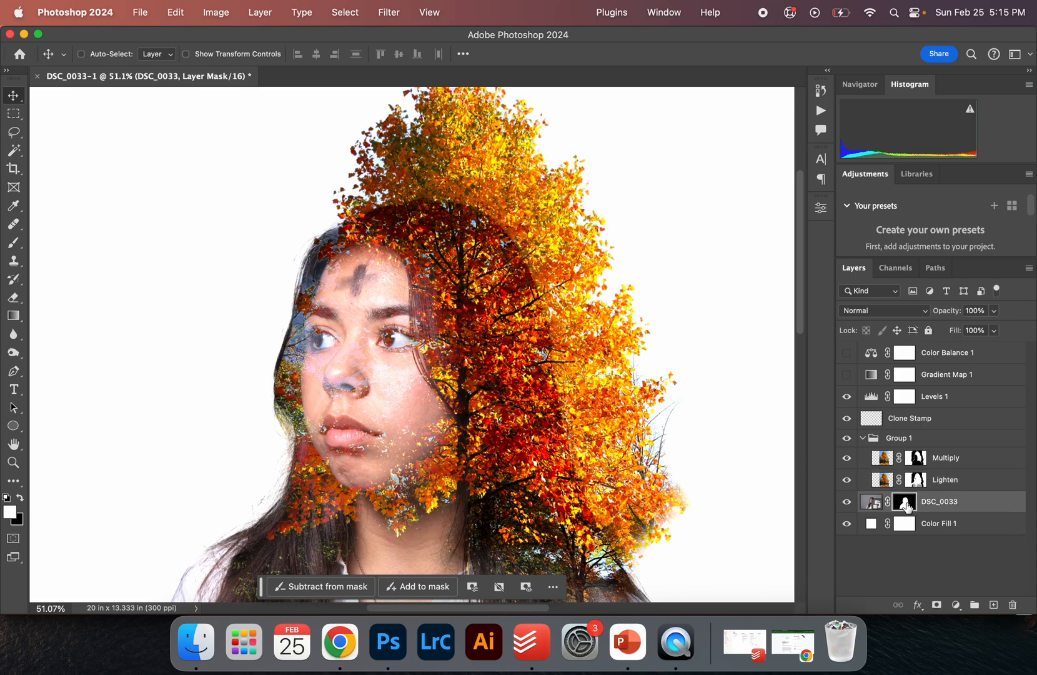
key(b)
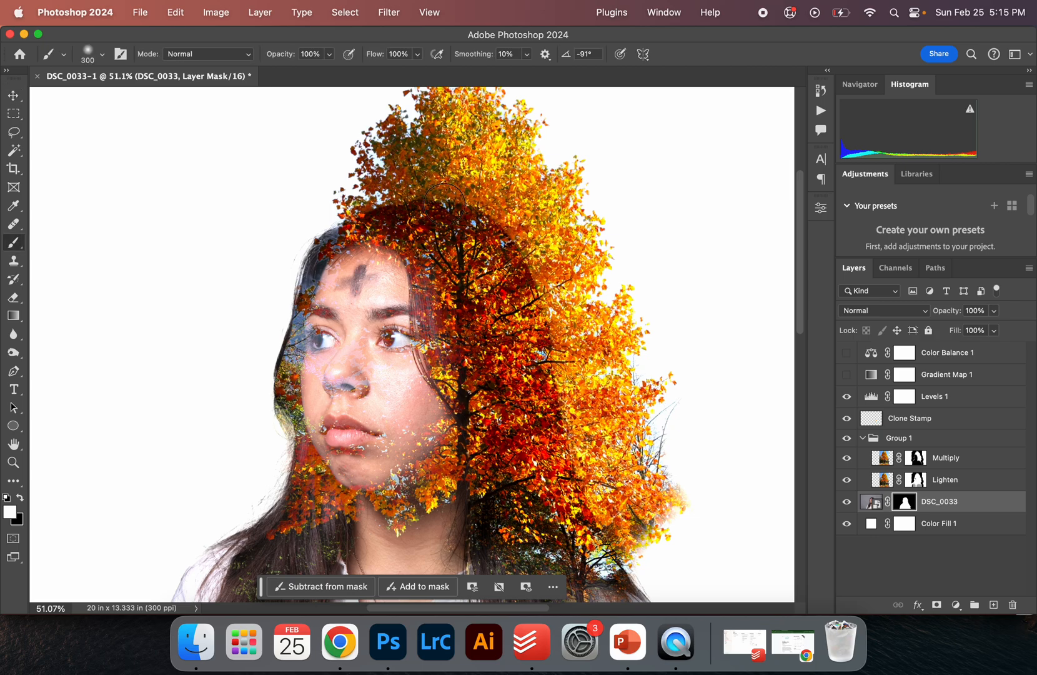
key(bracketright)
key(x)
mouse_move(408, 208)
mouse_down()
mouse_move(439, 207)
mouse_move(500, 259)
mouse_move(572, 453)
mouse_move(594, 477)
mouse_up()
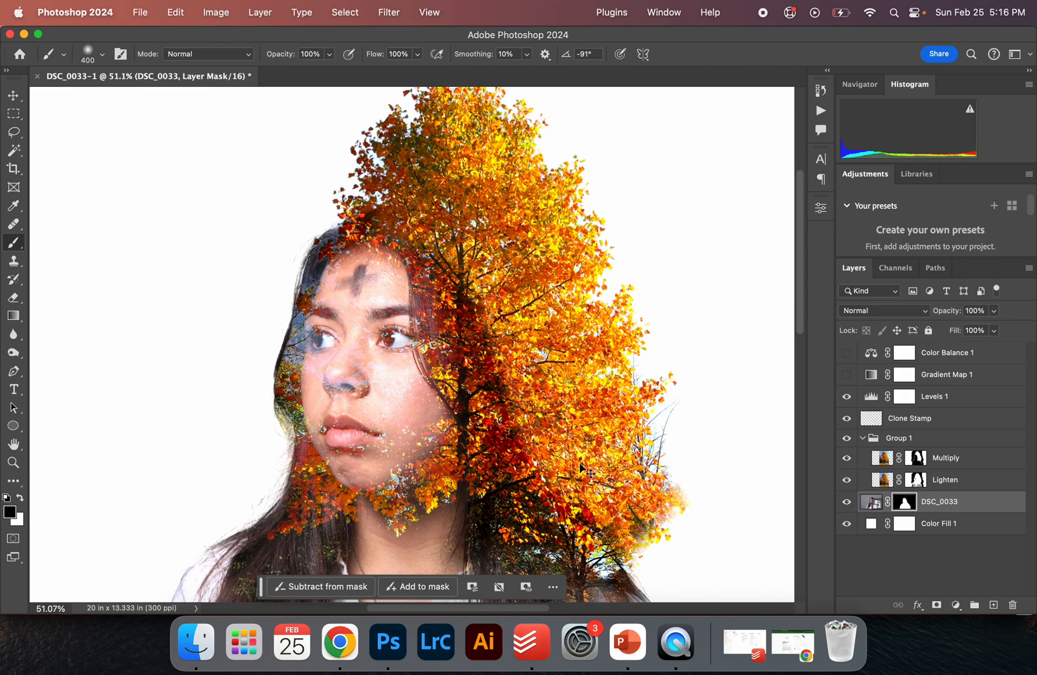
Paint over the tree on the portrait mask again at 65% brush opacity, then lower brush opacity to 48%
drag(284, 61, 263, 63)
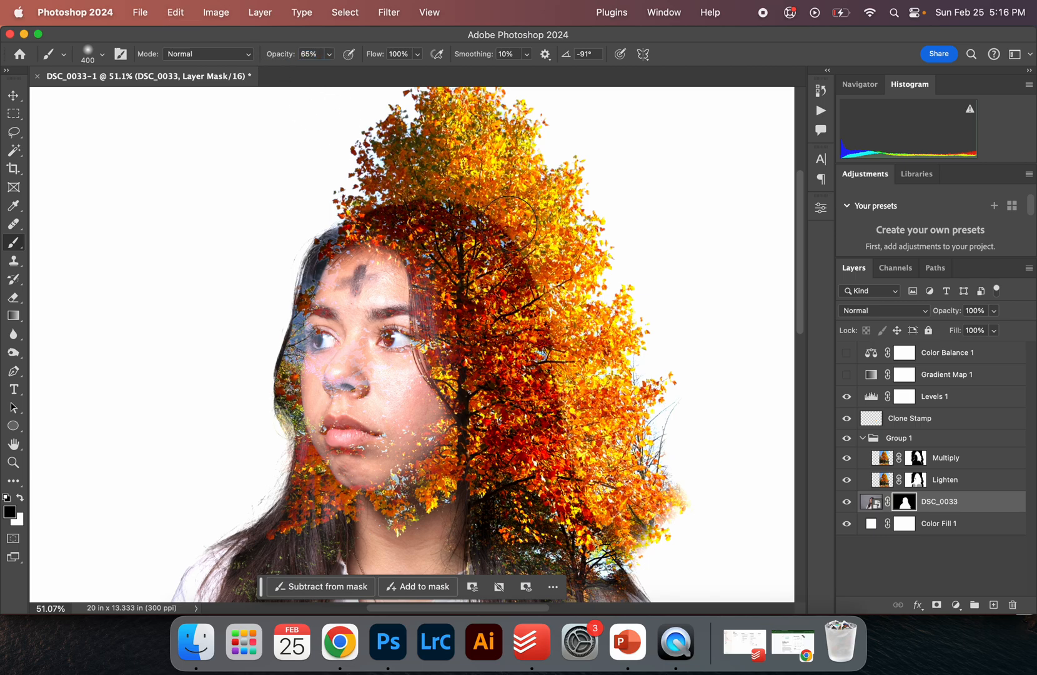
mouse_move(447, 205)
mouse_down()
mouse_move(468, 216)
mouse_move(534, 336)
mouse_move(519, 264)
mouse_move(572, 437)
mouse_move(570, 472)
mouse_up()
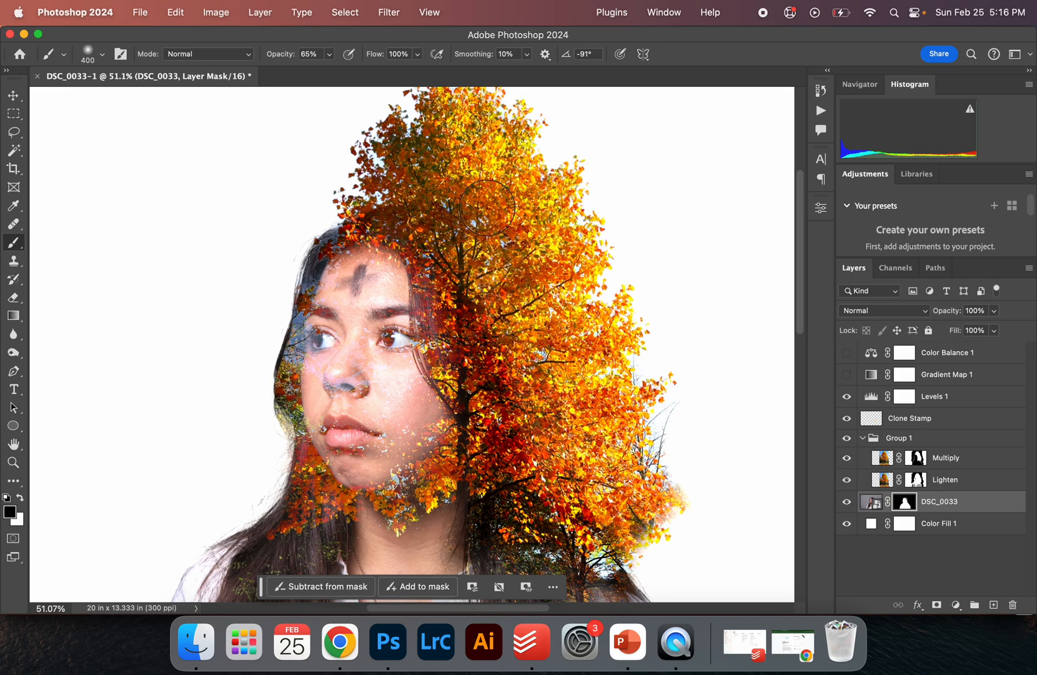
click(393, 207)
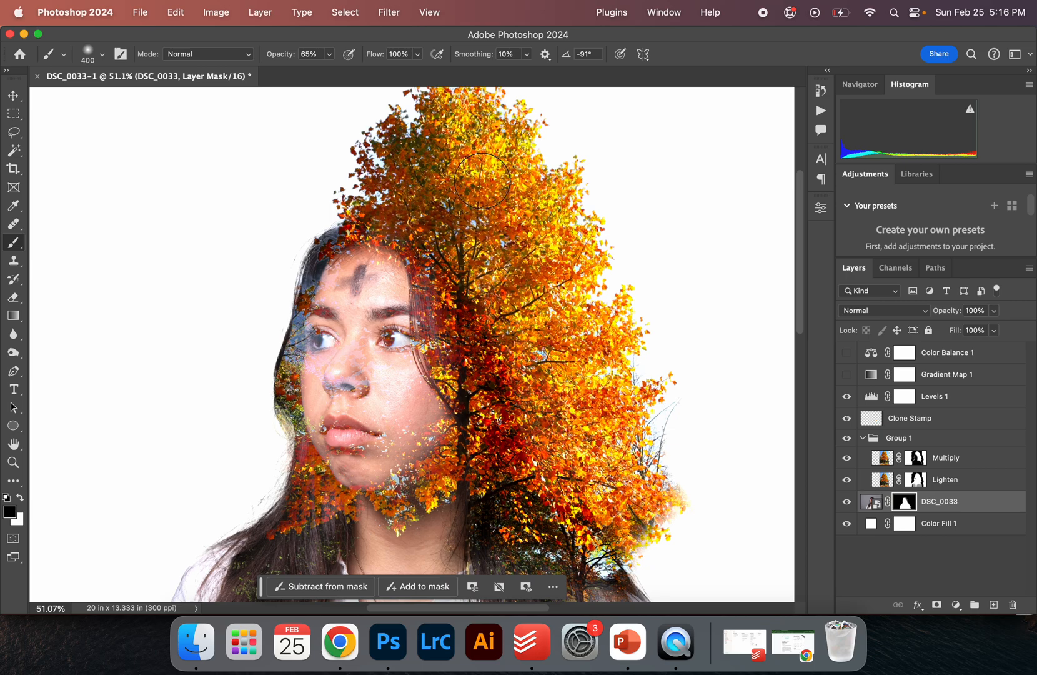
drag(287, 54, 278, 56)
Collapse Group 1 and turn on the Gradient Map and Color Balance adjustment layers
scroll(522, 331, down, 3)
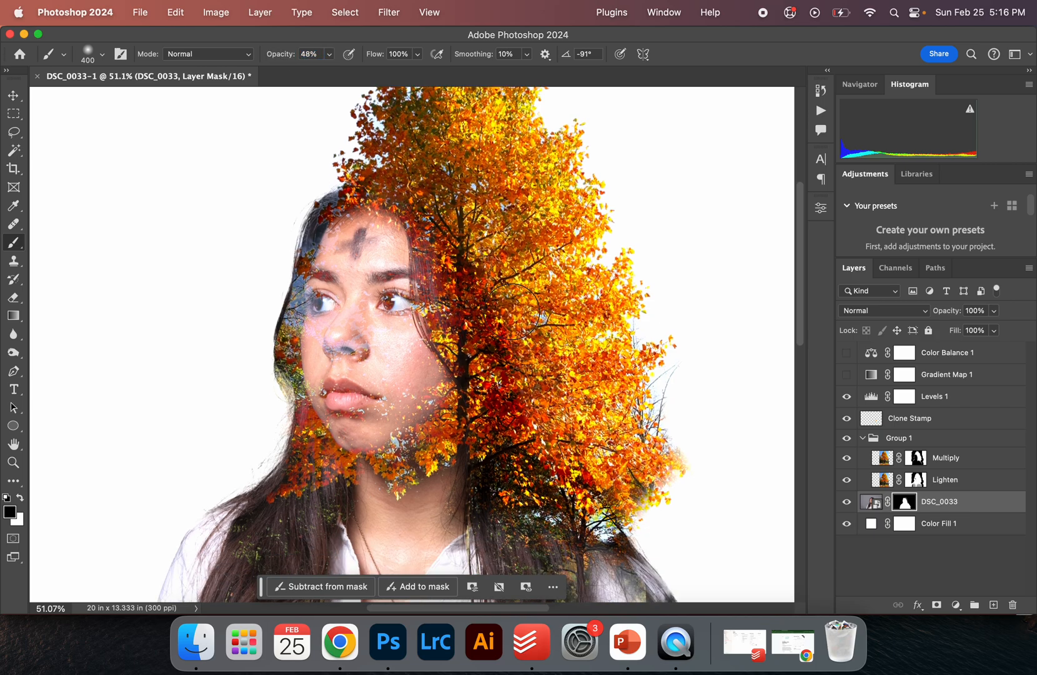
scroll(577, 390, down, 5)
scroll(578, 390, down, 4)
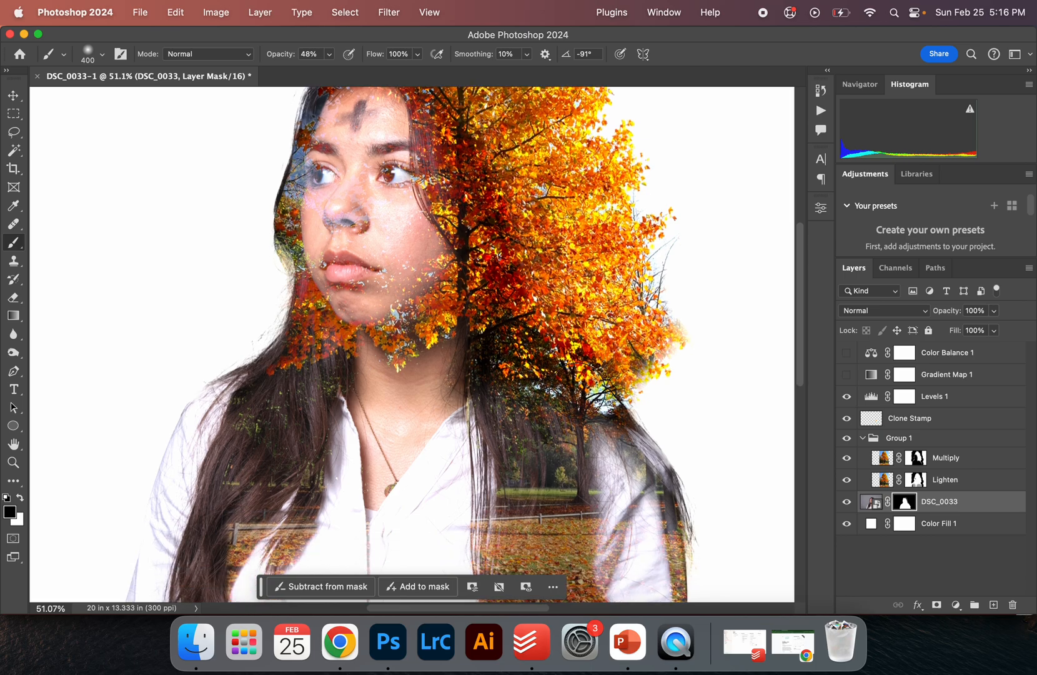
scroll(577, 390, down, 5)
scroll(577, 390, up, 2)
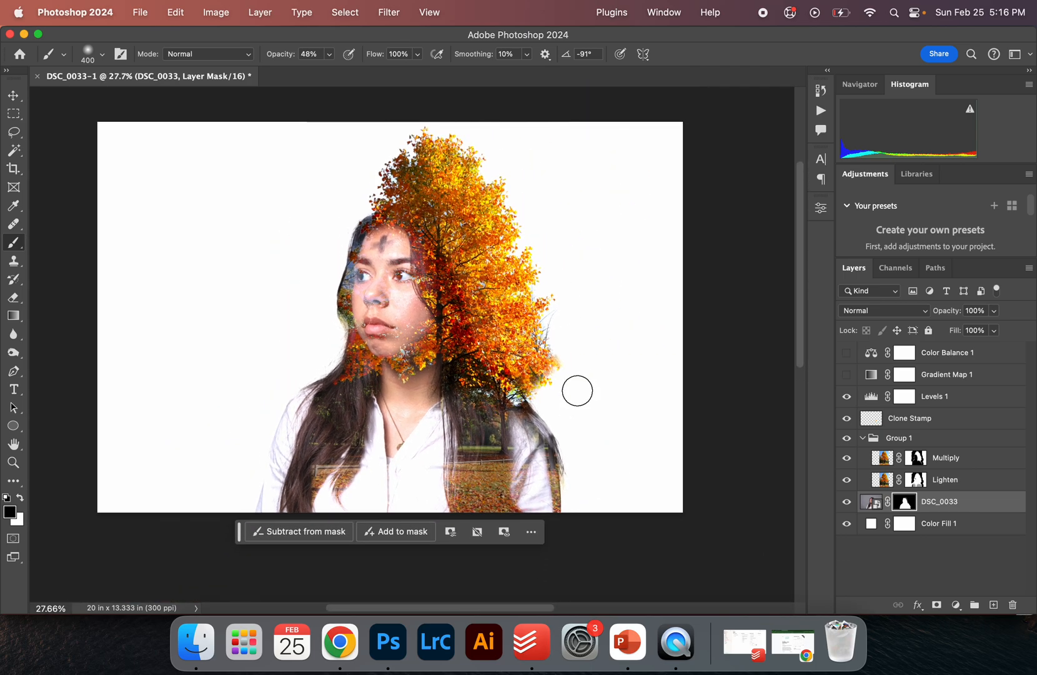
key(v)
scroll(424, 223, up, 3)
scroll(423, 223, down, 3)
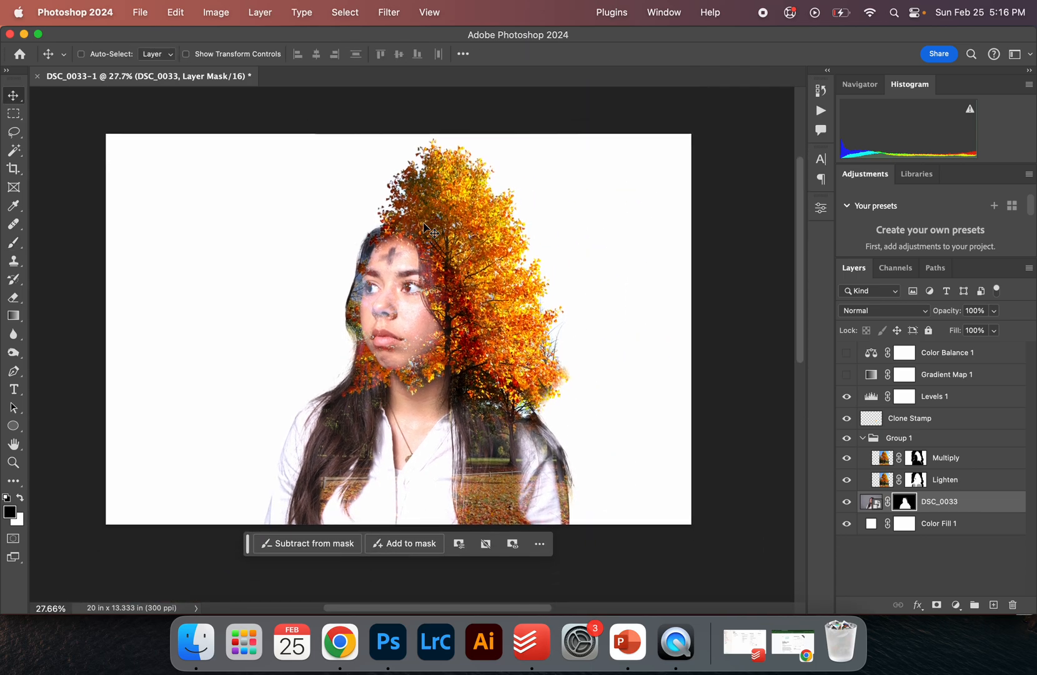
click(863, 438)
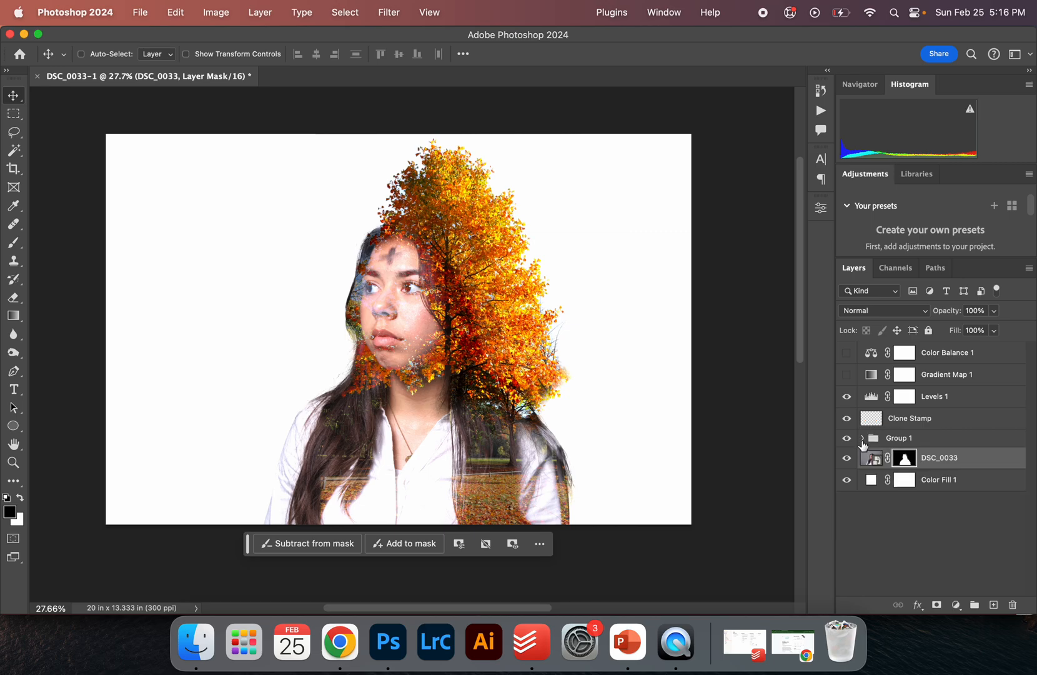
click(847, 374)
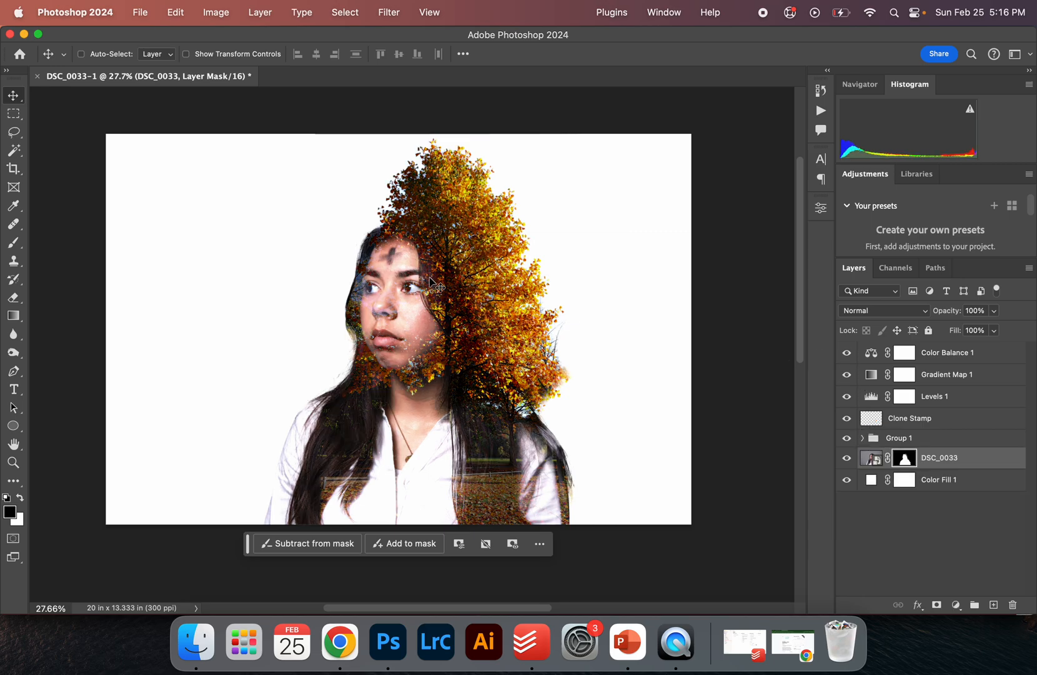
Crop the canvas to a 5:7 ratio, framing the woman and the tree, and commit the crop
scroll(413, 277, up, 3)
scroll(409, 275, down, 1)
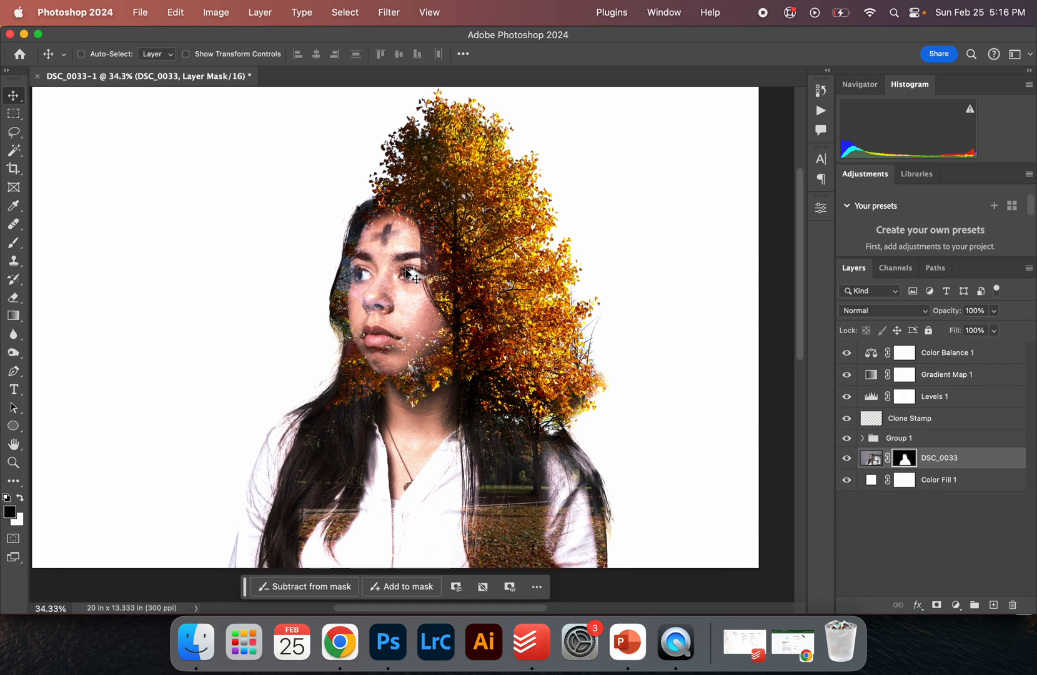
scroll(412, 276, down, 2)
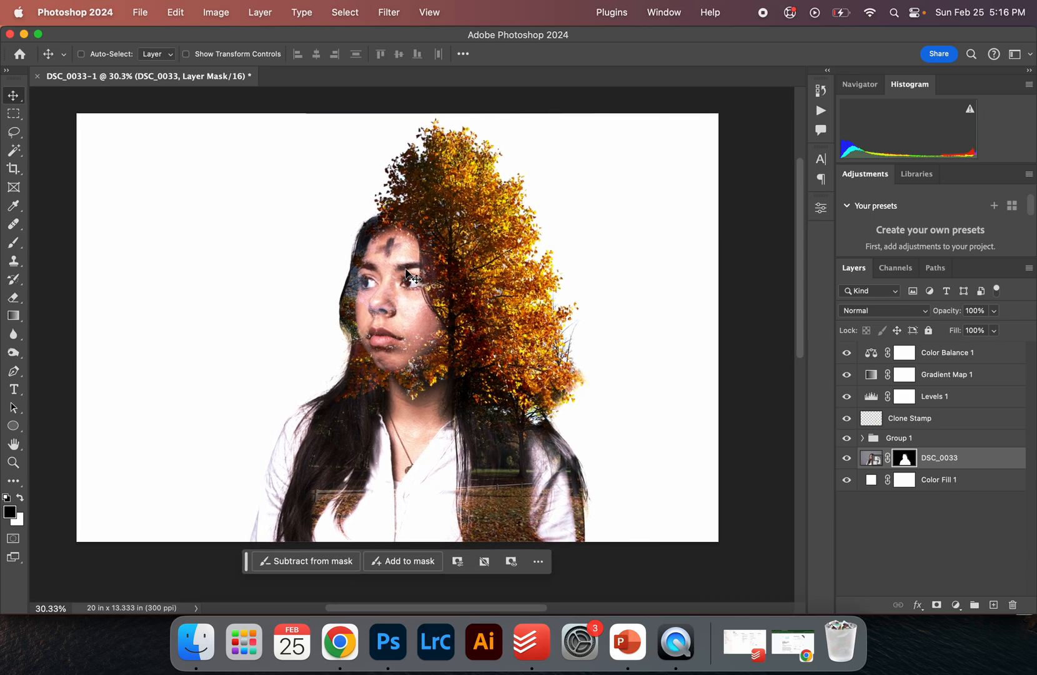
key(c)
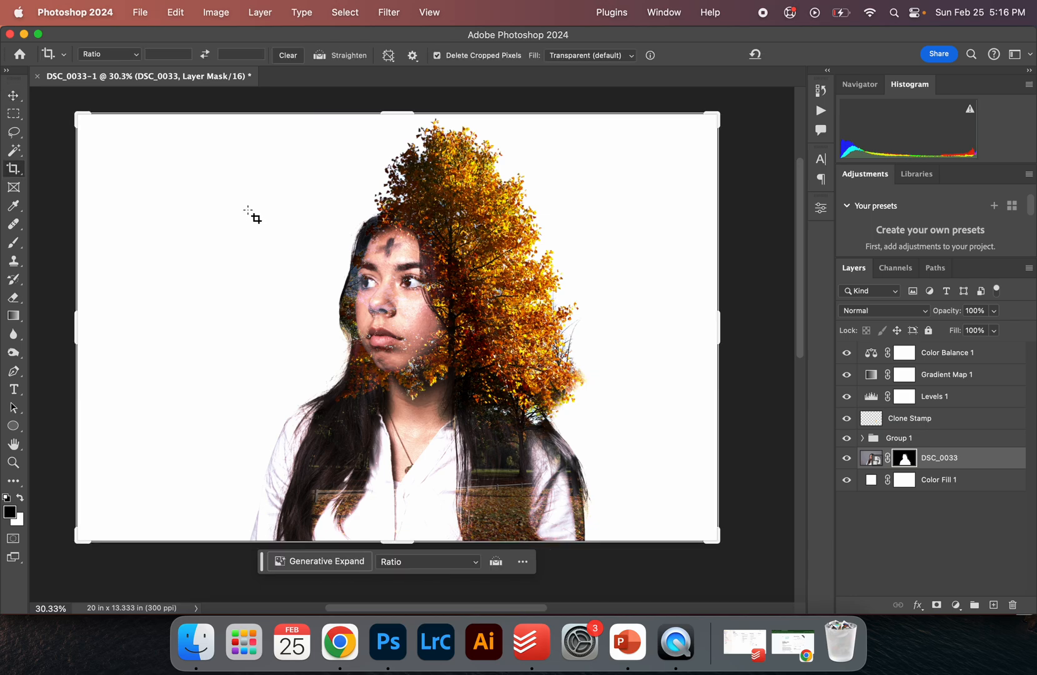
mouse_move(77, 322)
mouse_down()
mouse_move(181, 321)
mouse_move(175, 332)
mouse_move(76, 320)
mouse_up()
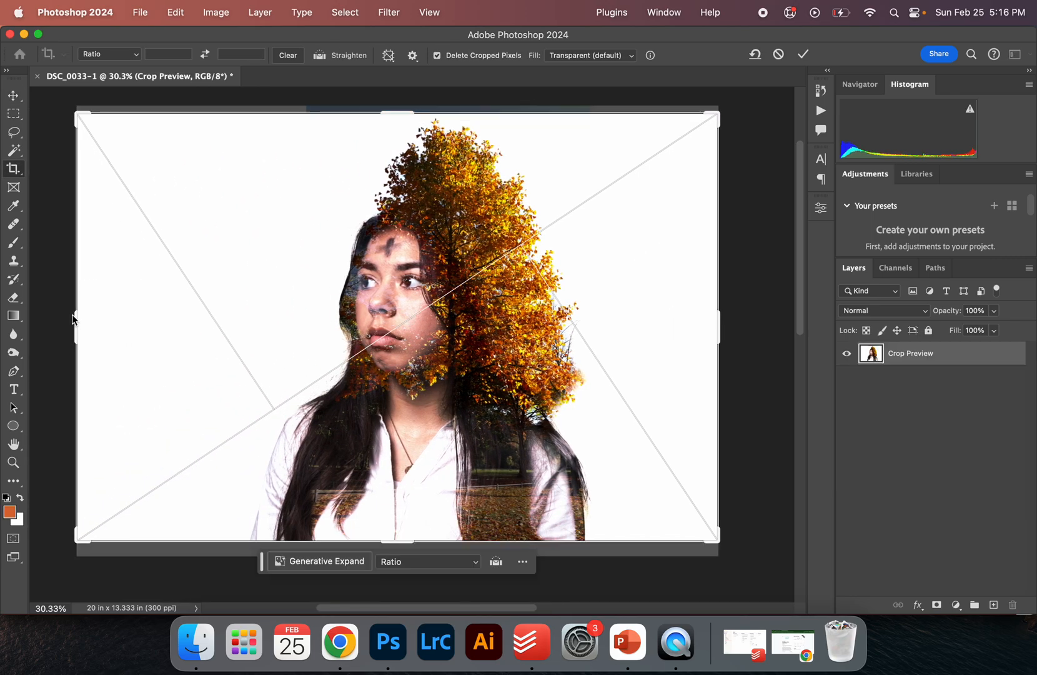
click(89, 55)
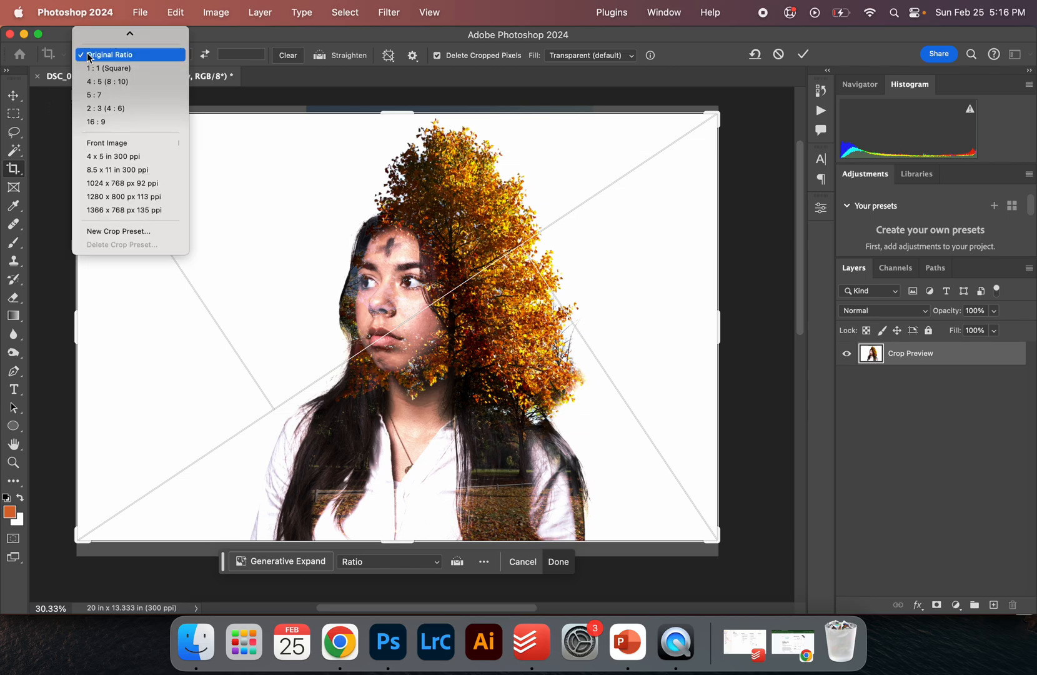
click(114, 95)
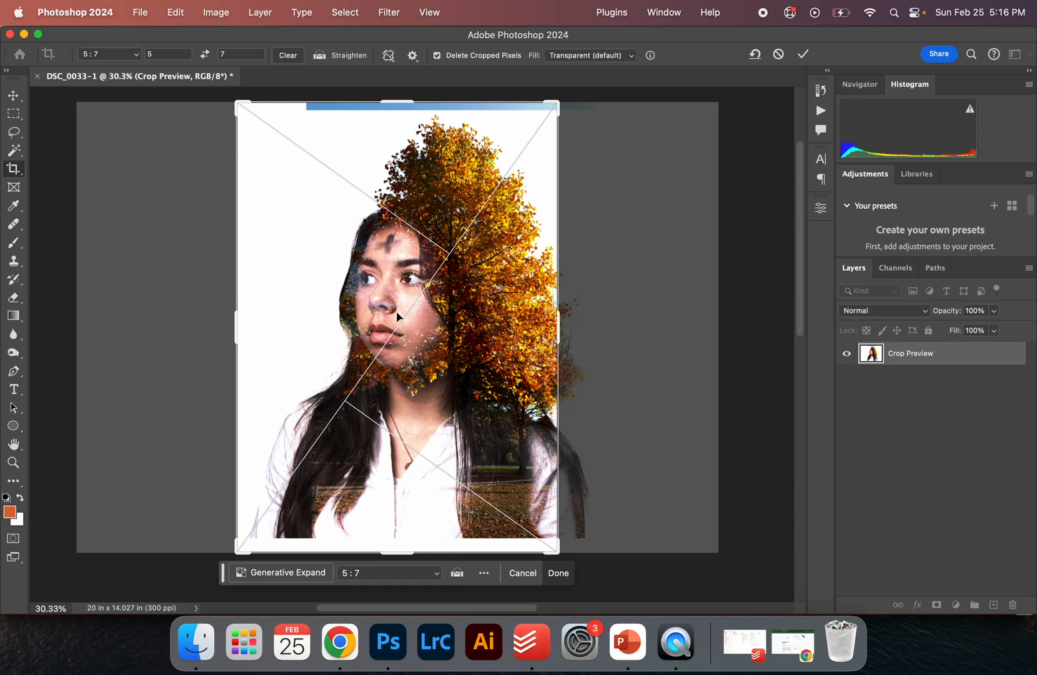
drag(419, 317, 400, 332)
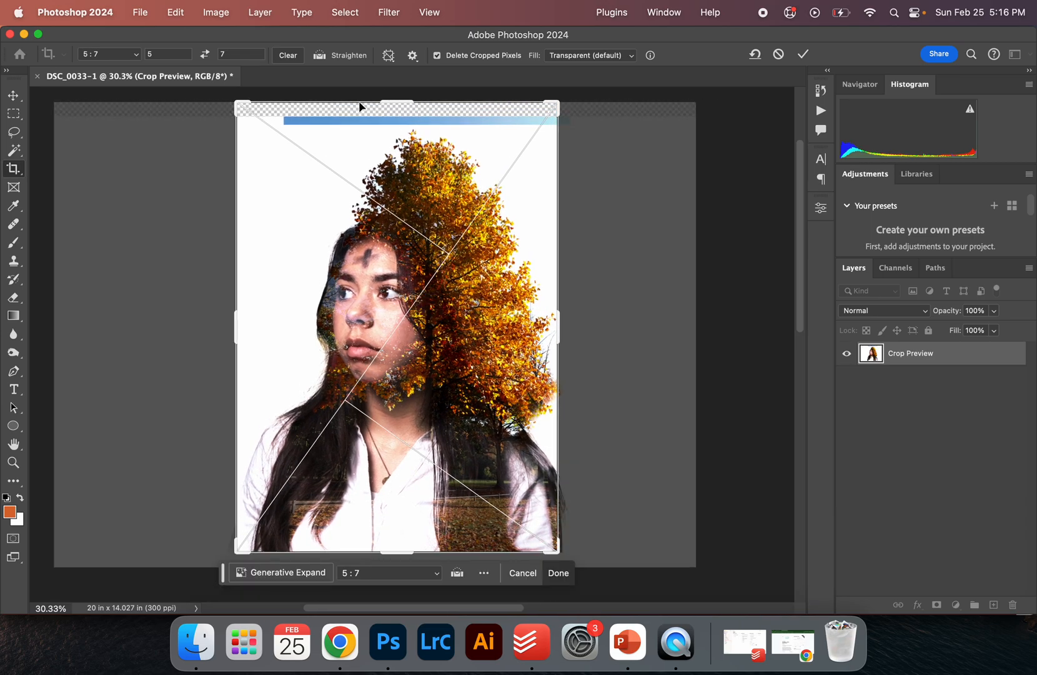
drag(244, 104, 247, 112)
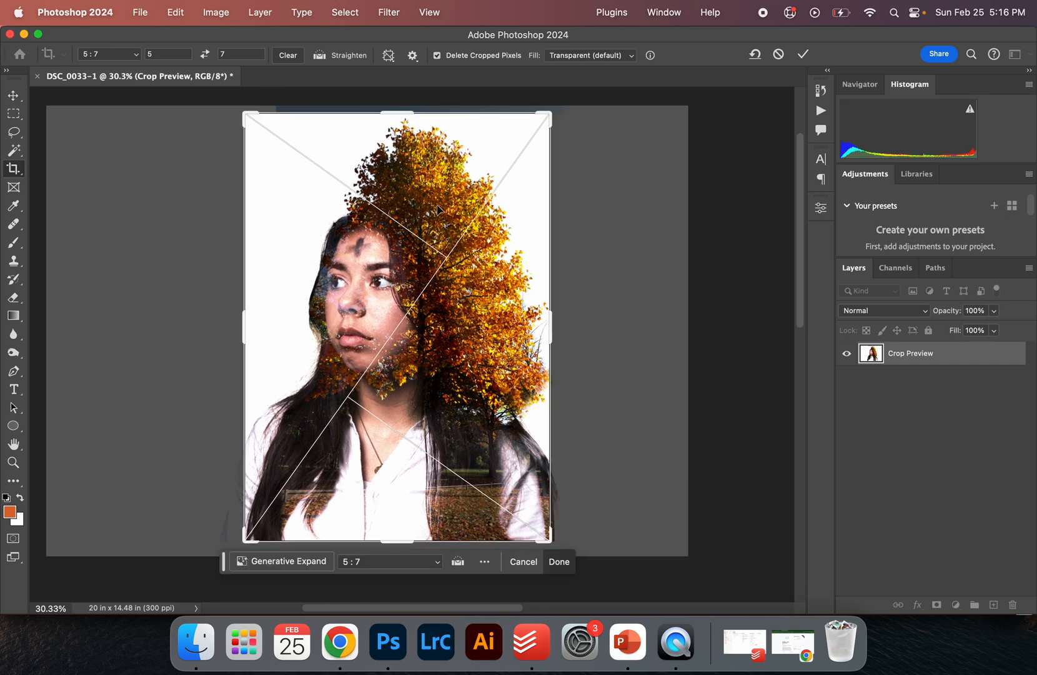
drag(457, 238, 452, 239)
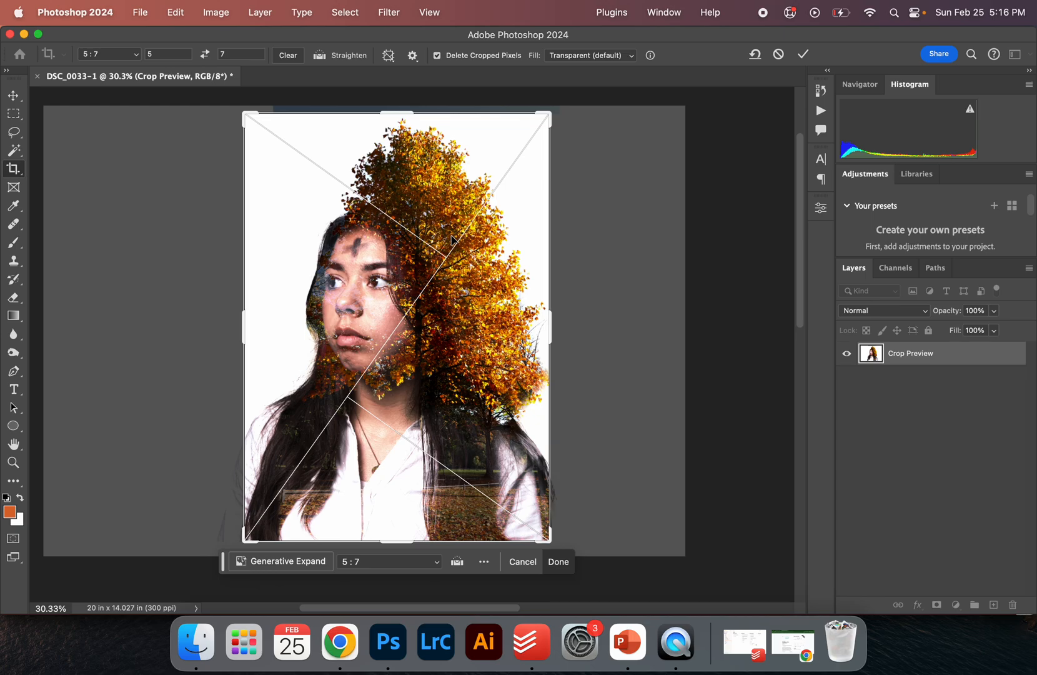
key(Return)
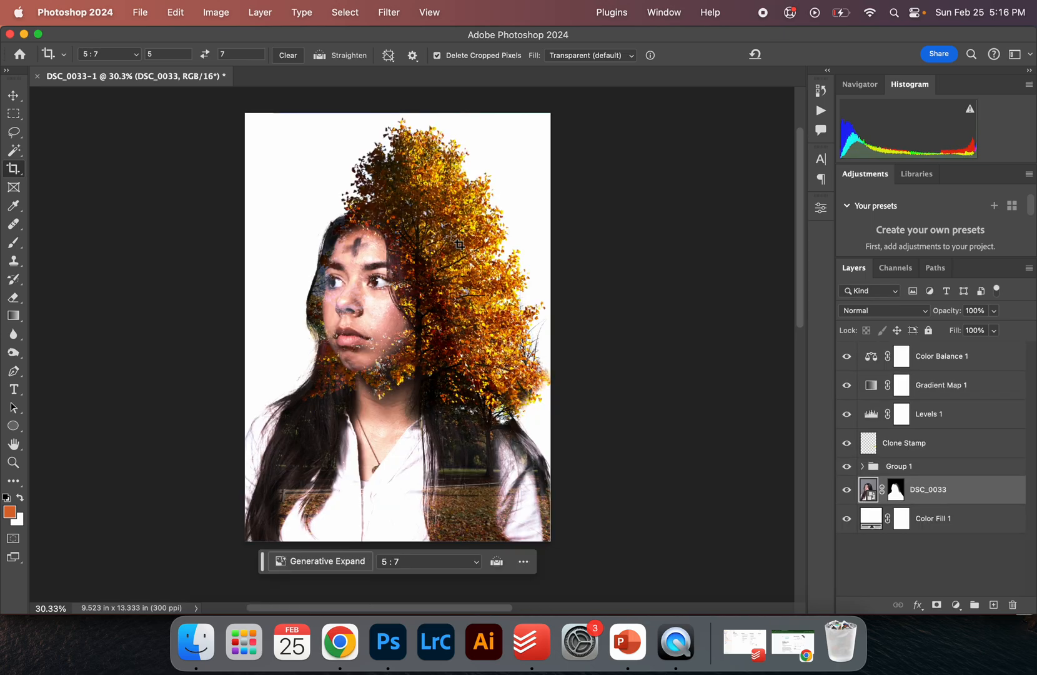
View the finished composite in full-screen mode
key(v)
key(f)
key(f)
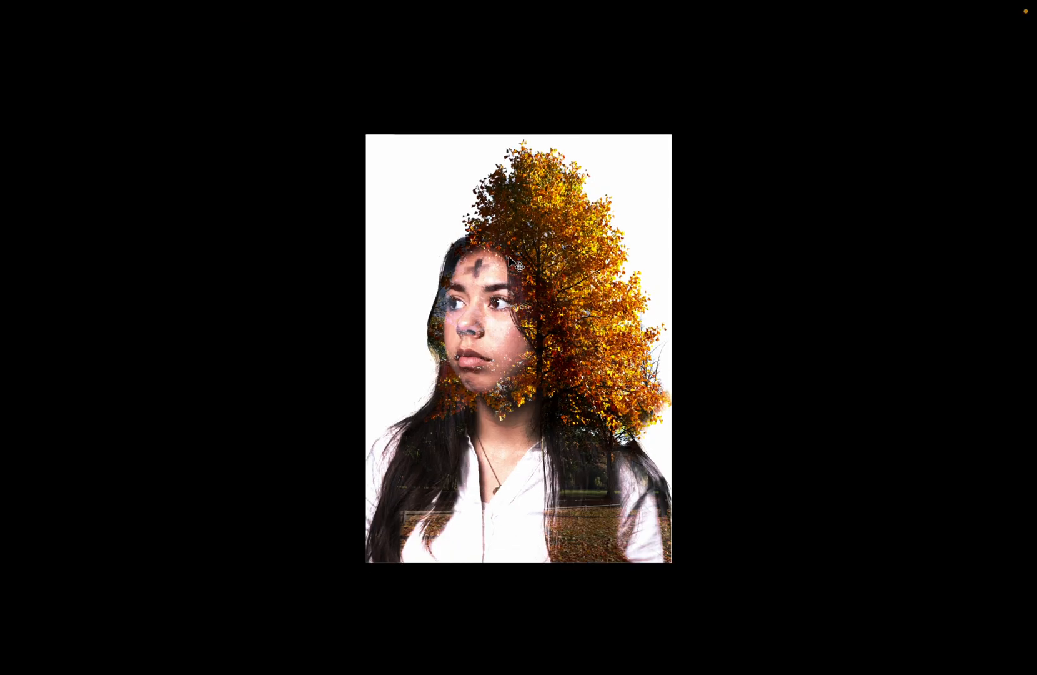
scroll(509, 257, up, 5)
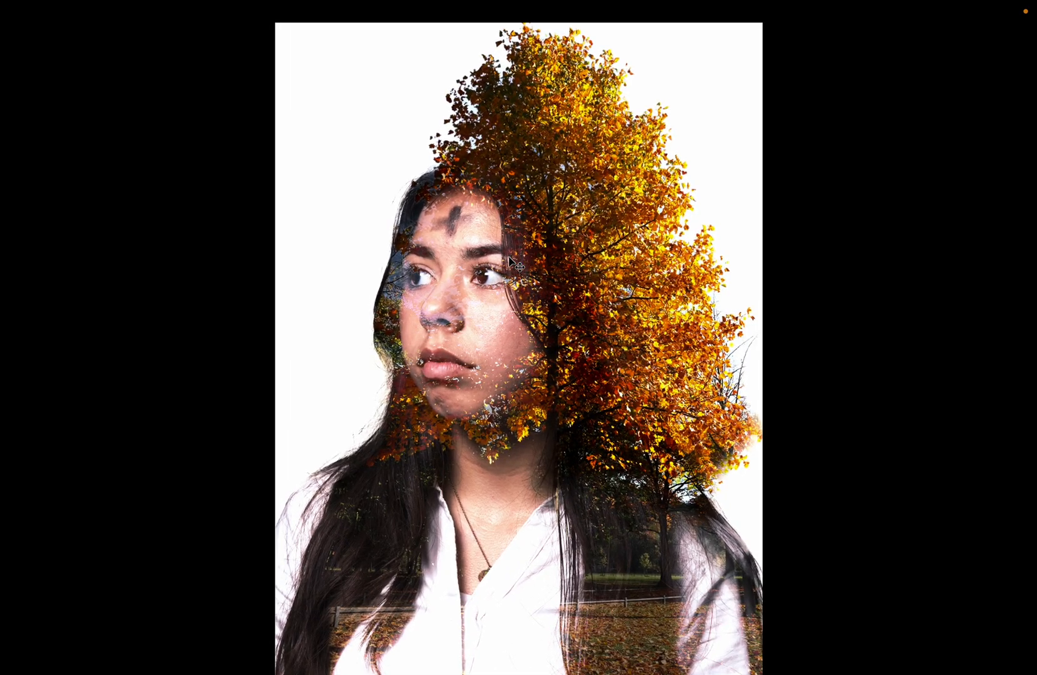
scroll(509, 262, down, 1)
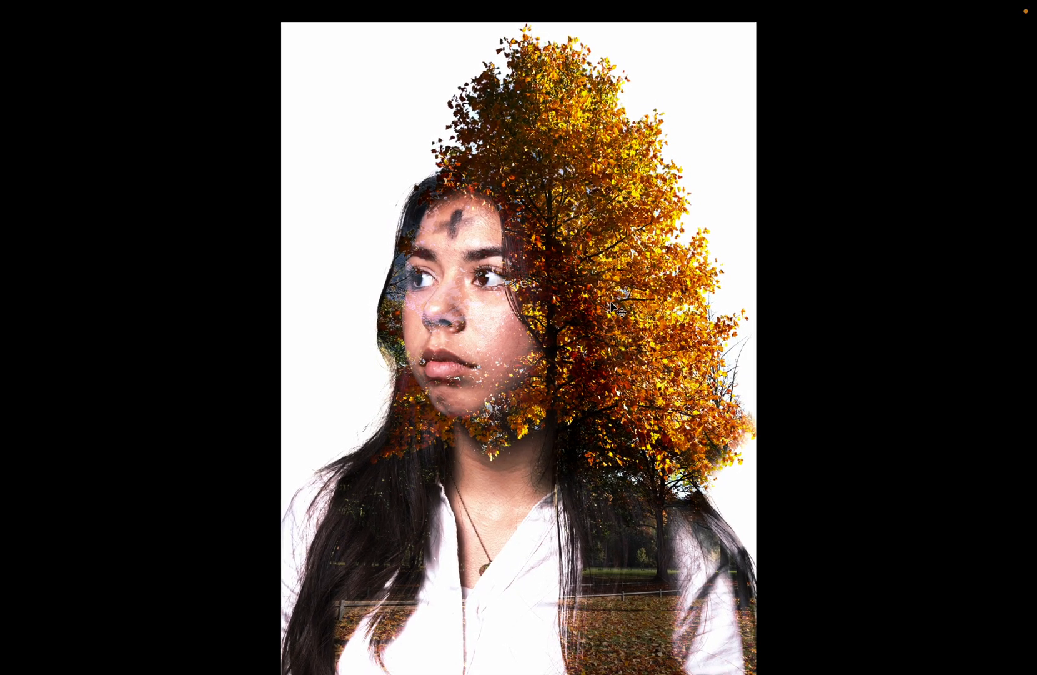